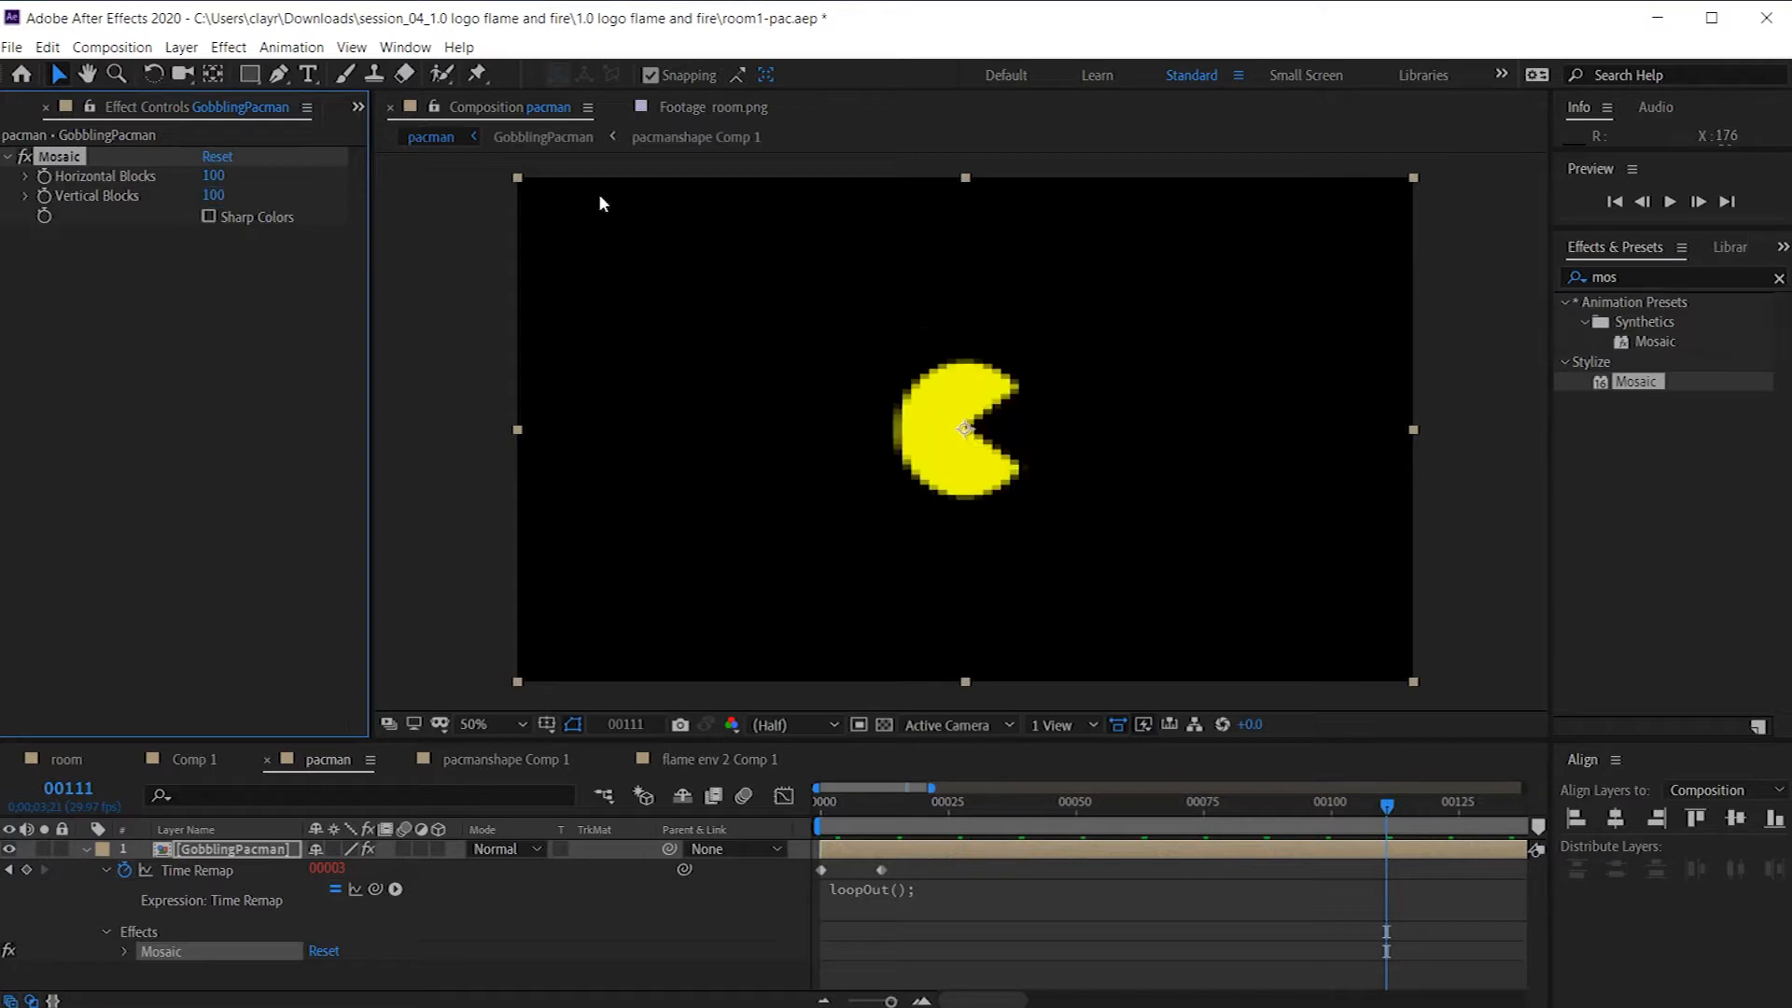
Step: Preview the chomping animation, then delete the Mosaic effect from the GobblingPacman layer
key("space")
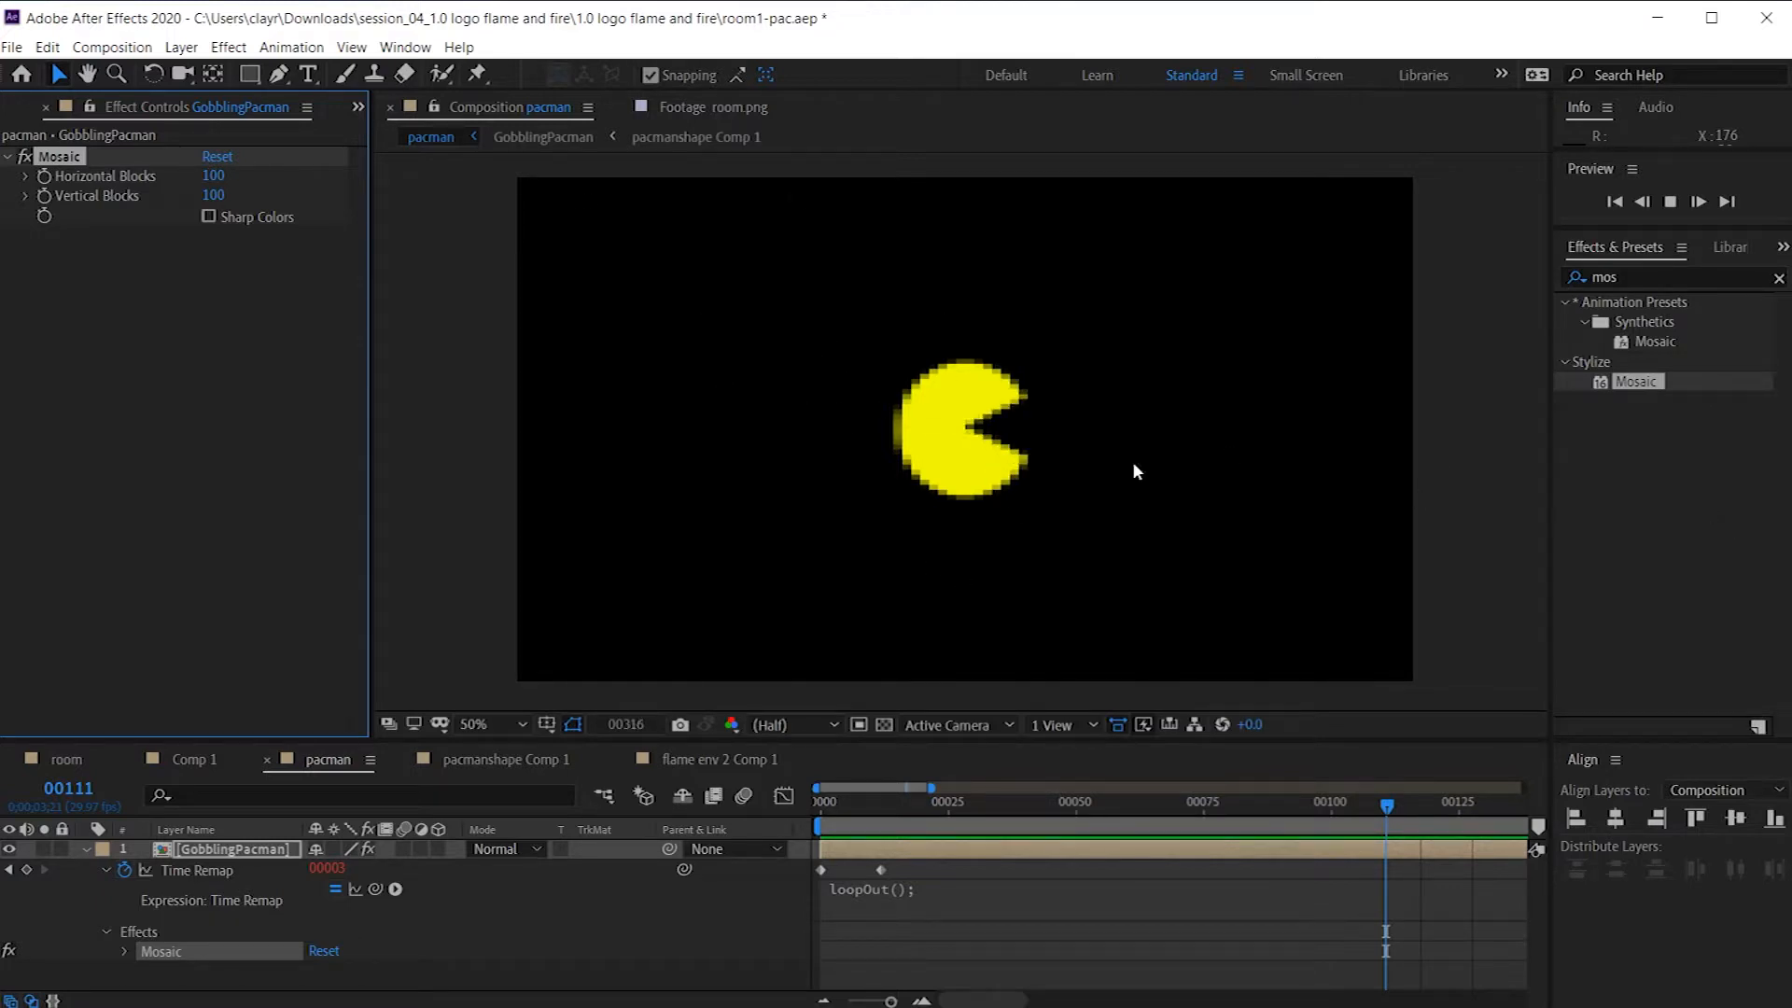
key("space")
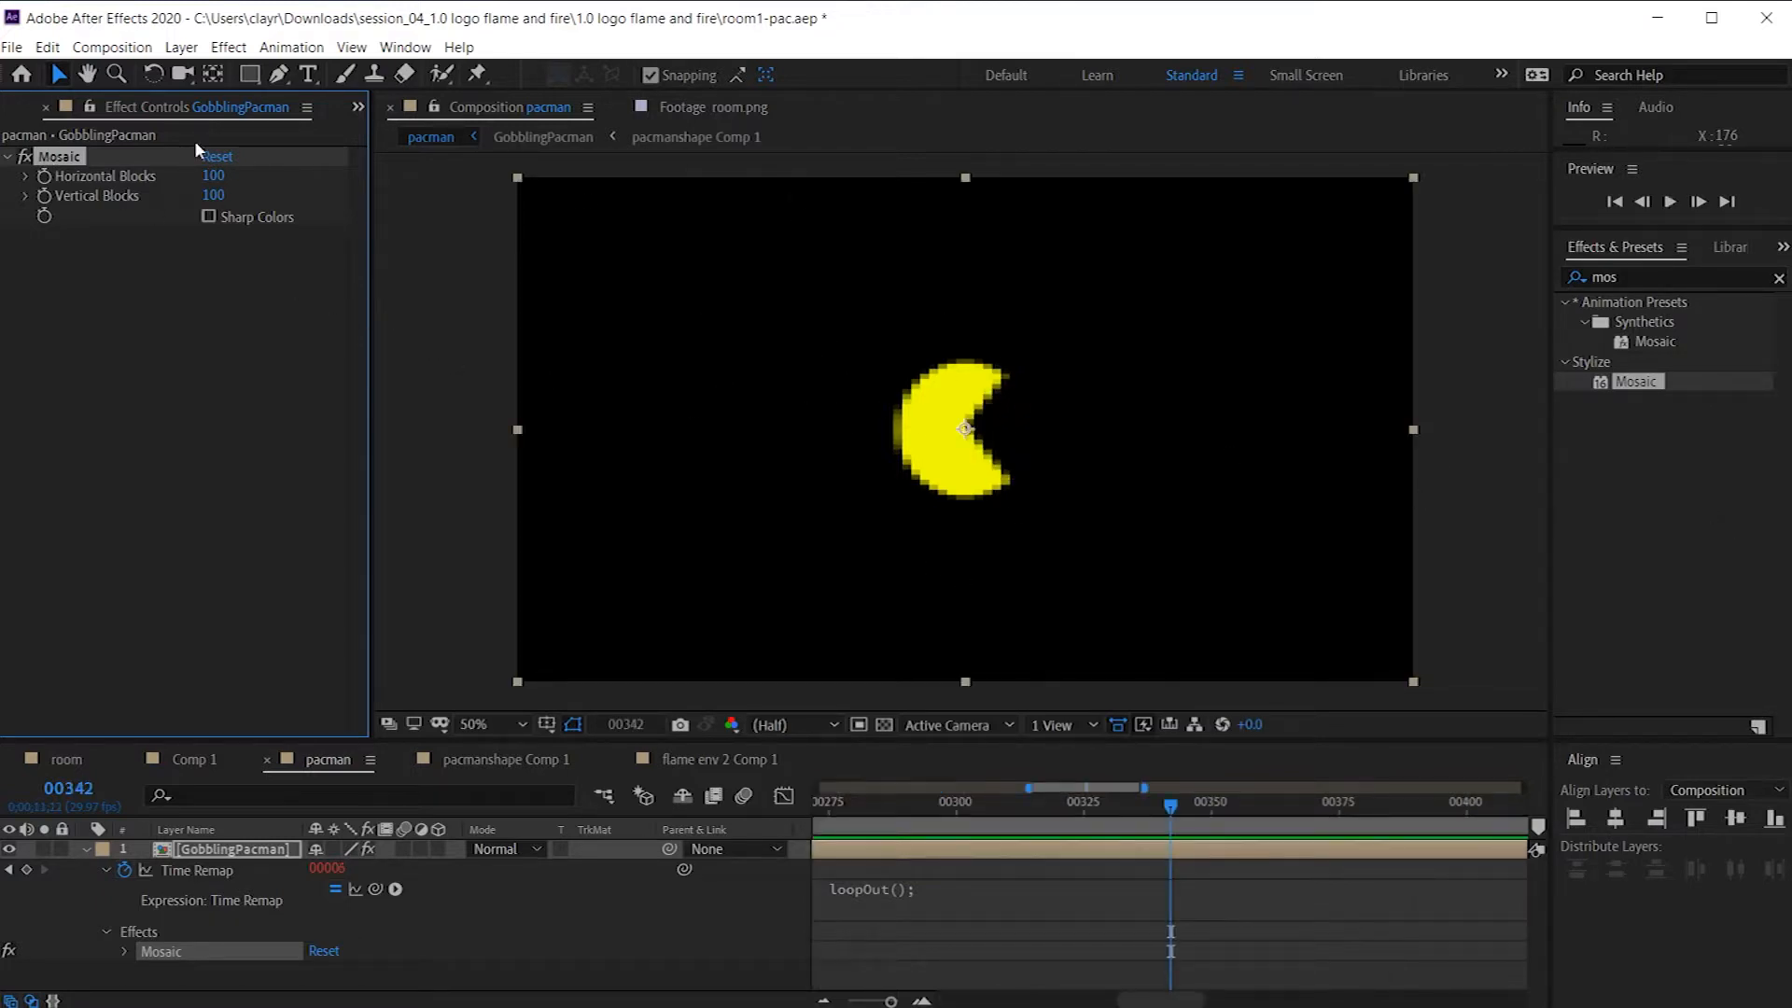
key("Delete")
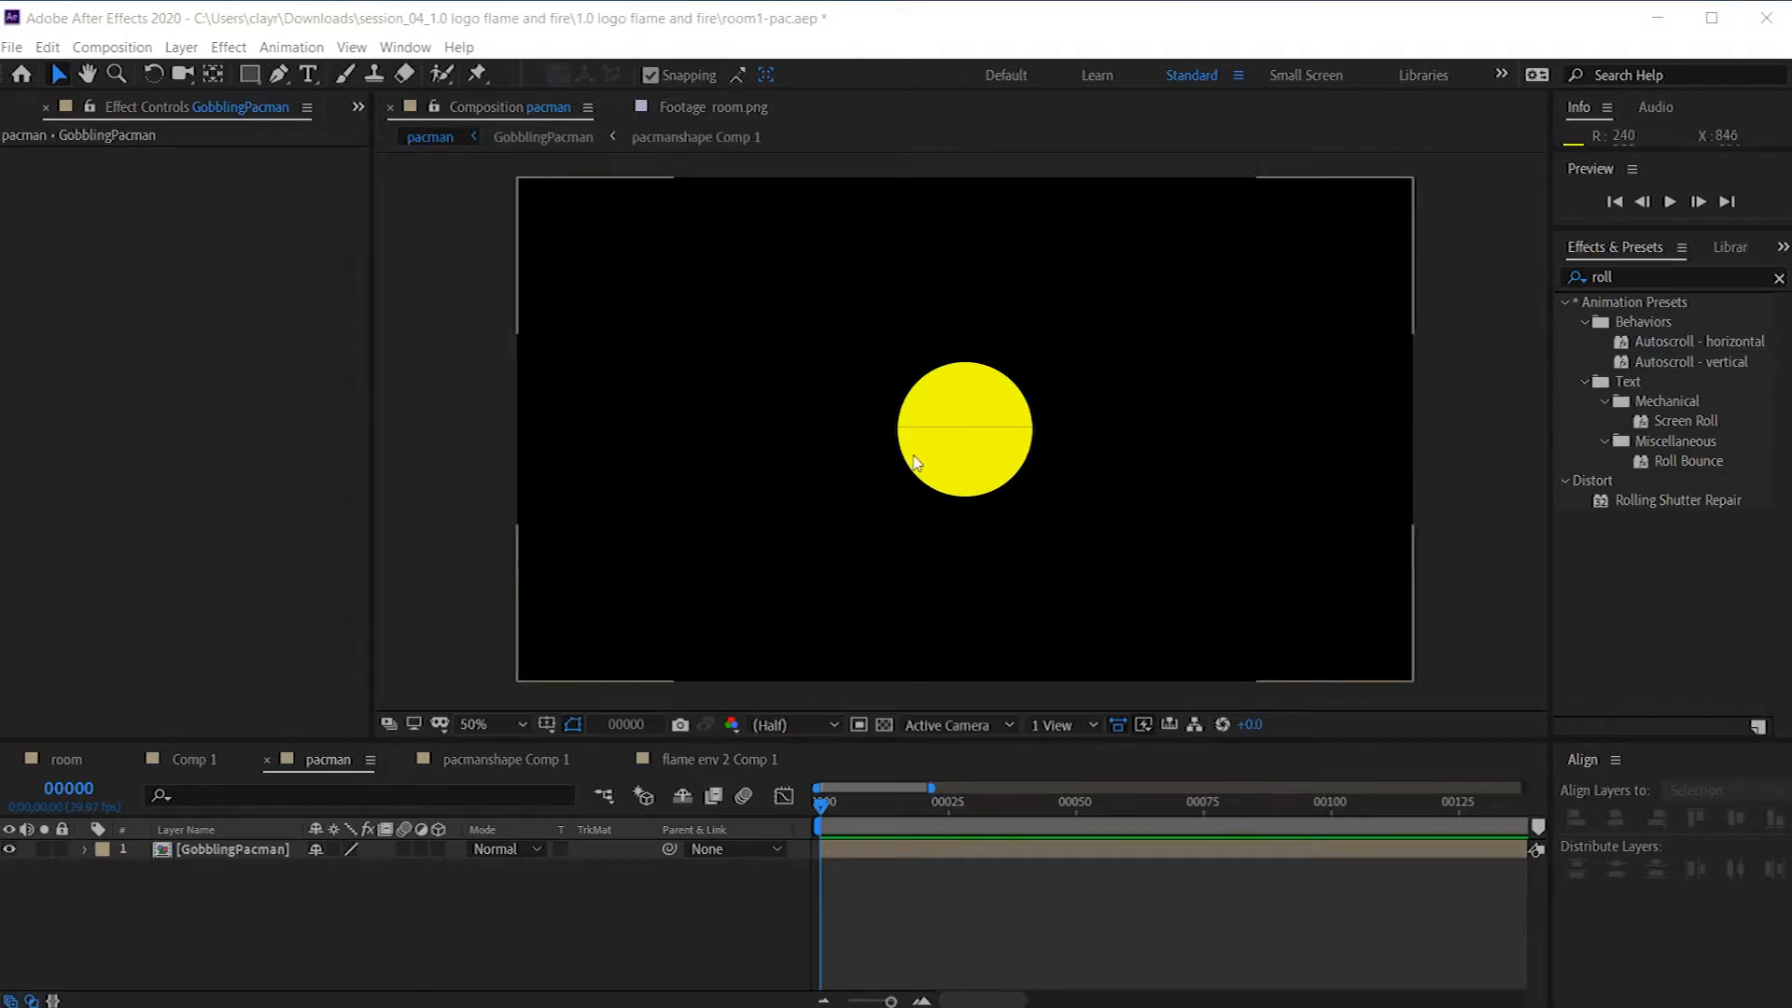
Step: Move the GobblingPacman layer off the left side of the frame to about -154, 540 and set a Position keyframe at frame 0
left_click(938, 469)
left_click_drag(972, 478, 451, 478)
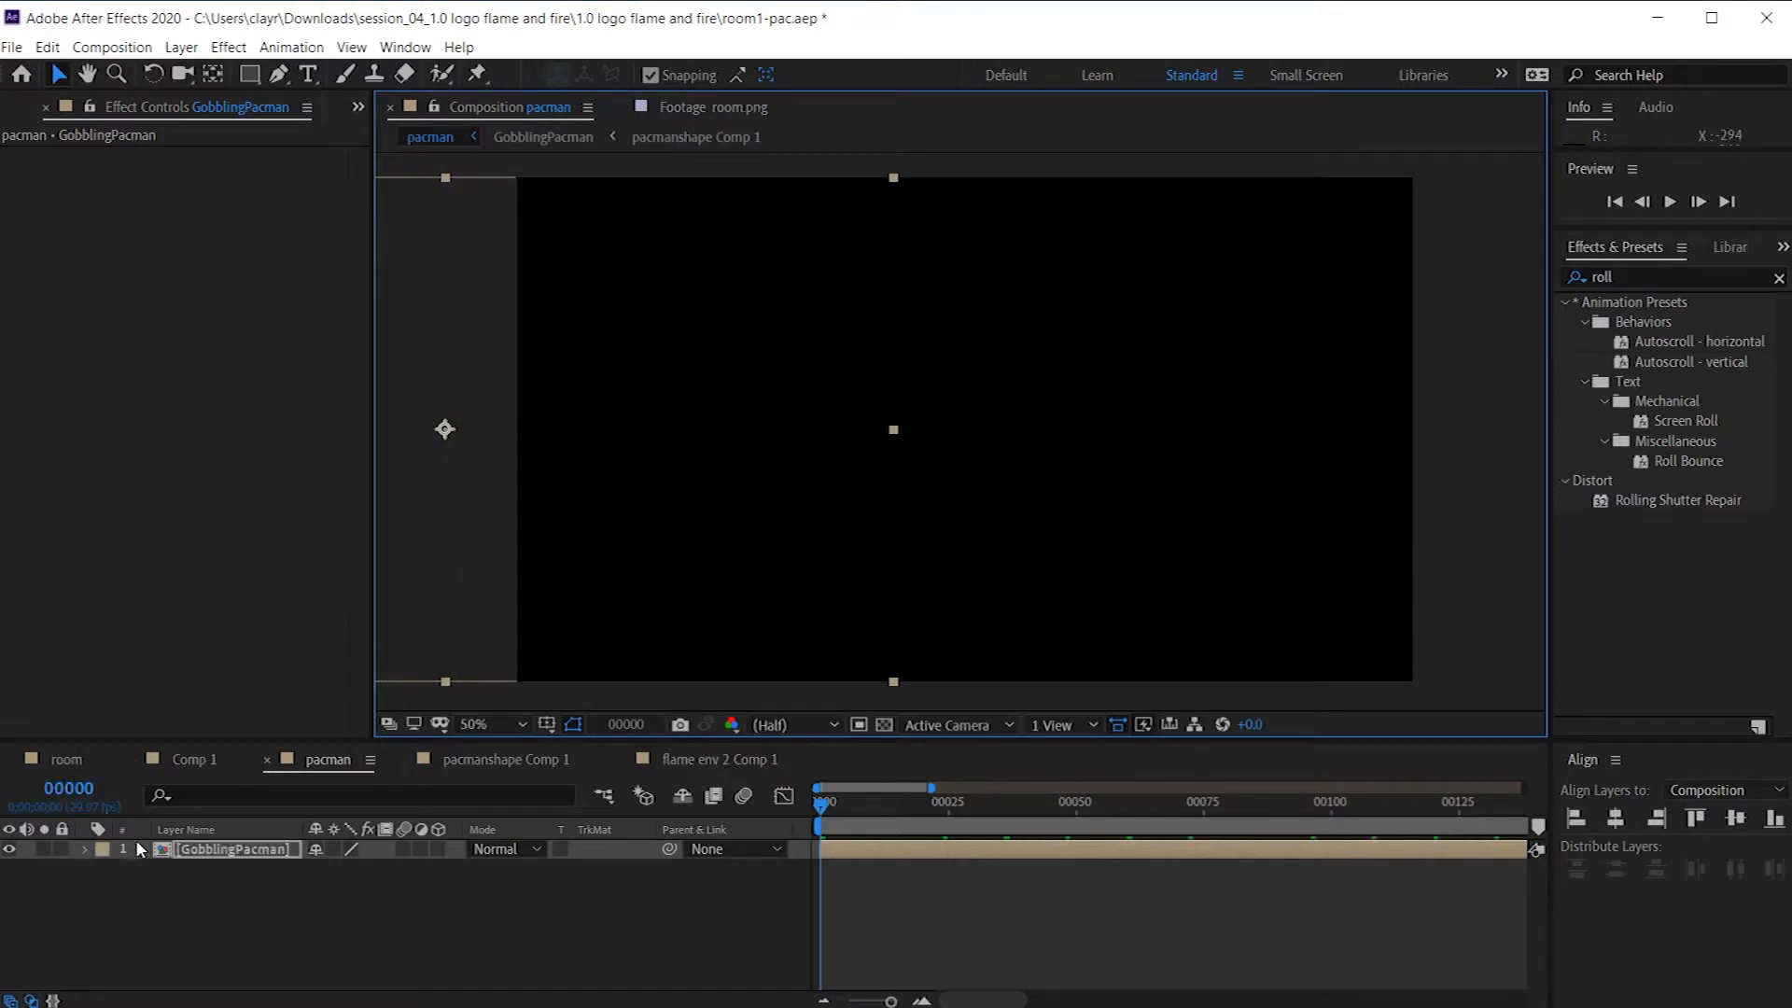
key("p")
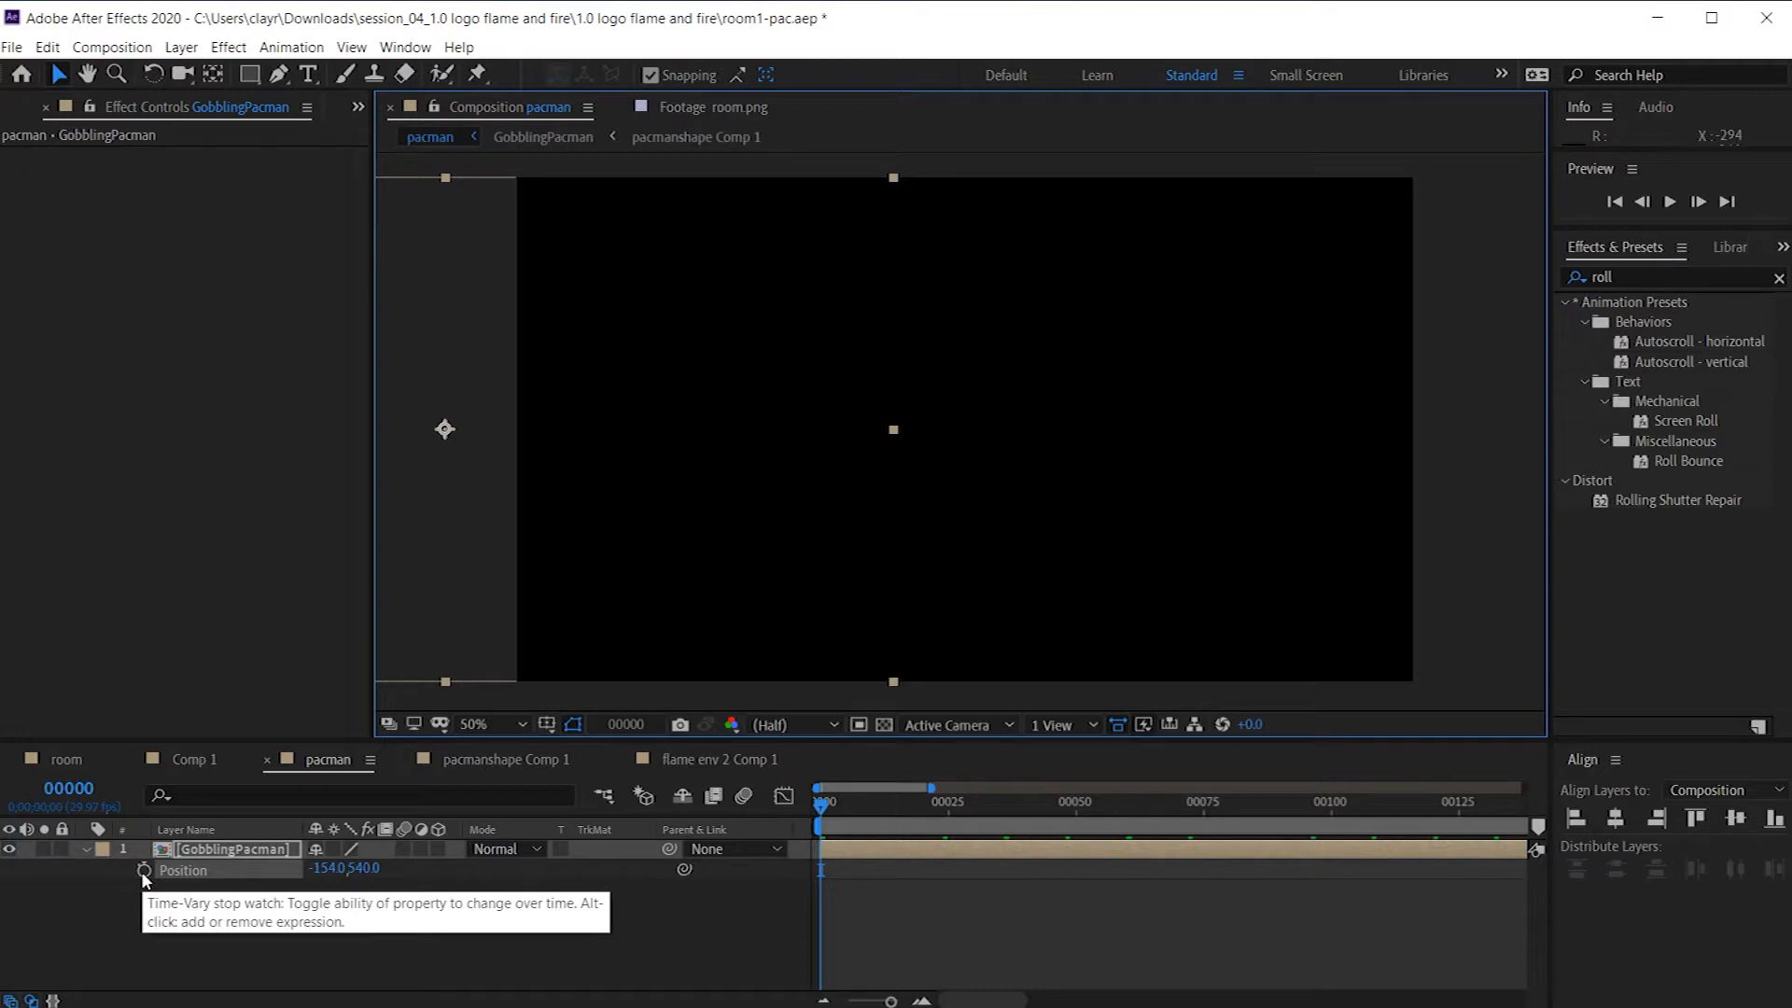
left_click(143, 871, "alt")
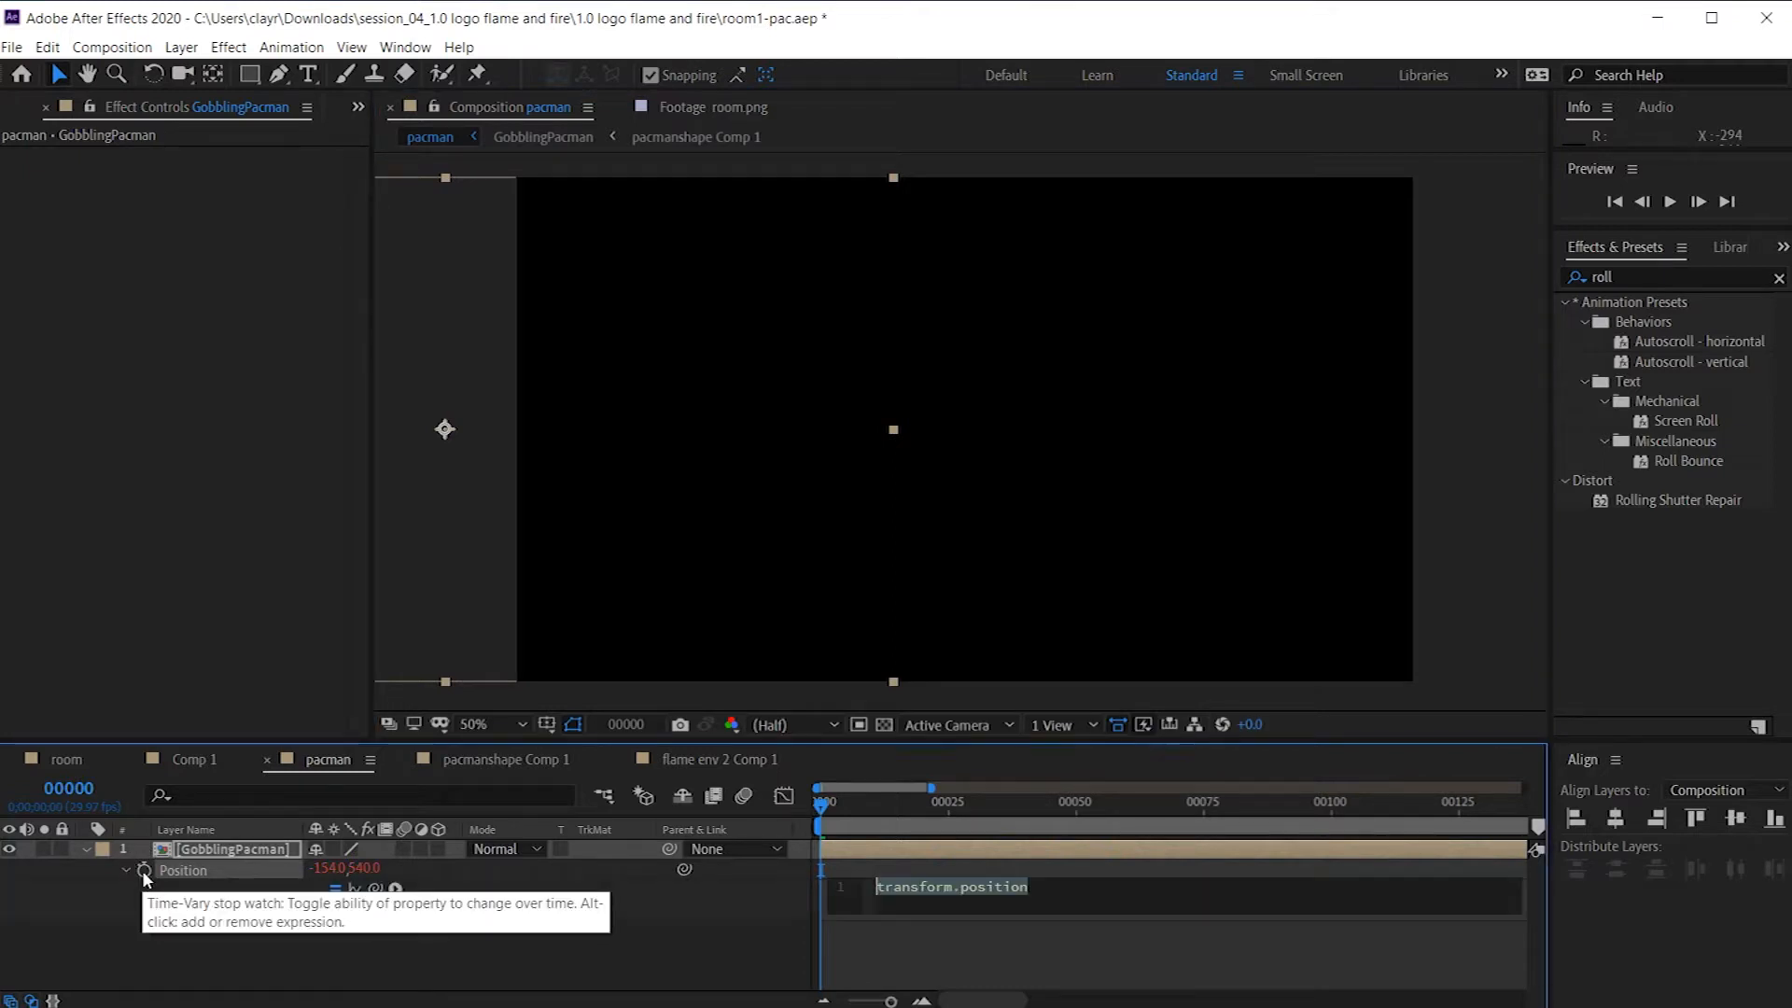
left_click(143, 871, "alt")
left_click(144, 871)
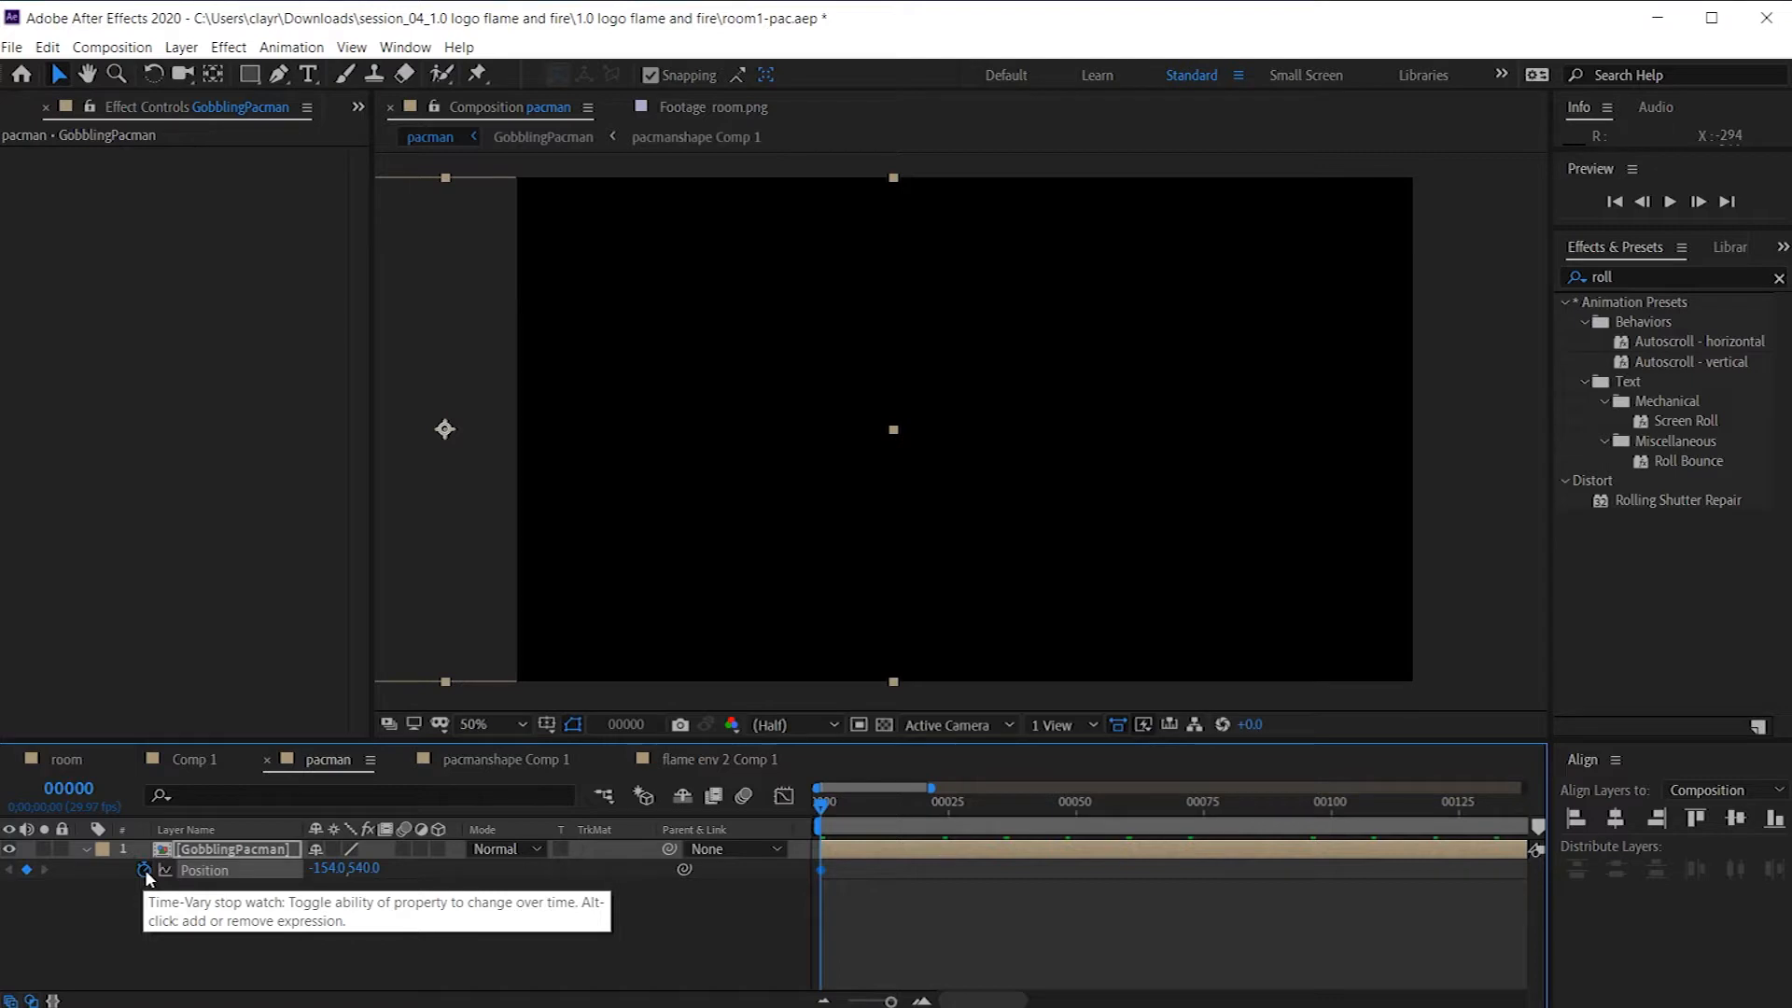
Step: At frame 90, move the GobblingPacman layer past the right side of the frame to about 2114, 540 and preview the motion
left_click(84, 788)
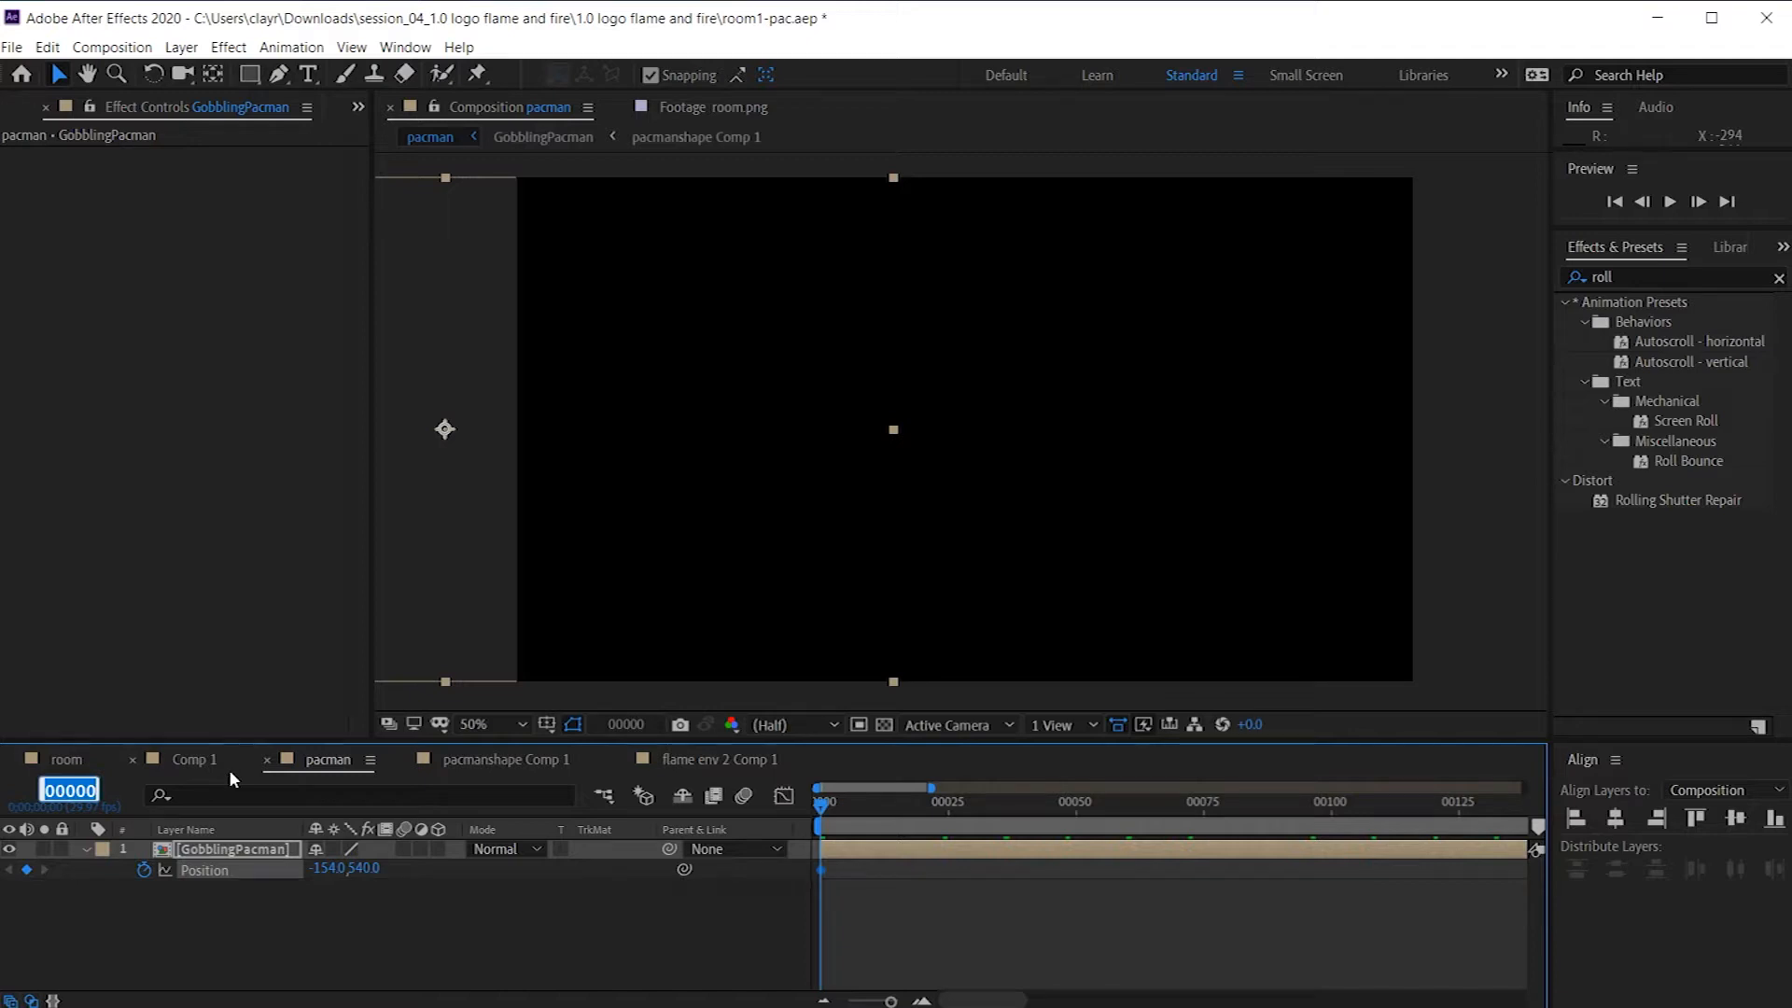
type("90")
key("Return")
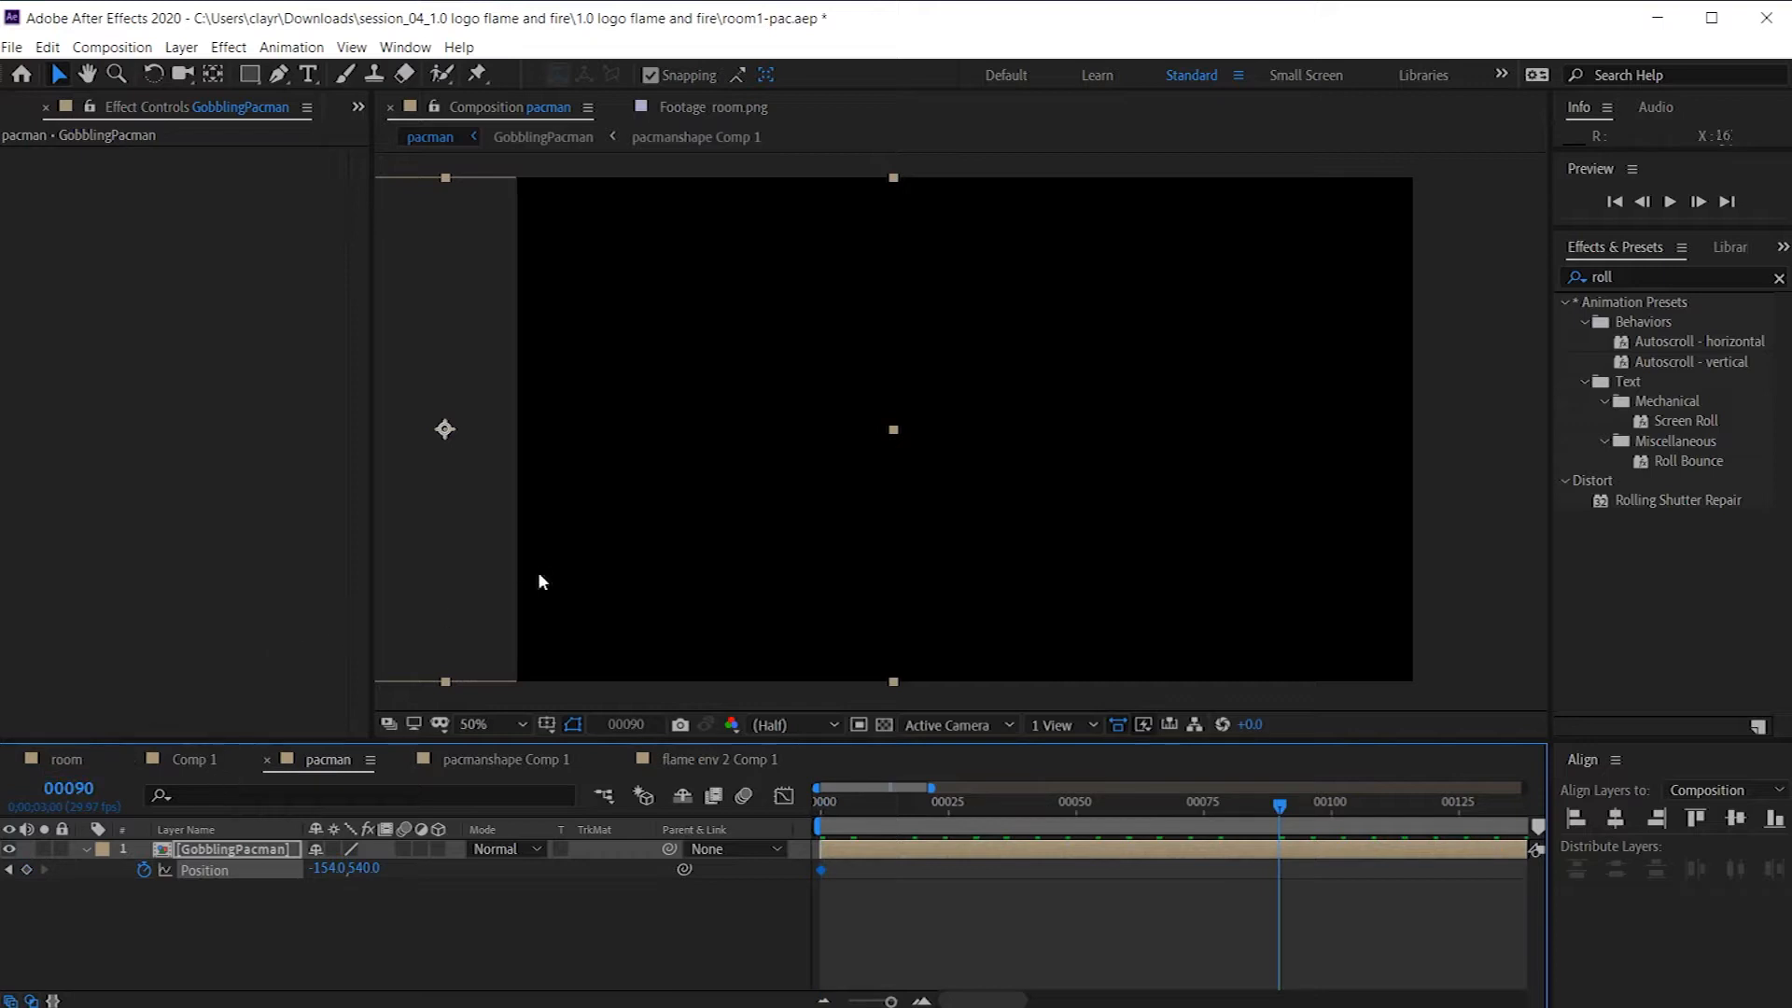
left_click_drag(512, 511, 1568, 588)
key("Caps_Lock")
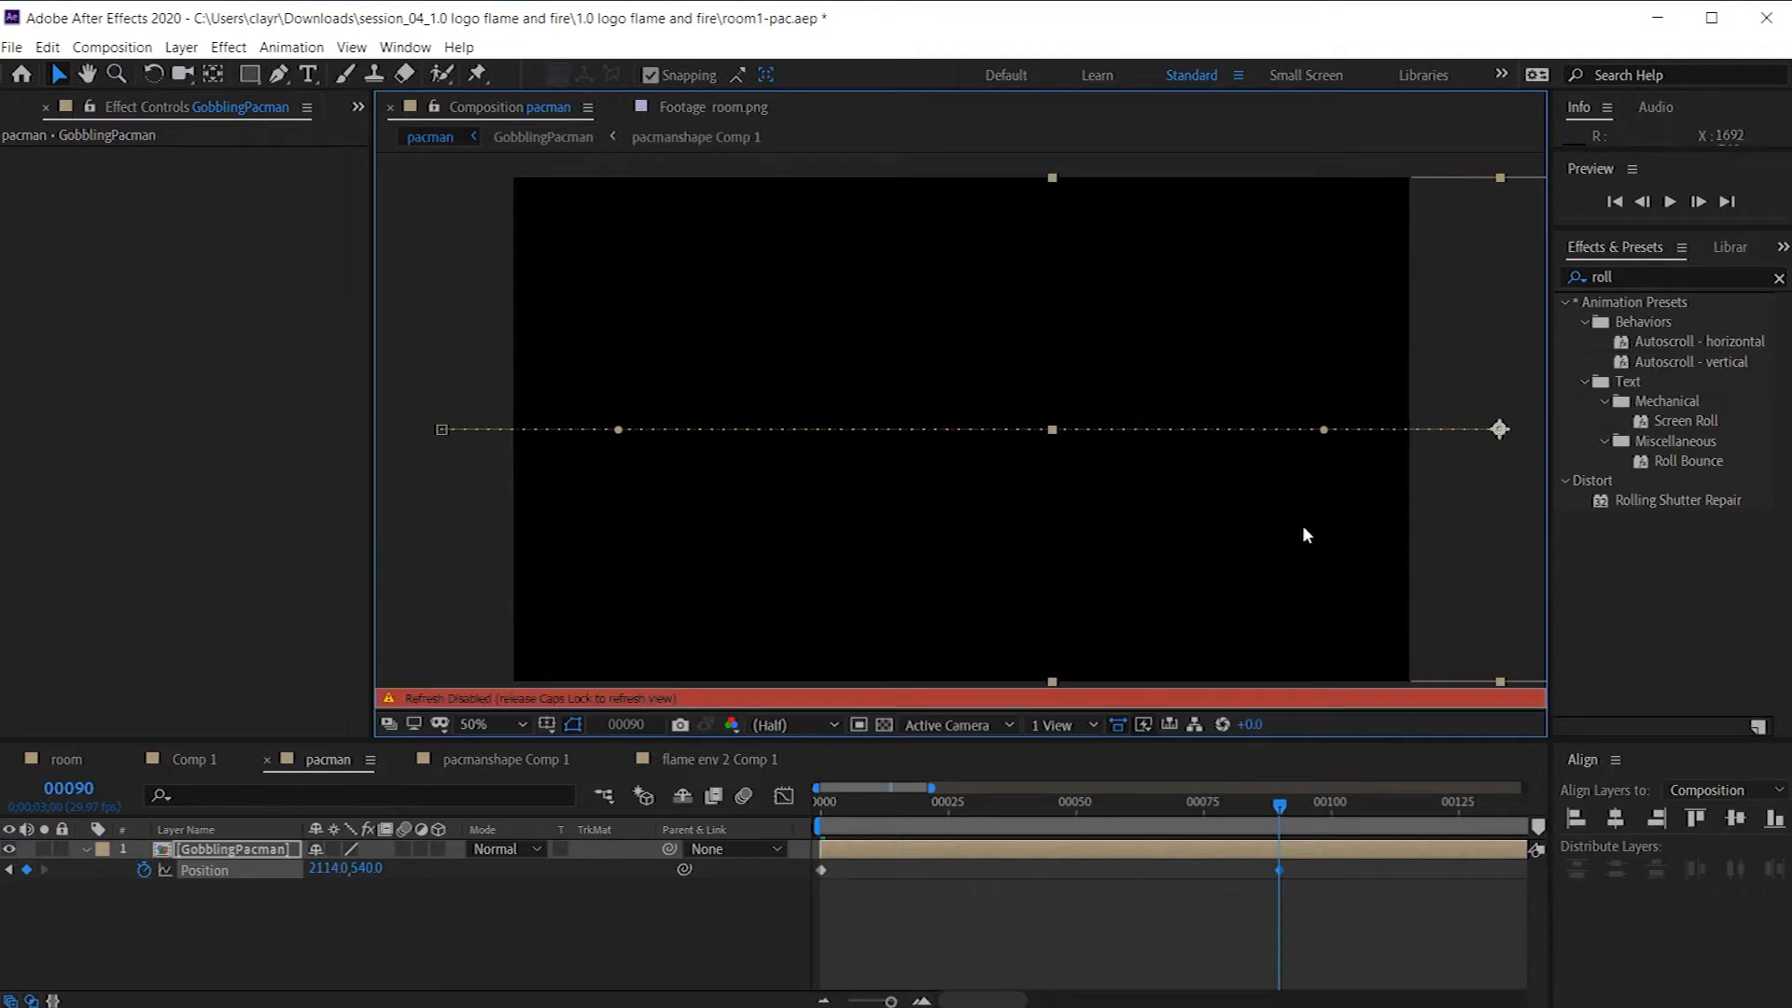
key("Caps_Lock")
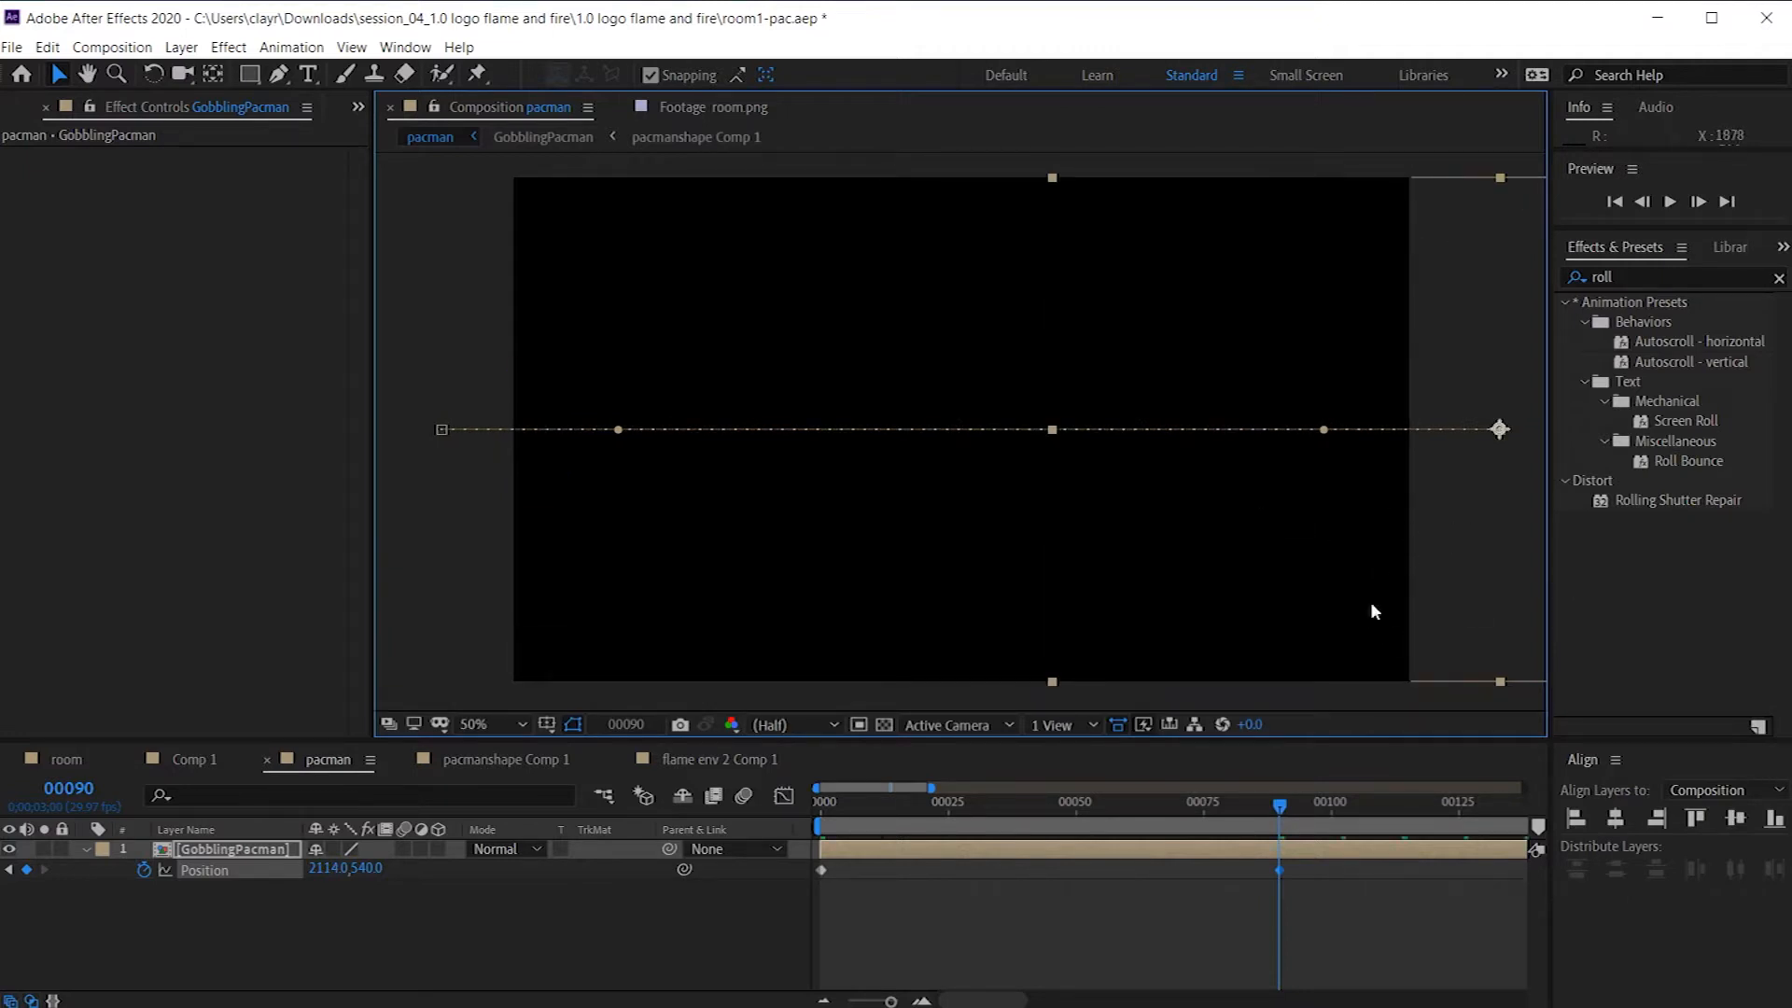
left_click_drag(1263, 799, 681, 802)
key("space")
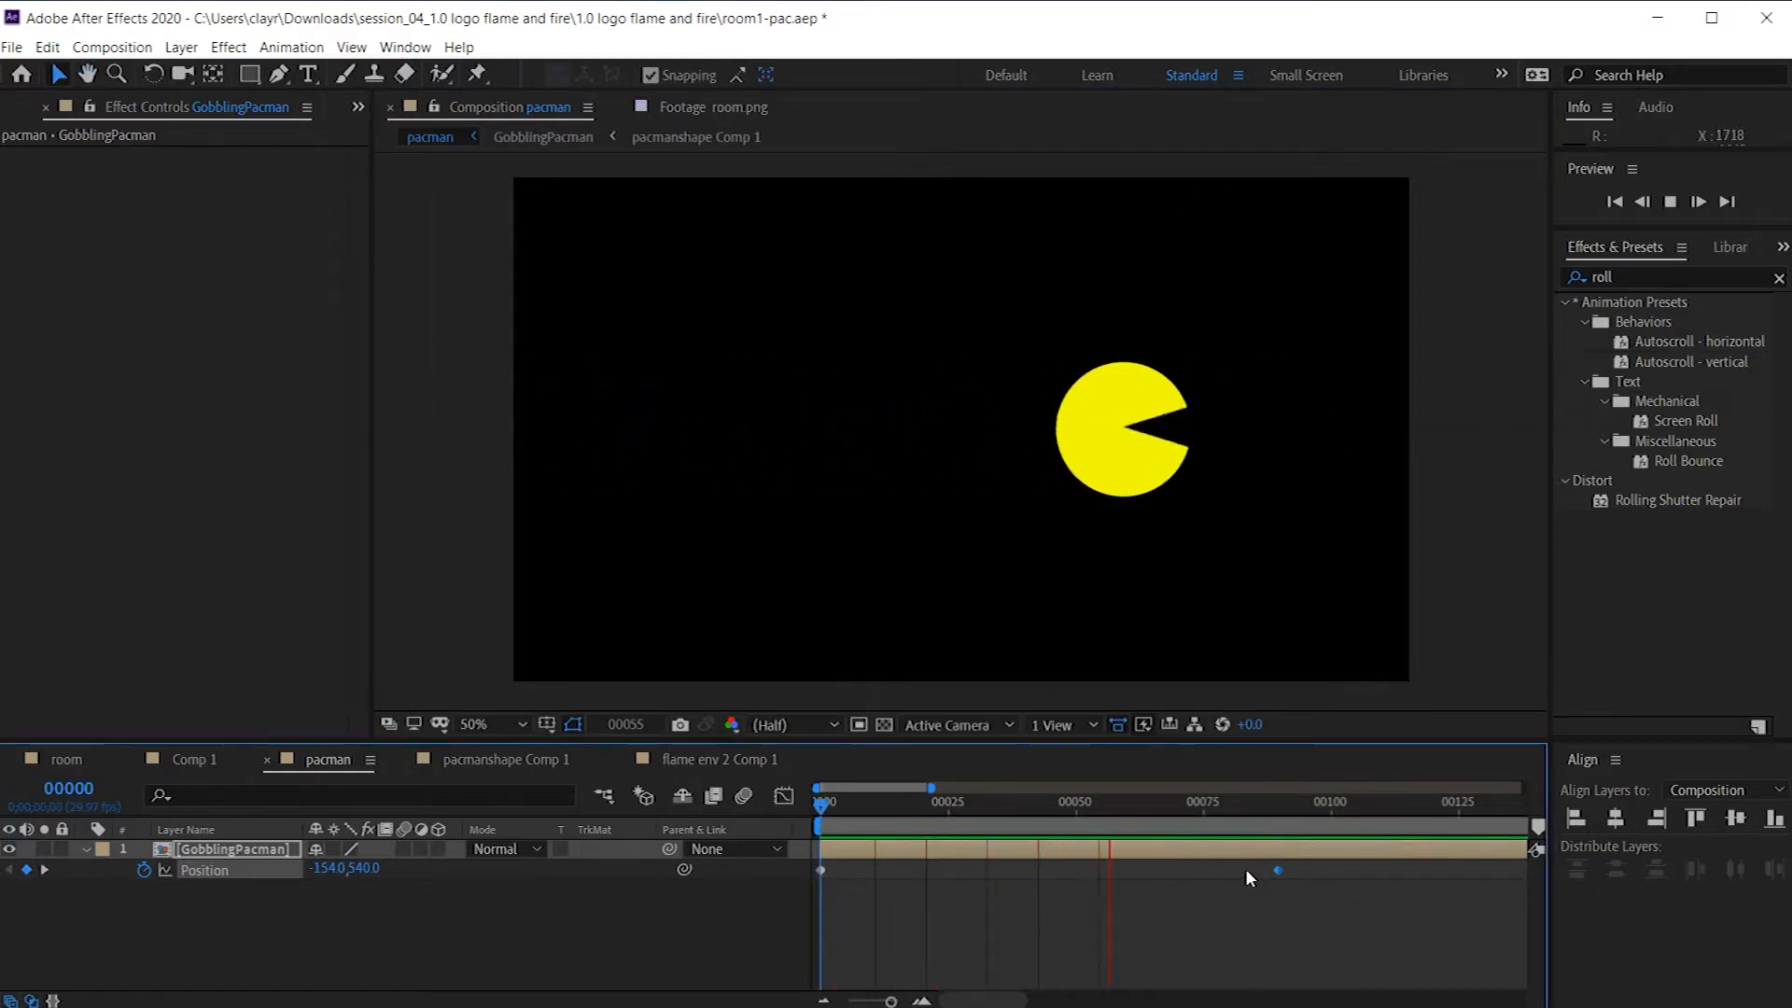
key("space")
Step: Add a loopOut() expression to the GobblingPacman layer's Position and preview the repeating movement from frame 0
left_click_drag(887, 805, 1282, 836)
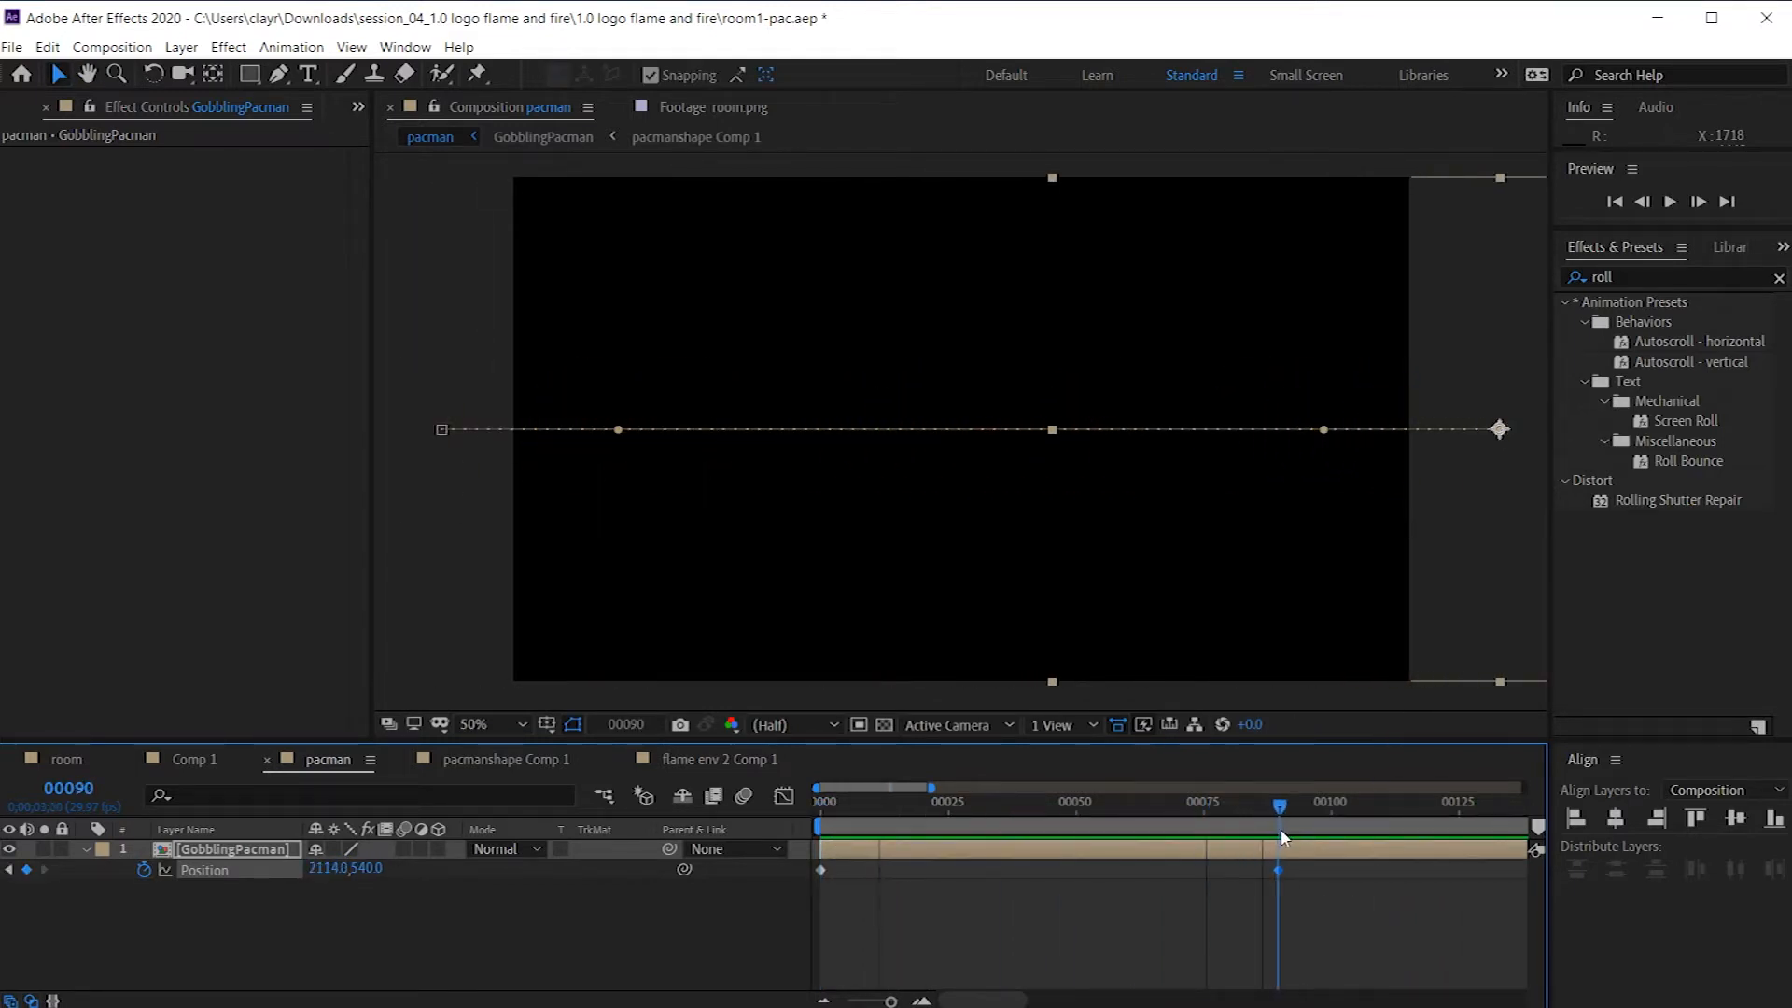
left_click(145, 871, "alt")
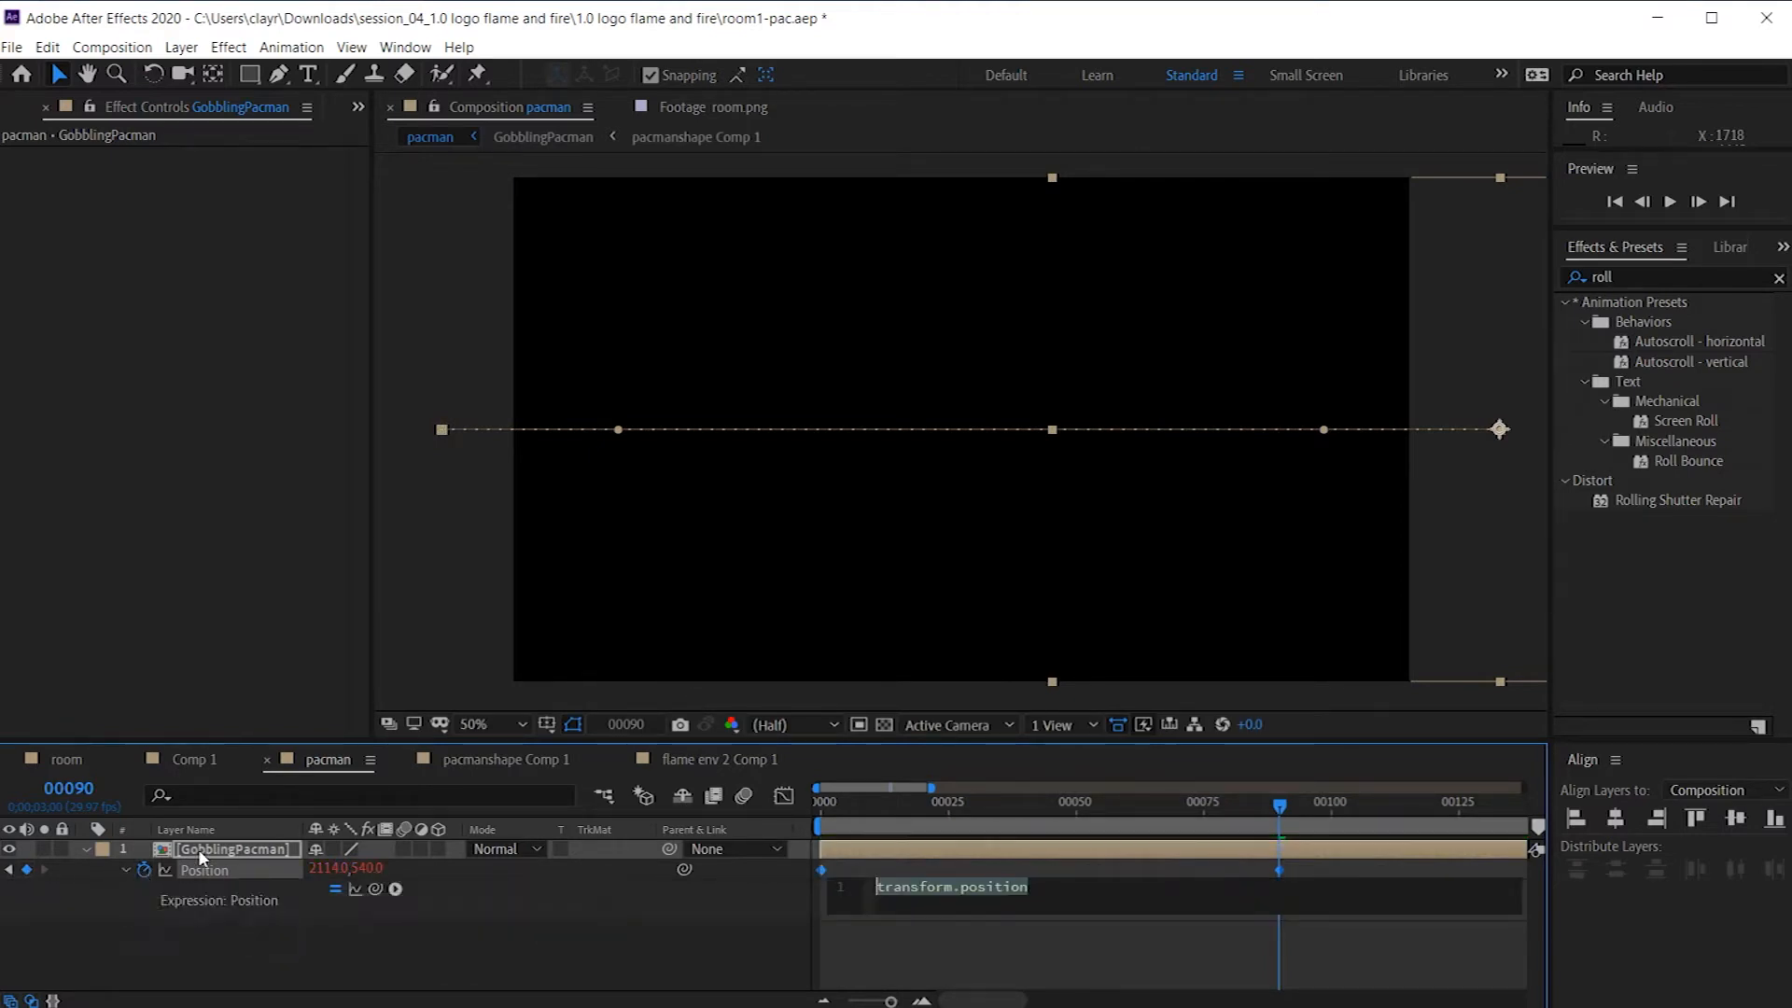
type("loop")
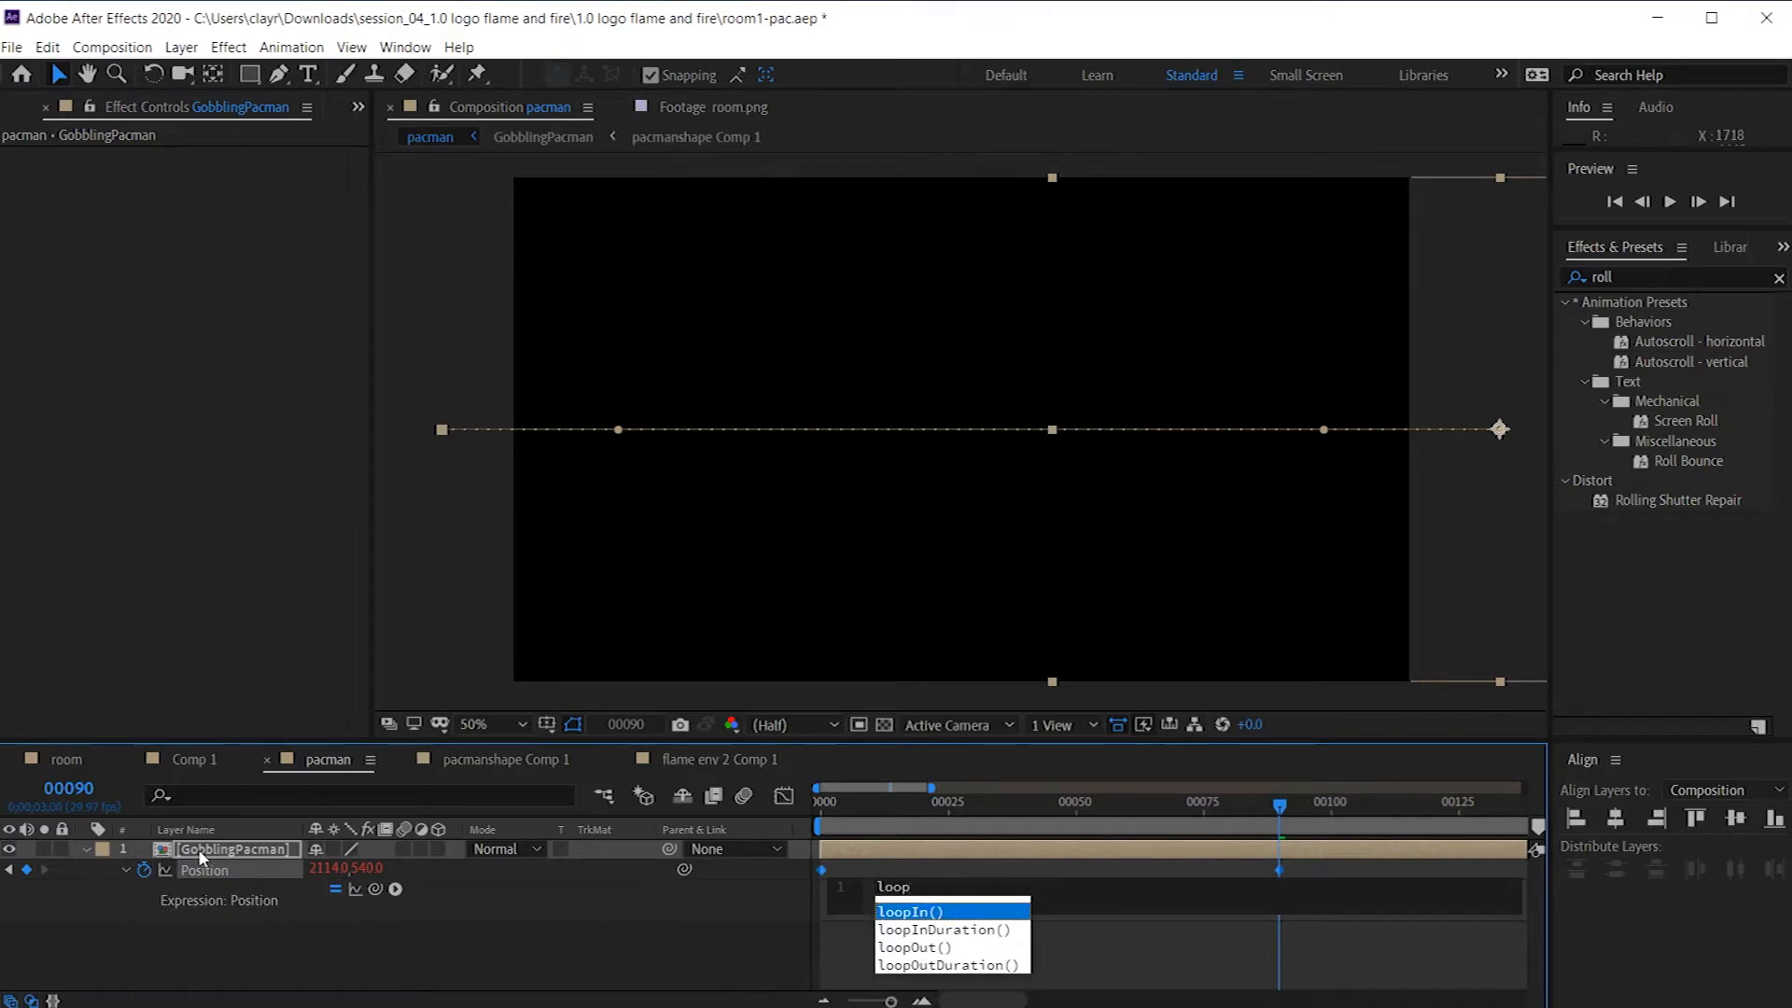
left_click(927, 948)
double_click(927, 948)
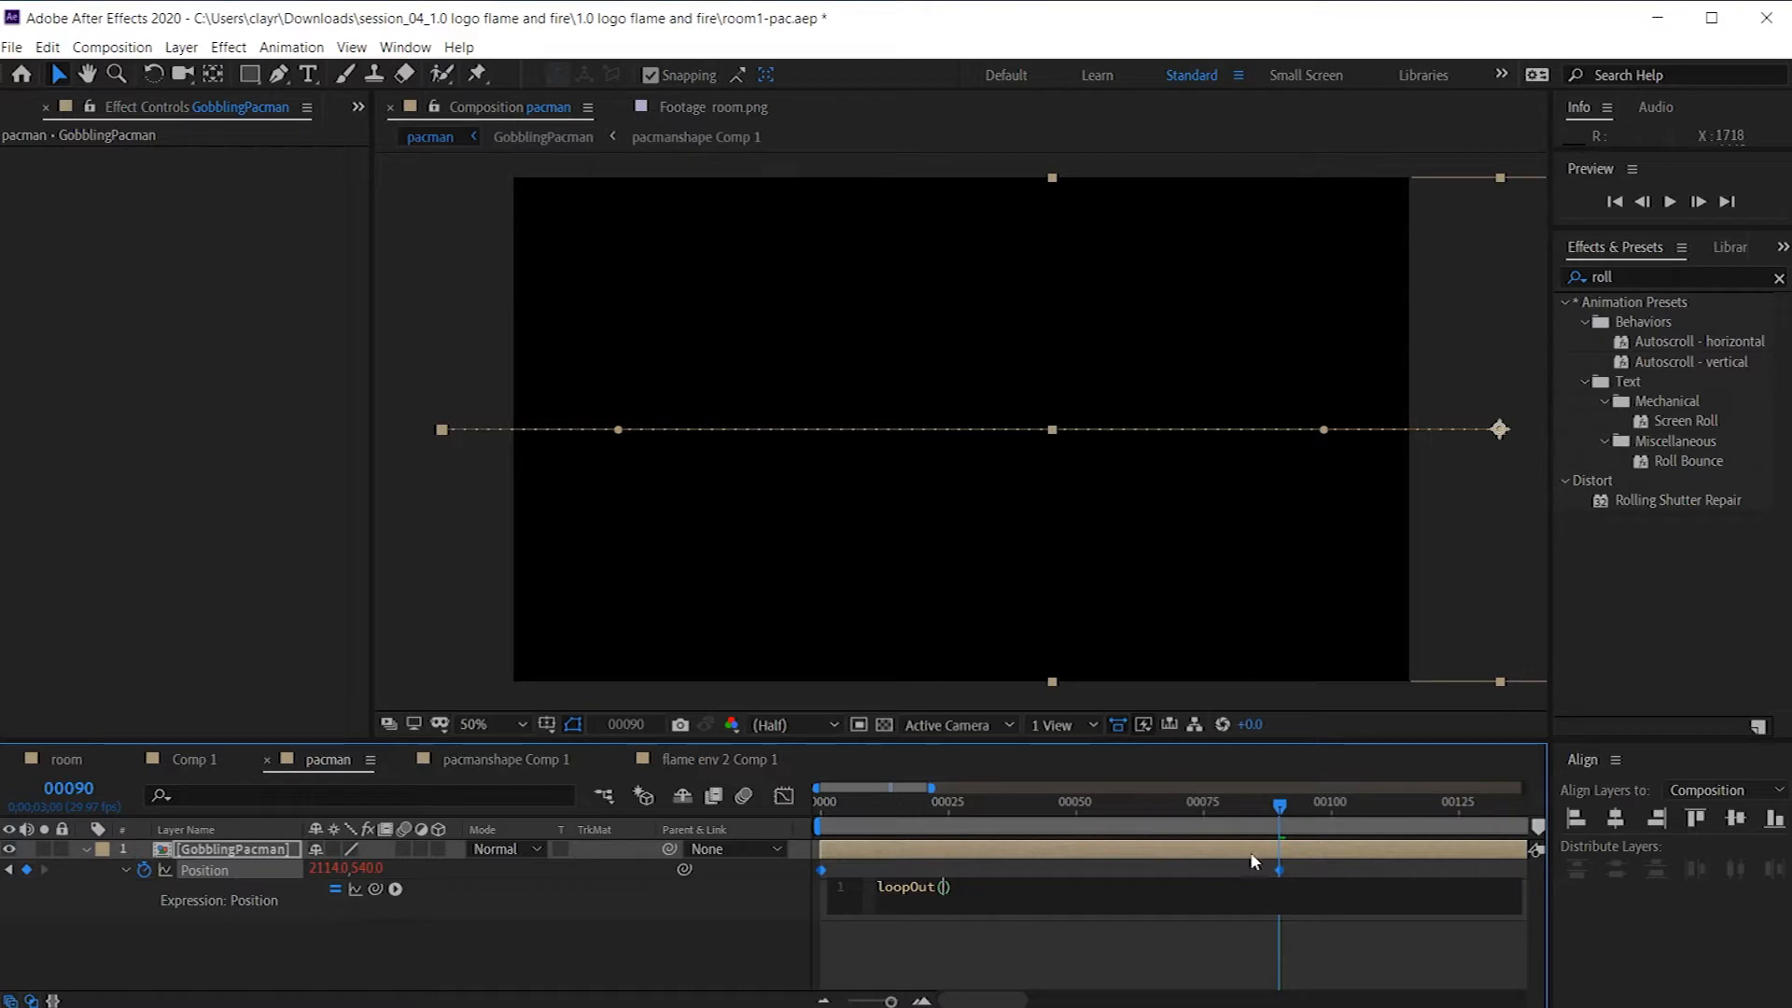
left_click_drag(1281, 807, 821, 803)
key("space")
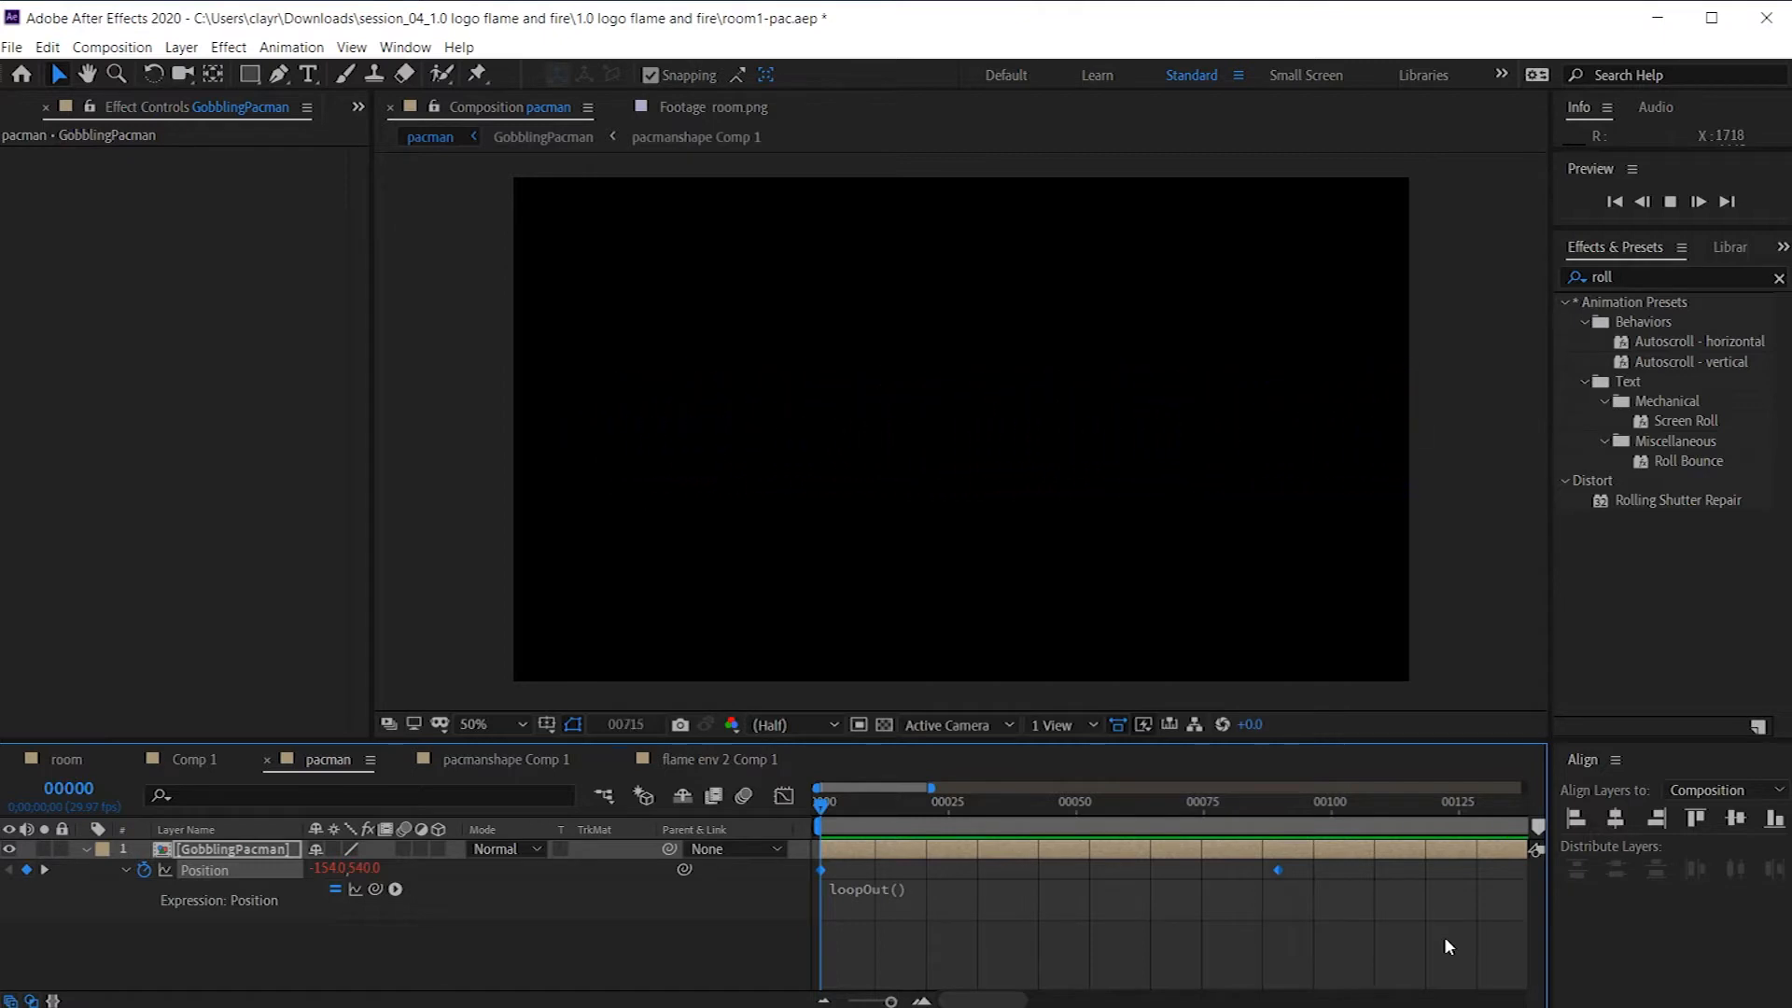
key("space")
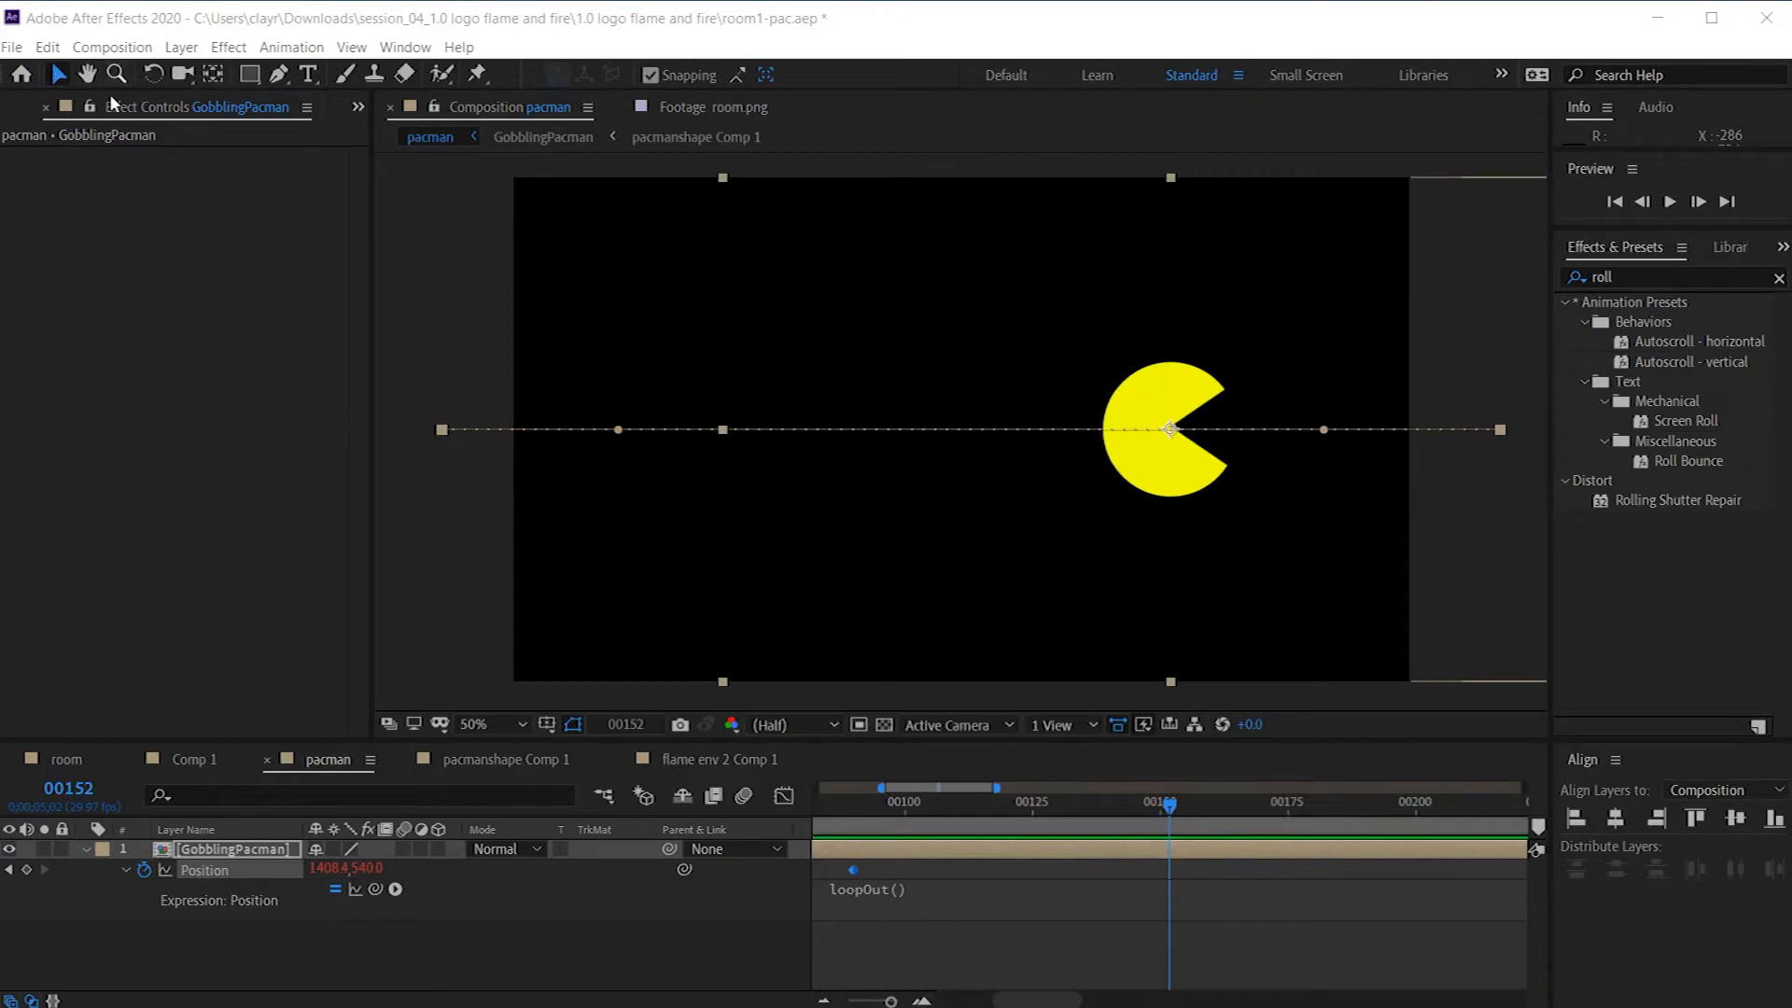
Step: Create a new composition with the HDTV 1080 29.97 preset and a duration of 900 frames
left_click(47, 109)
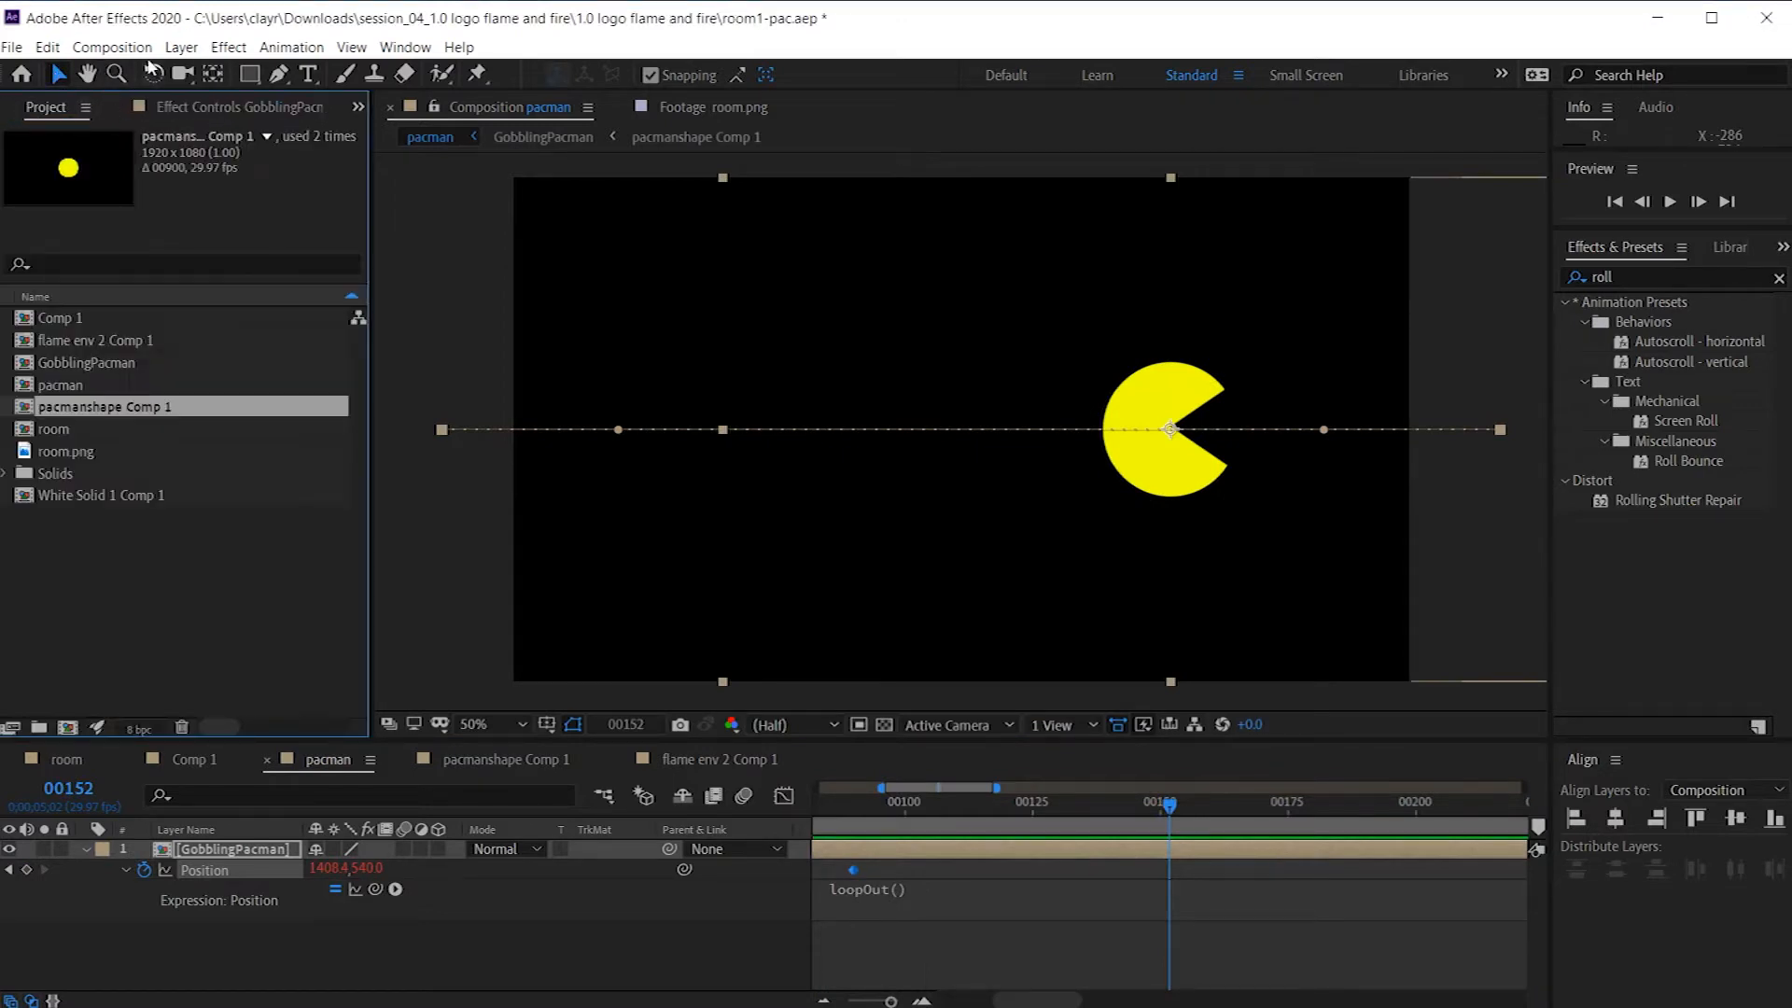
left_click(114, 47)
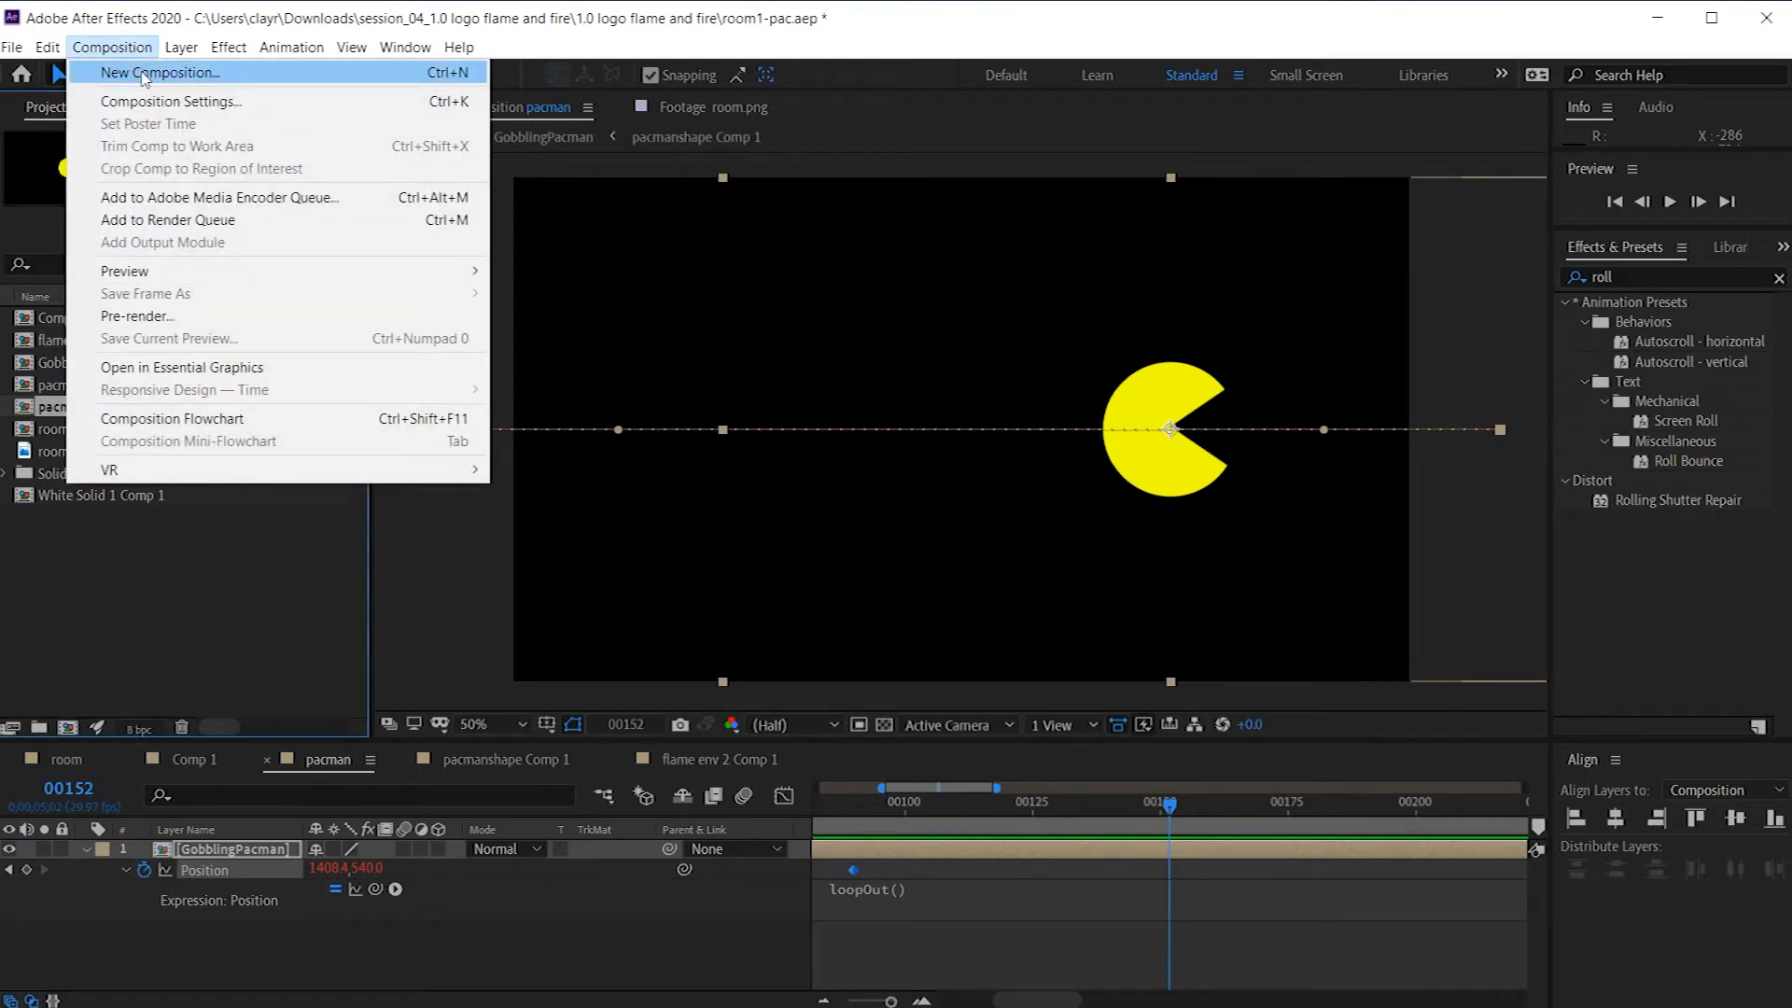
left_click(149, 74)
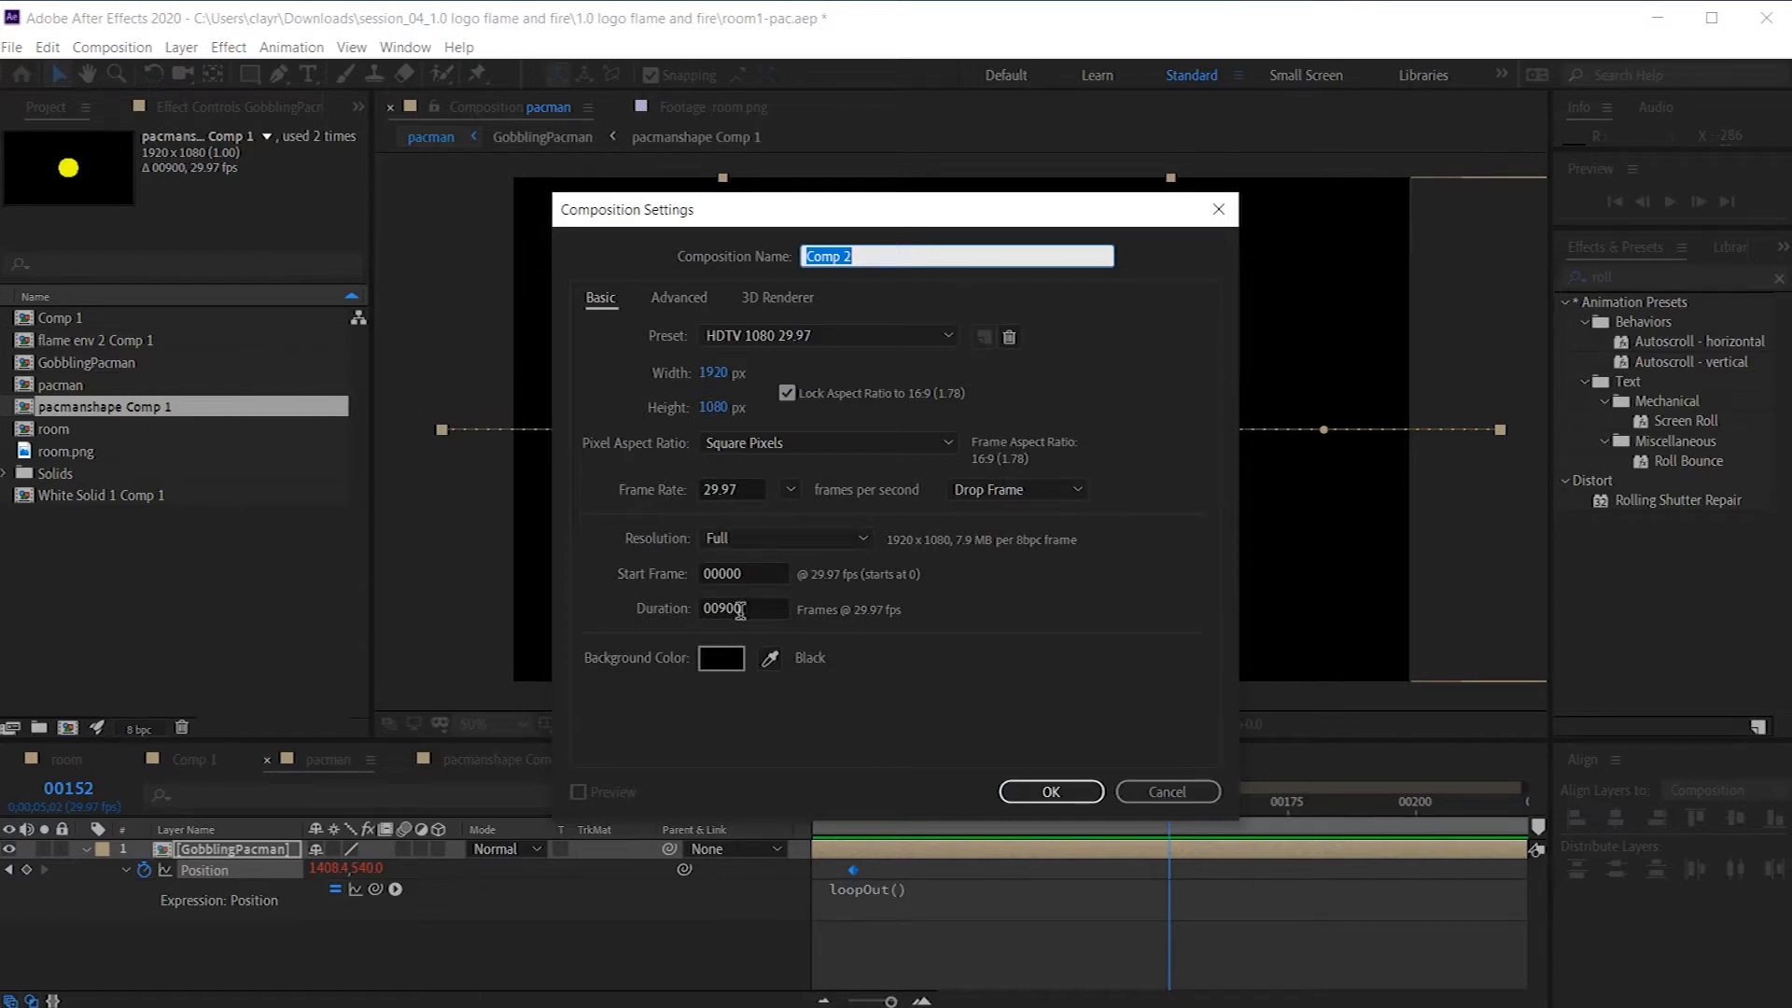
left_click(1050, 793)
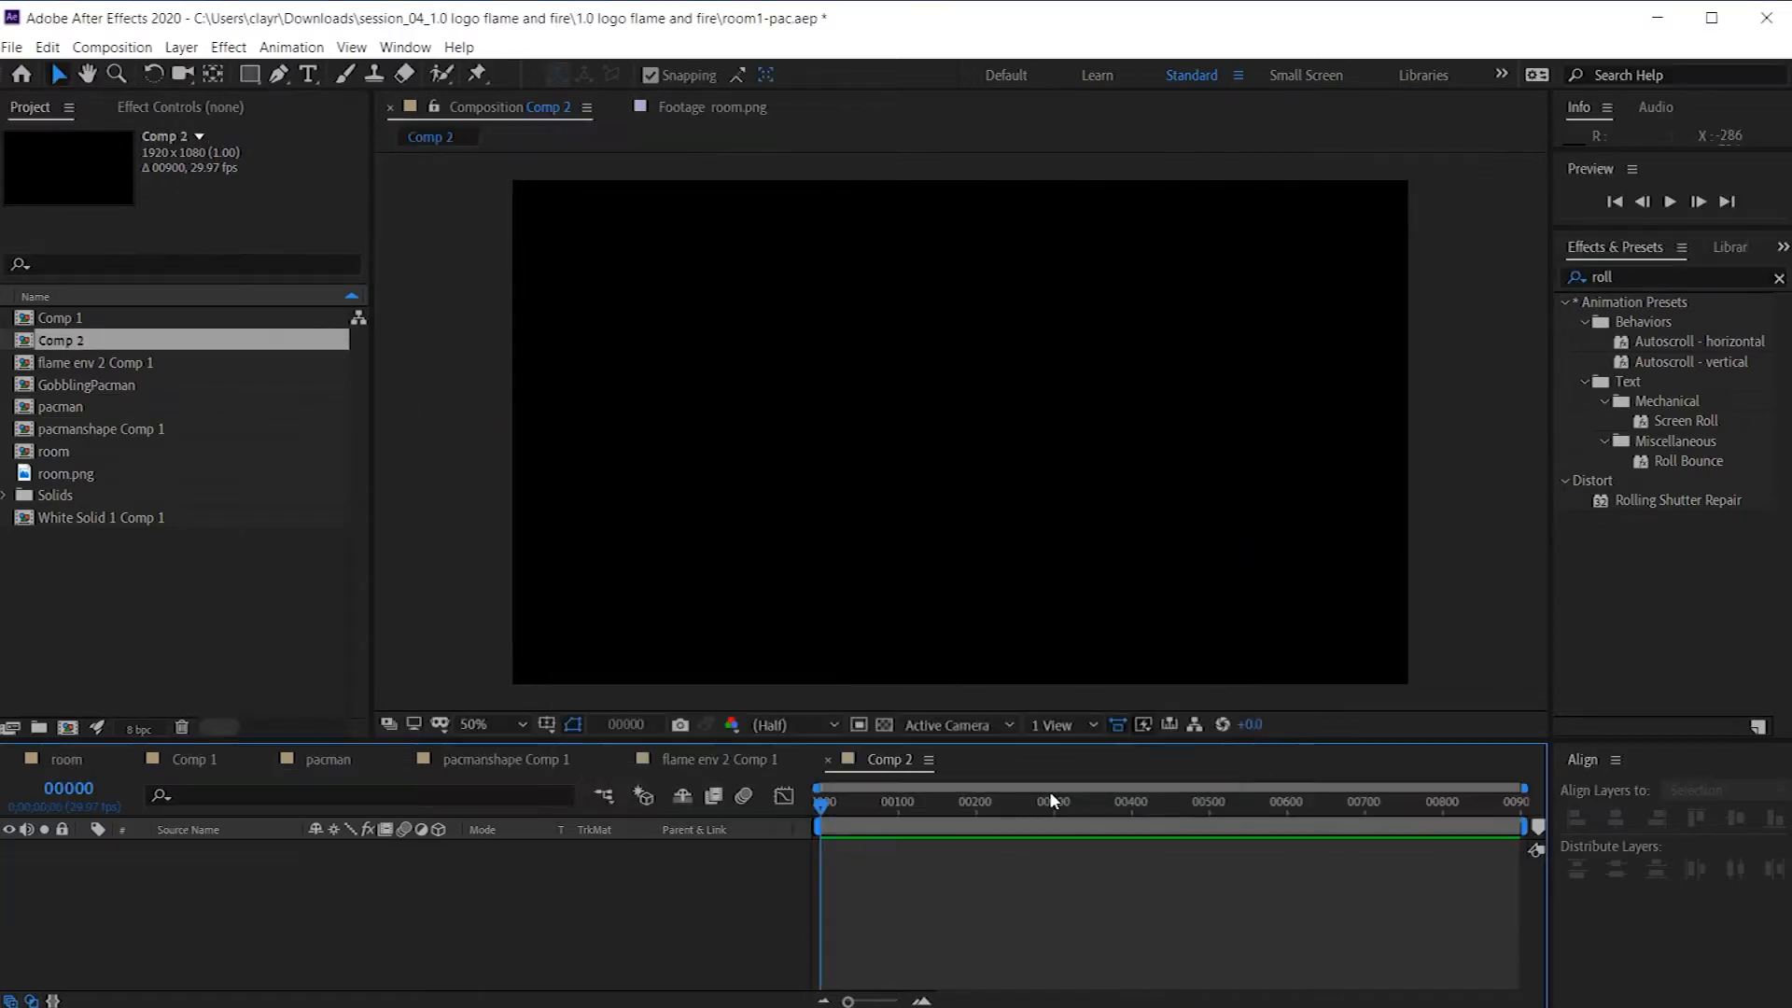
Step: Add a white solid layer to the new composition
right_click(274, 869)
mouse_move(347, 896)
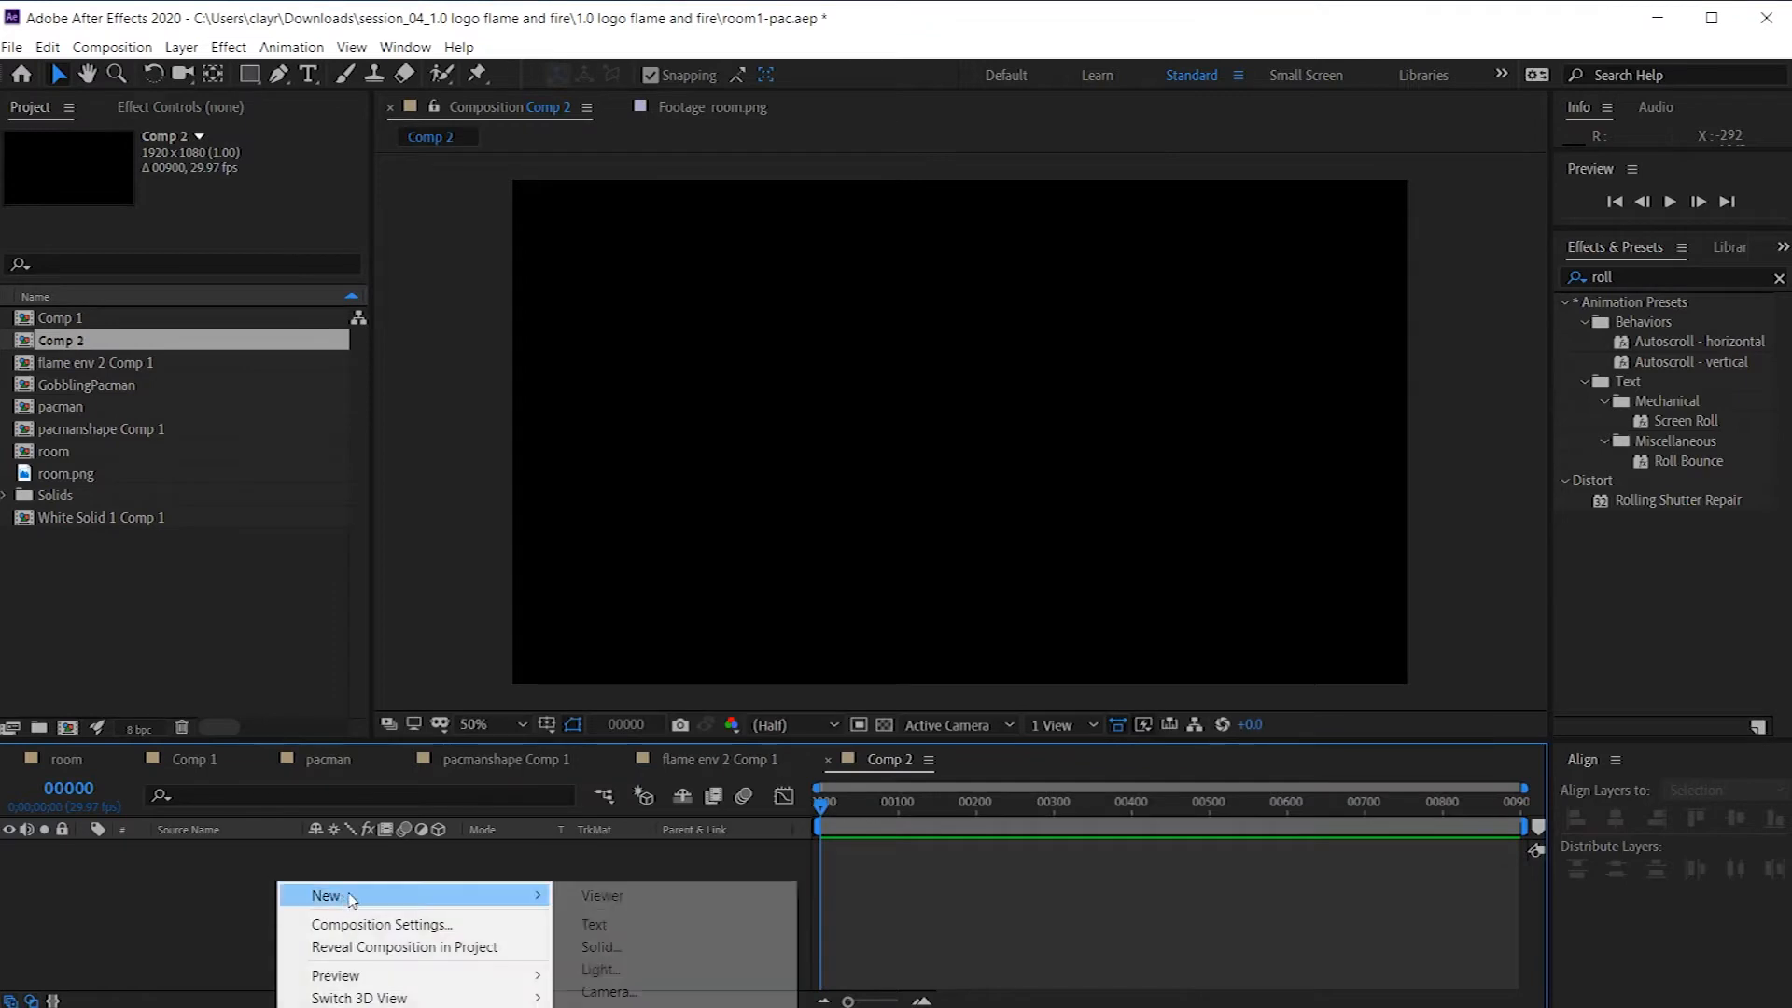
left_click(601, 946)
left_click(979, 727)
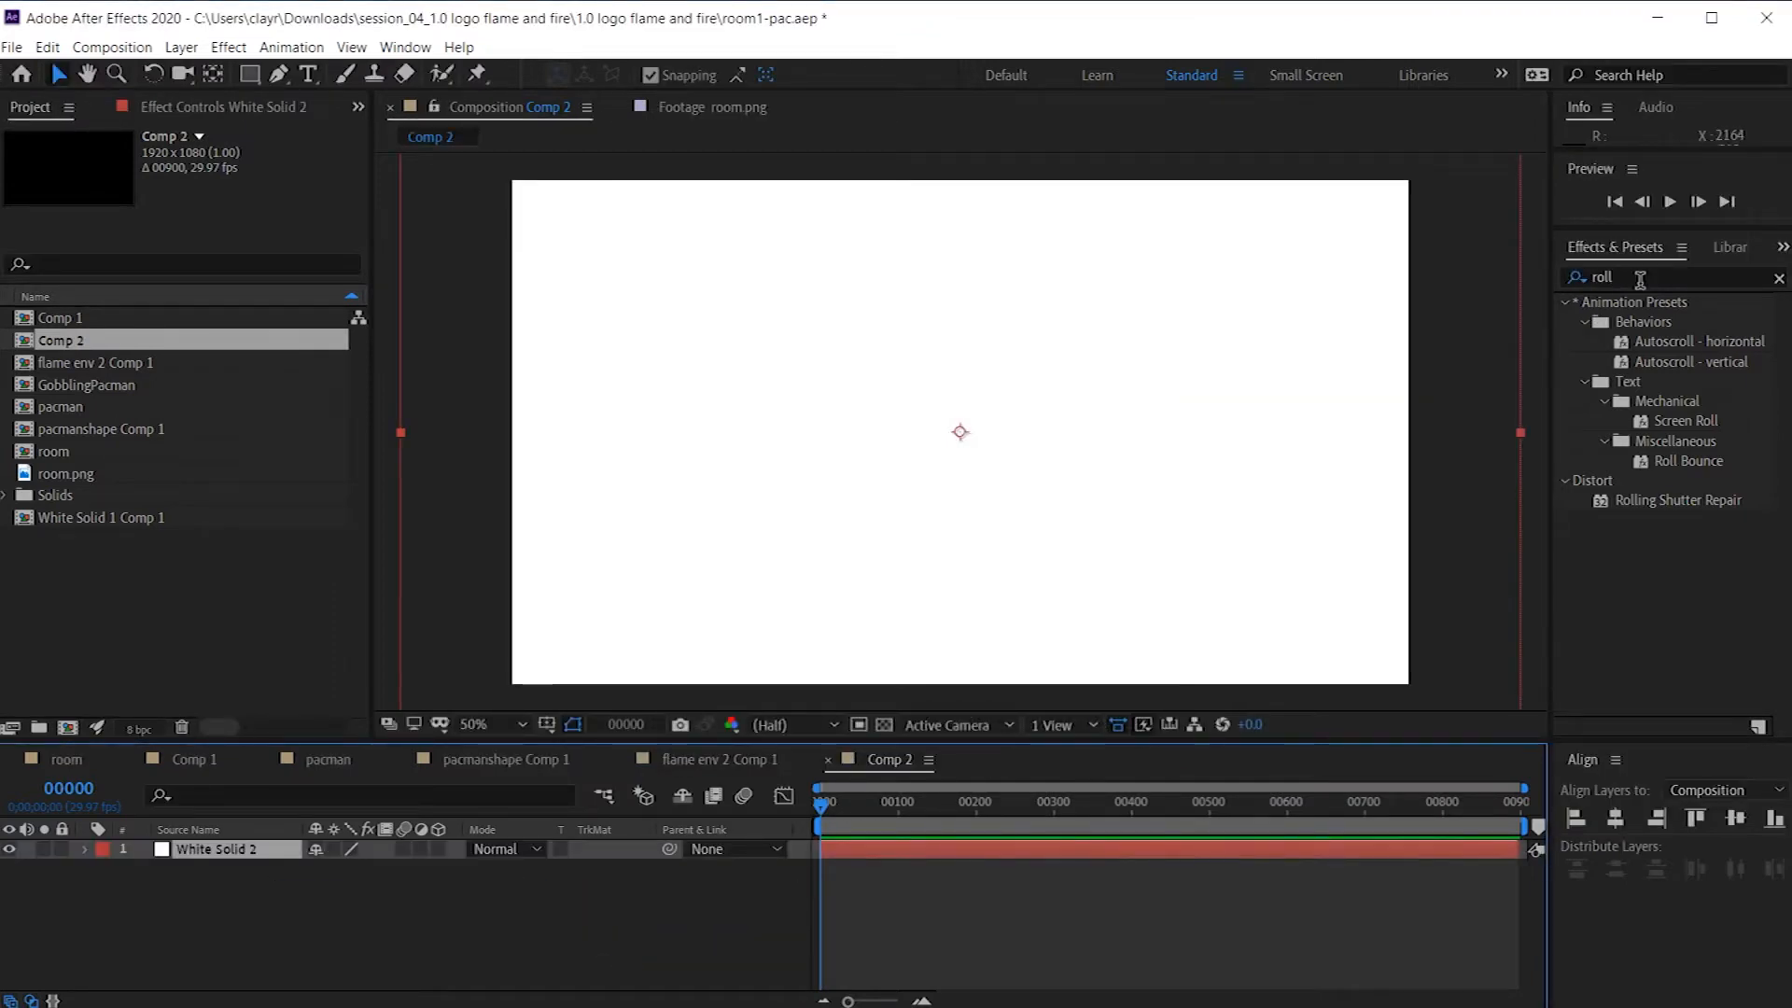
Step: Apply the Fractal Noise effect to the white solid and set its transform Scale to 13
left_click(1640, 278)
type("fract")
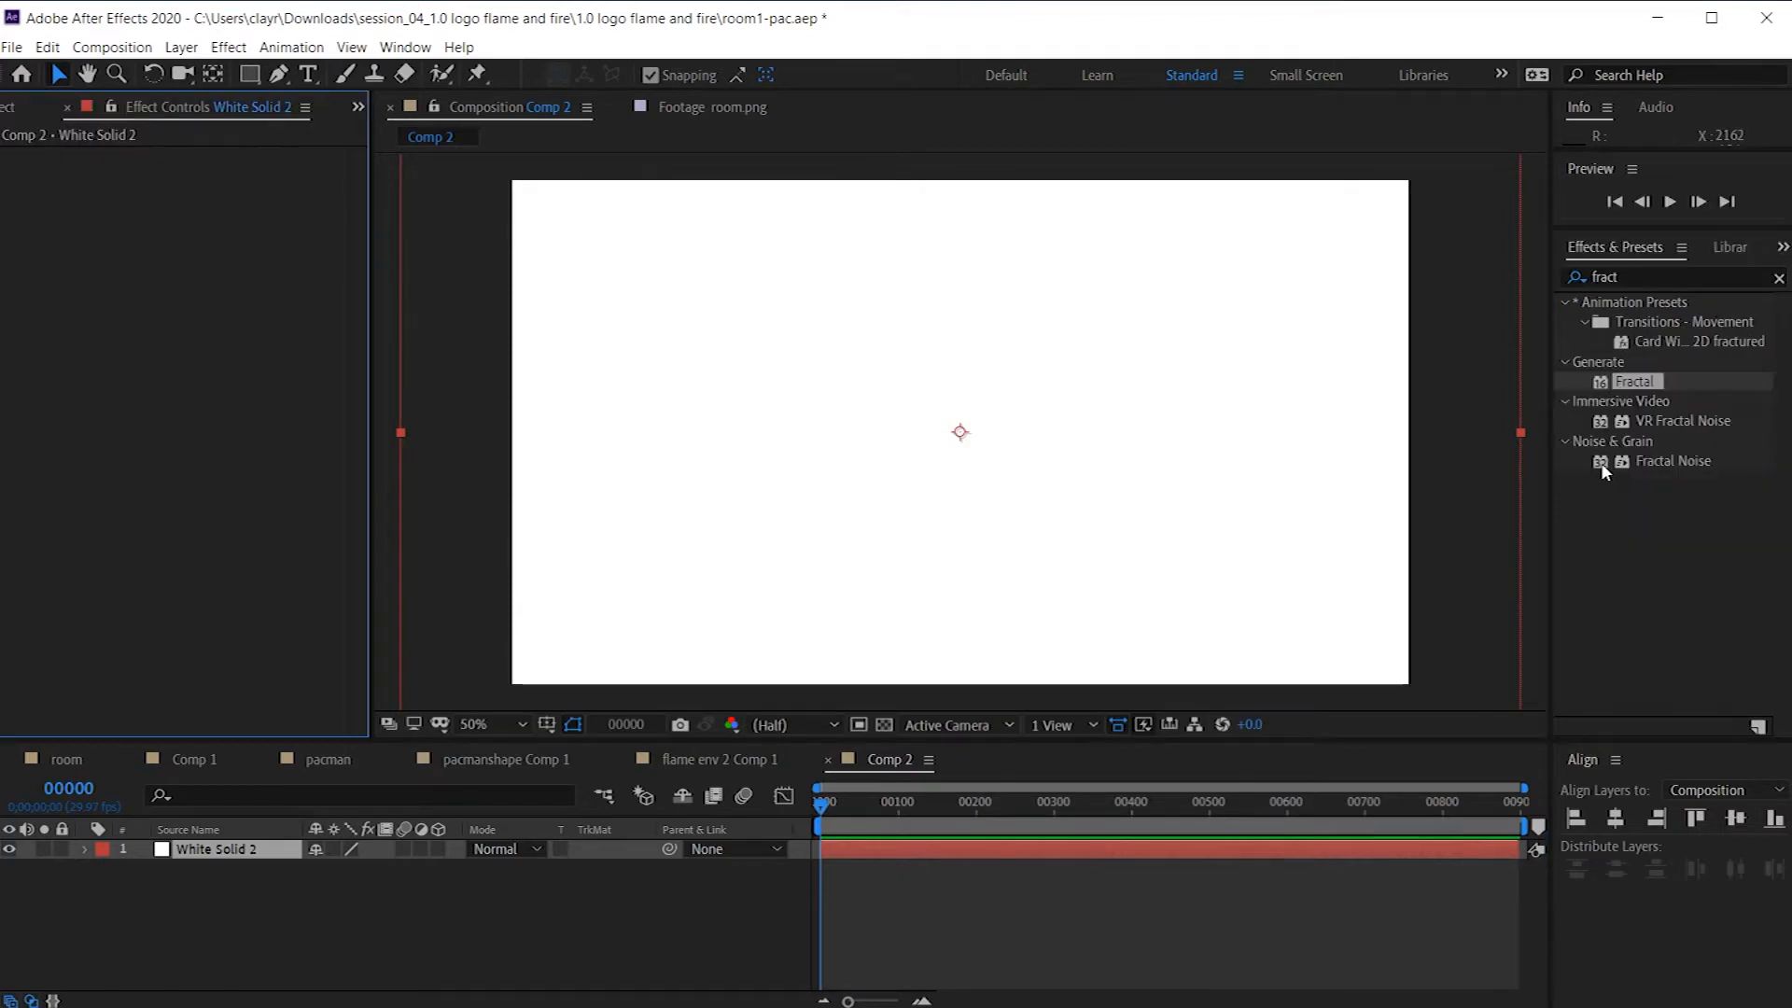
double_click(1601, 462)
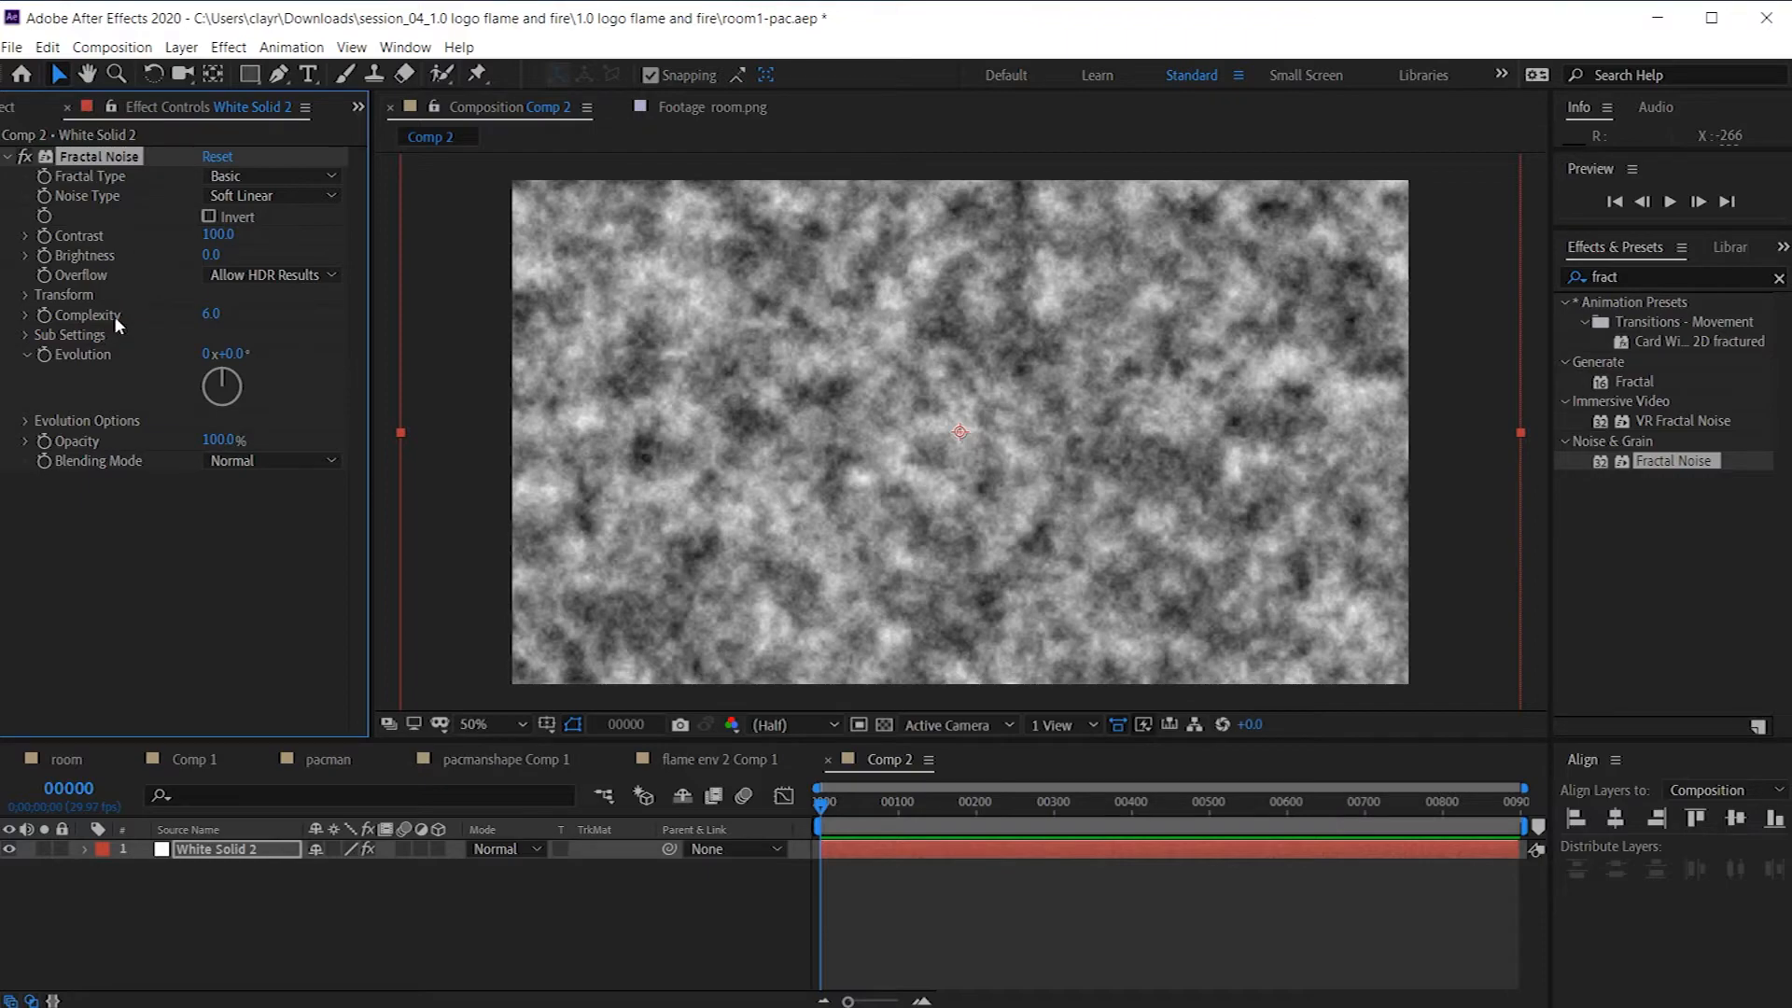
left_click(28, 294)
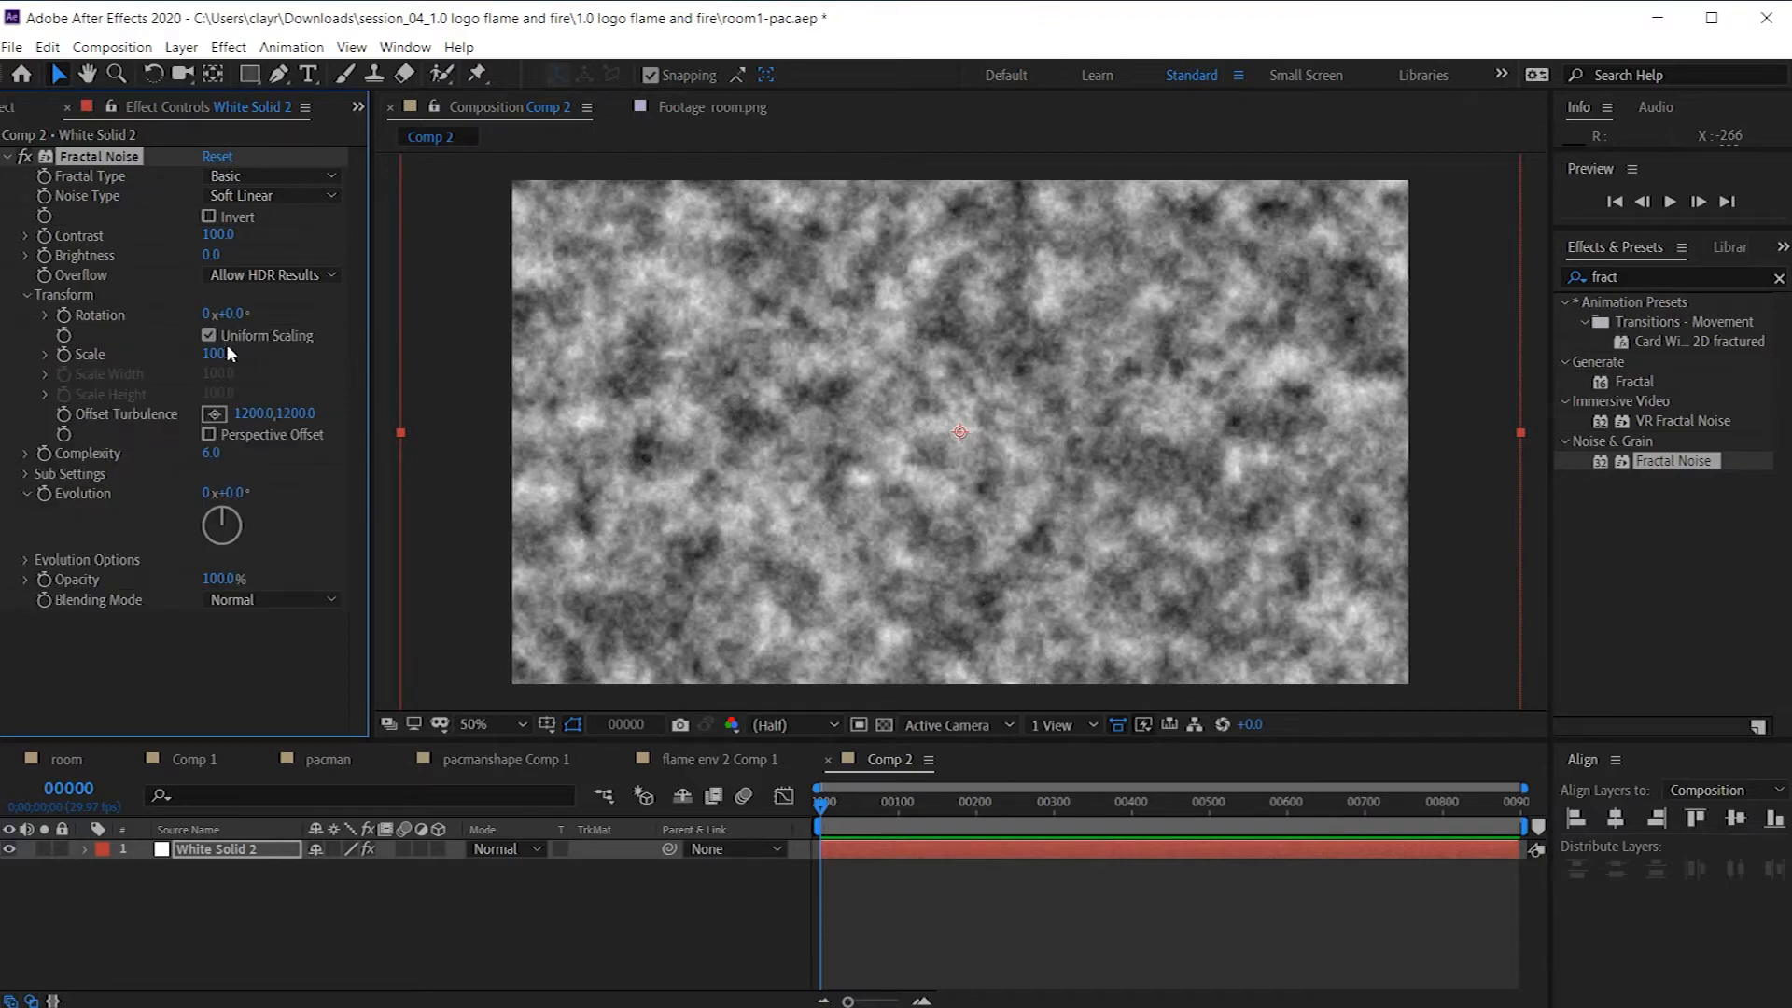
left_click_drag(220, 356, 62, 360)
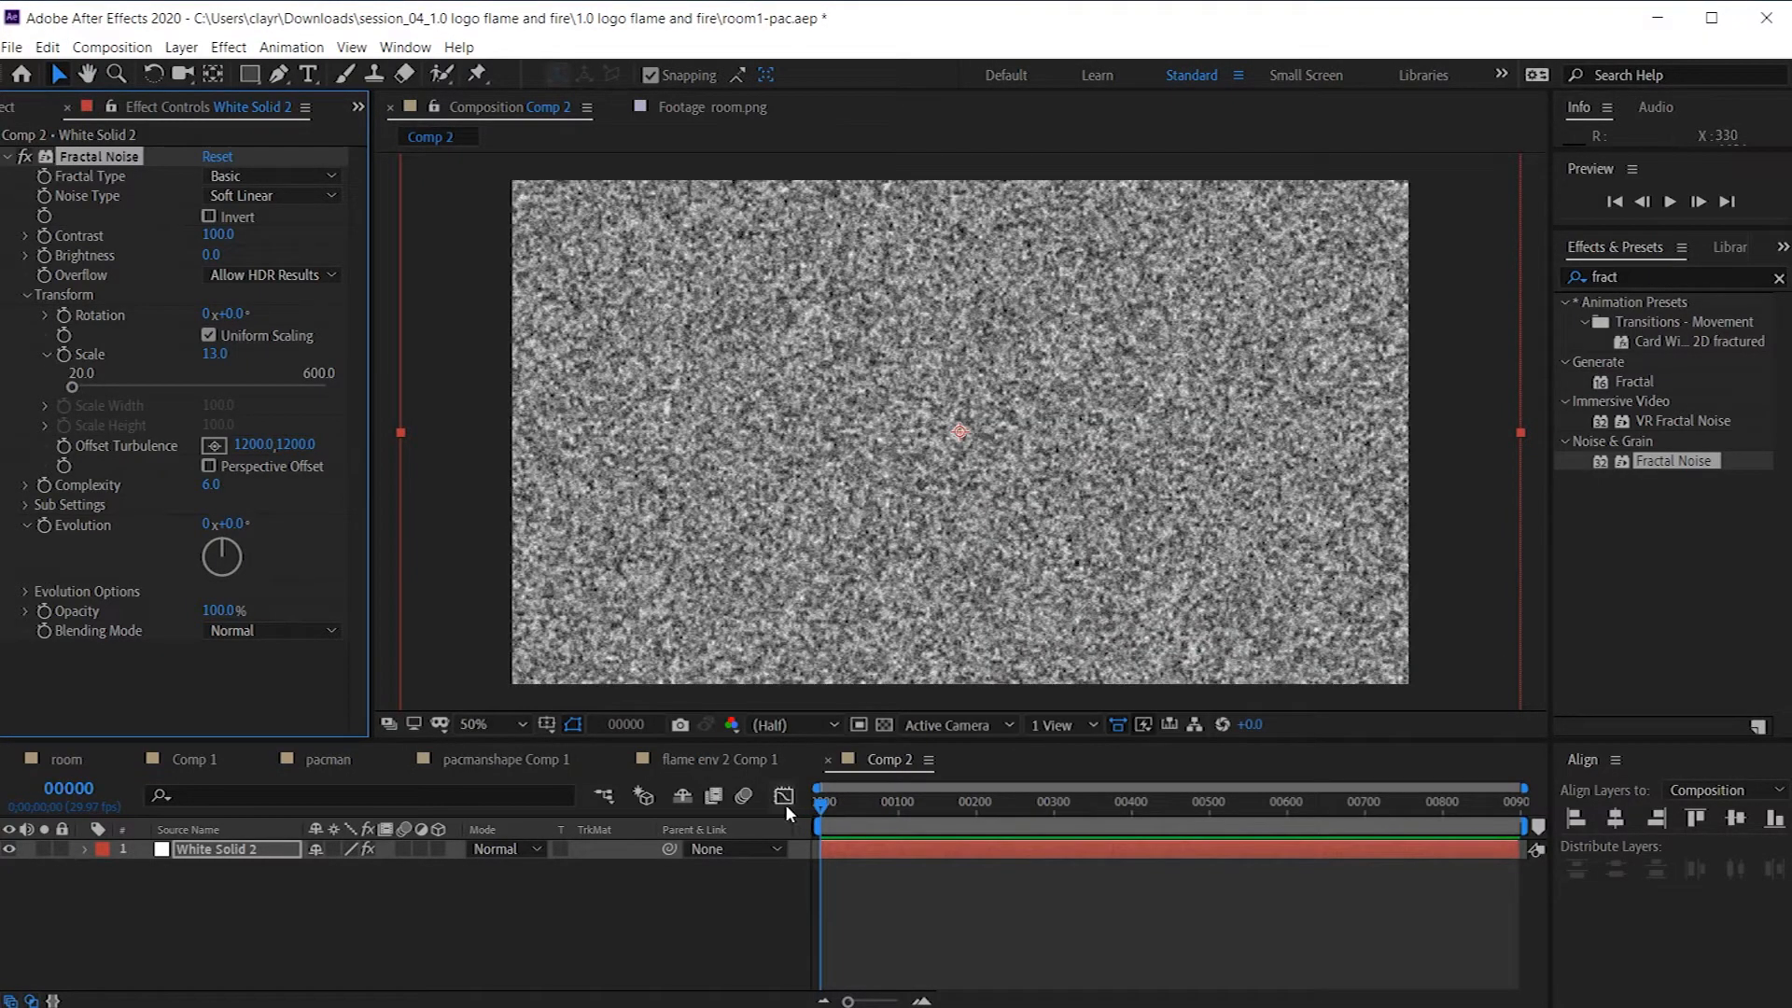
Step: Add the expression time*100; to the Fractal Noise Evolution and preview the noise from frame 0
left_click_drag(819, 808, 841, 808)
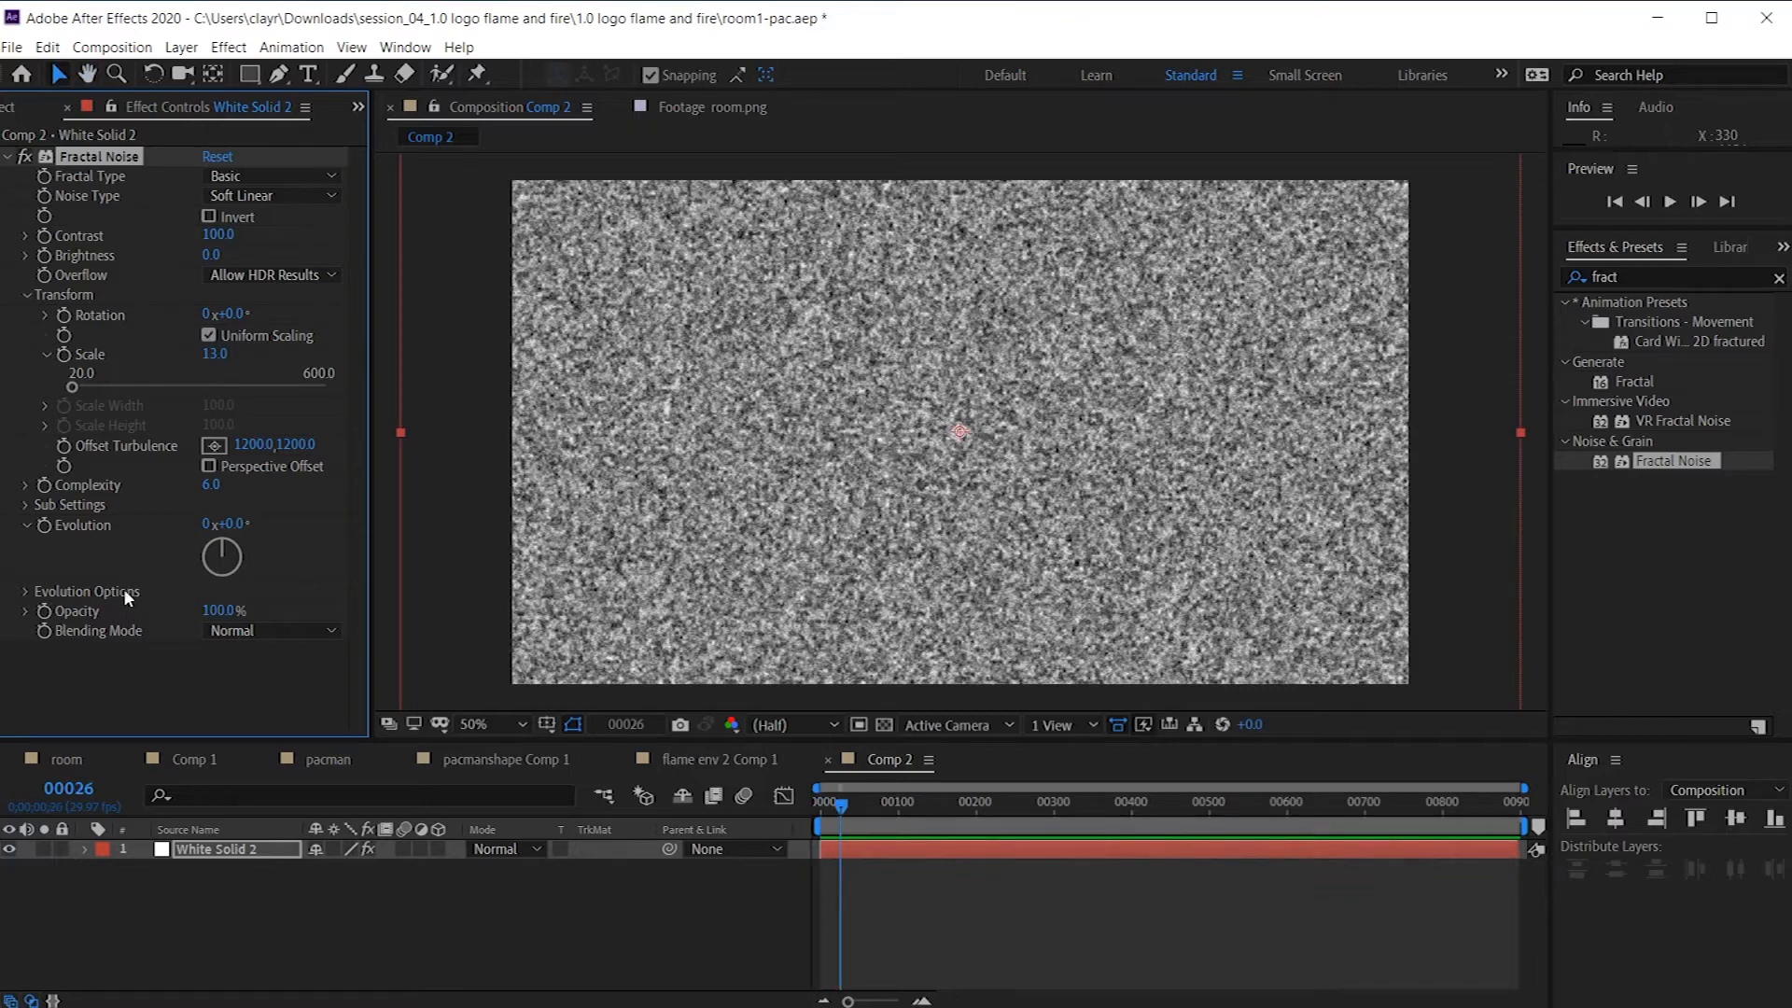
left_click(45, 524, "alt")
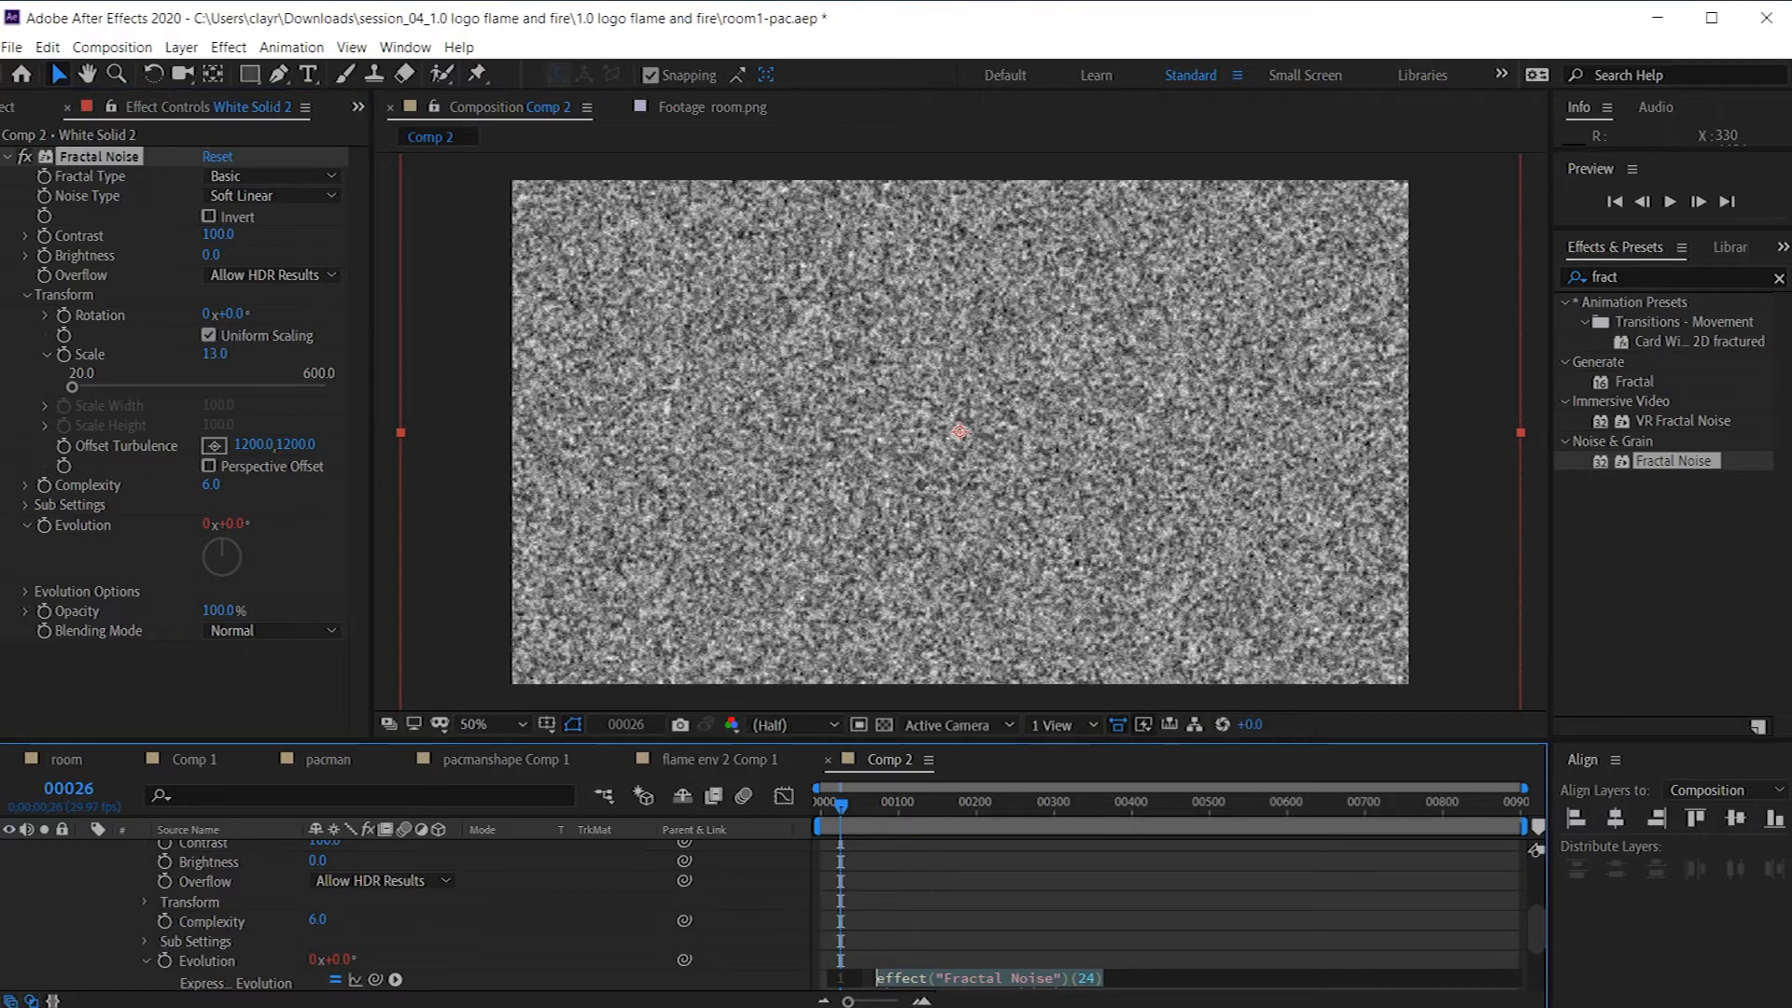
type("tim")
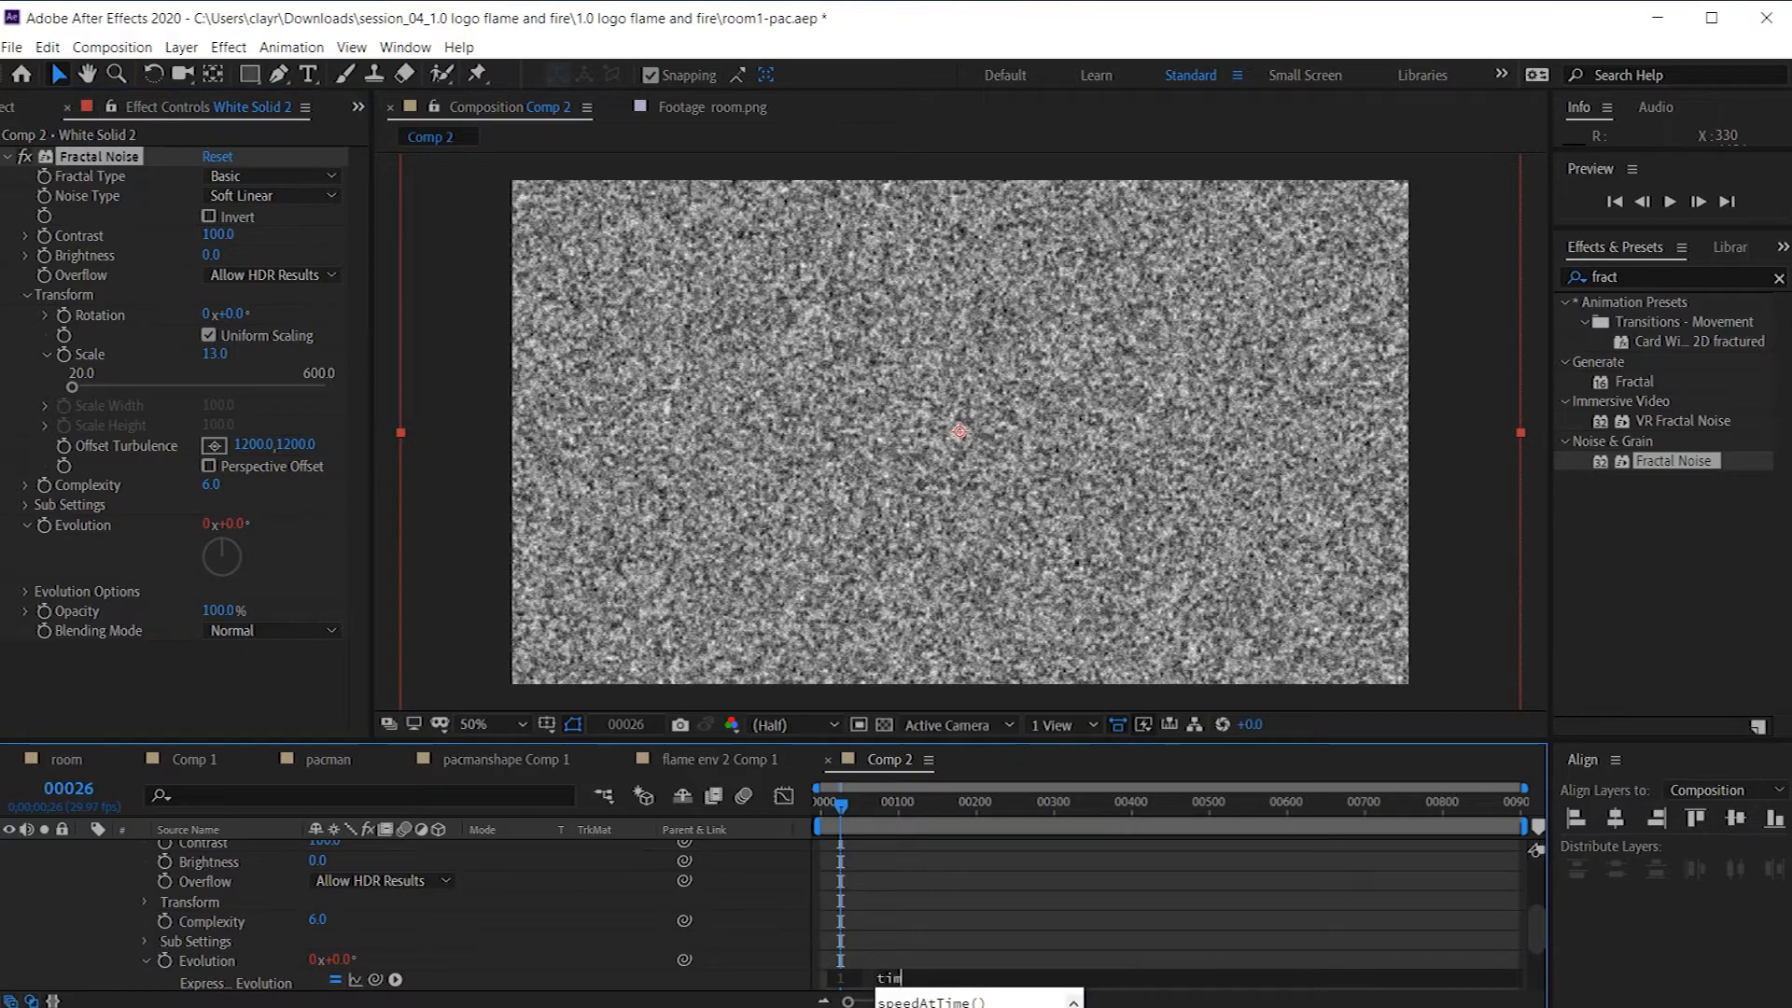
type("e*")
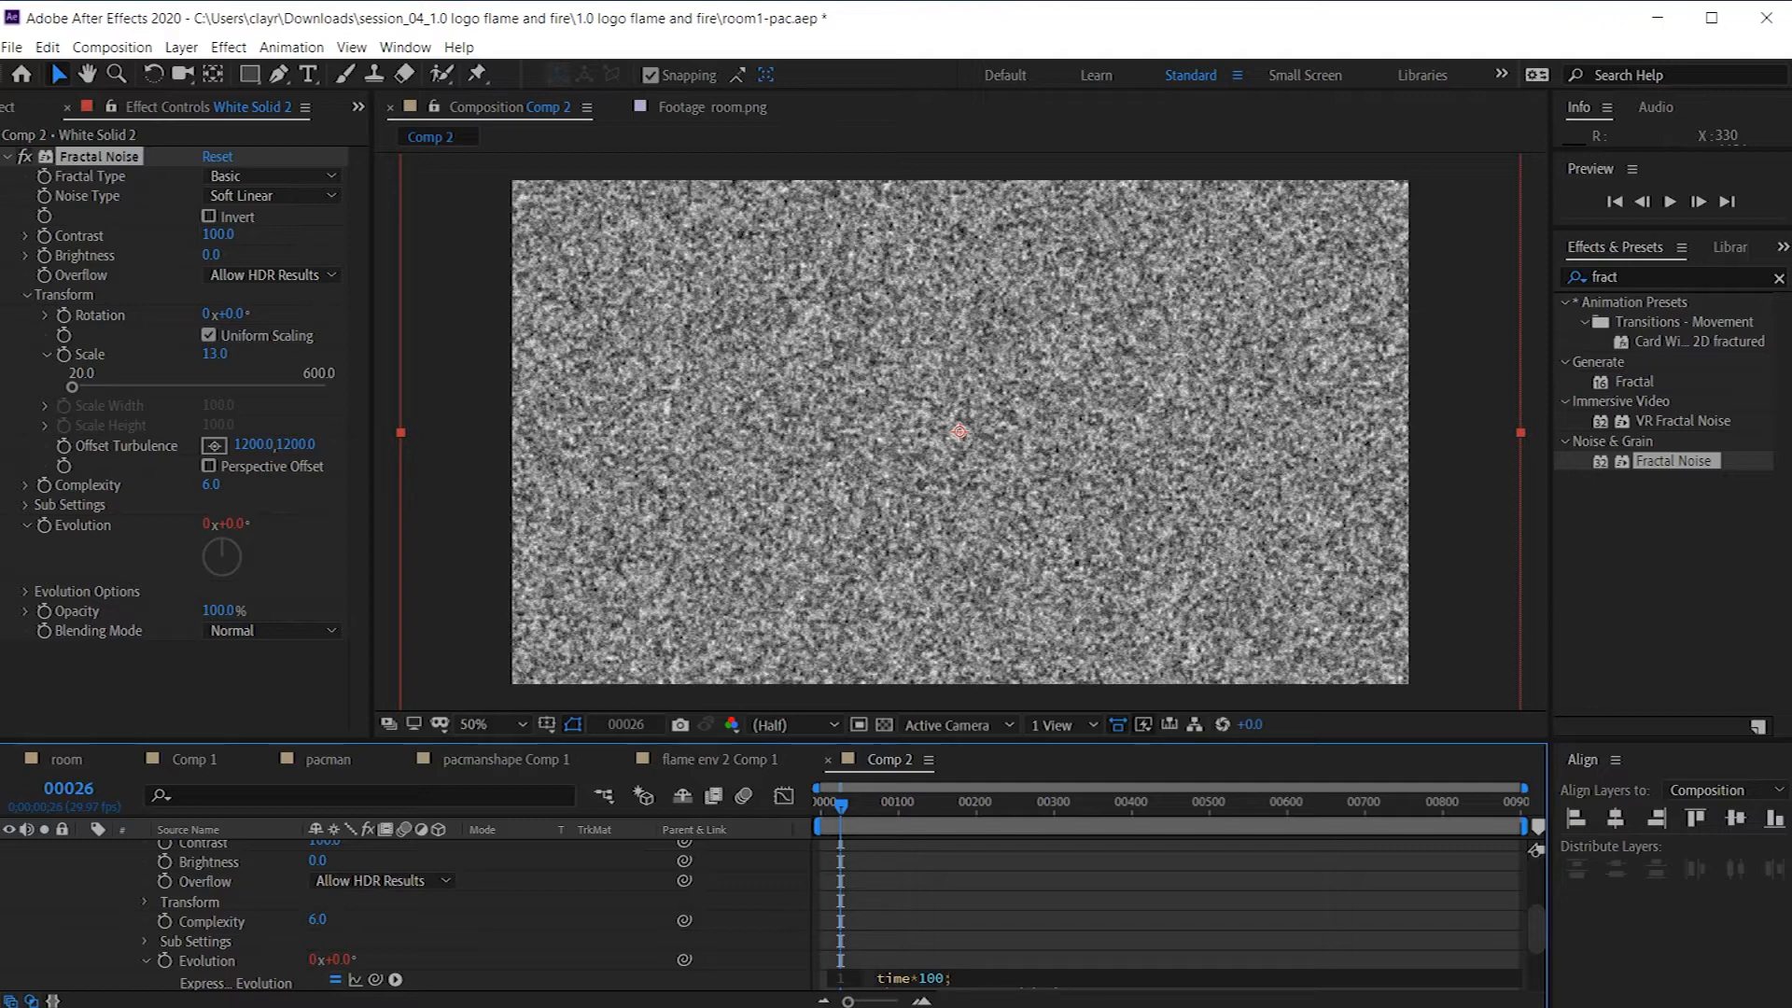
left_click_drag(853, 810, 808, 801)
key("space")
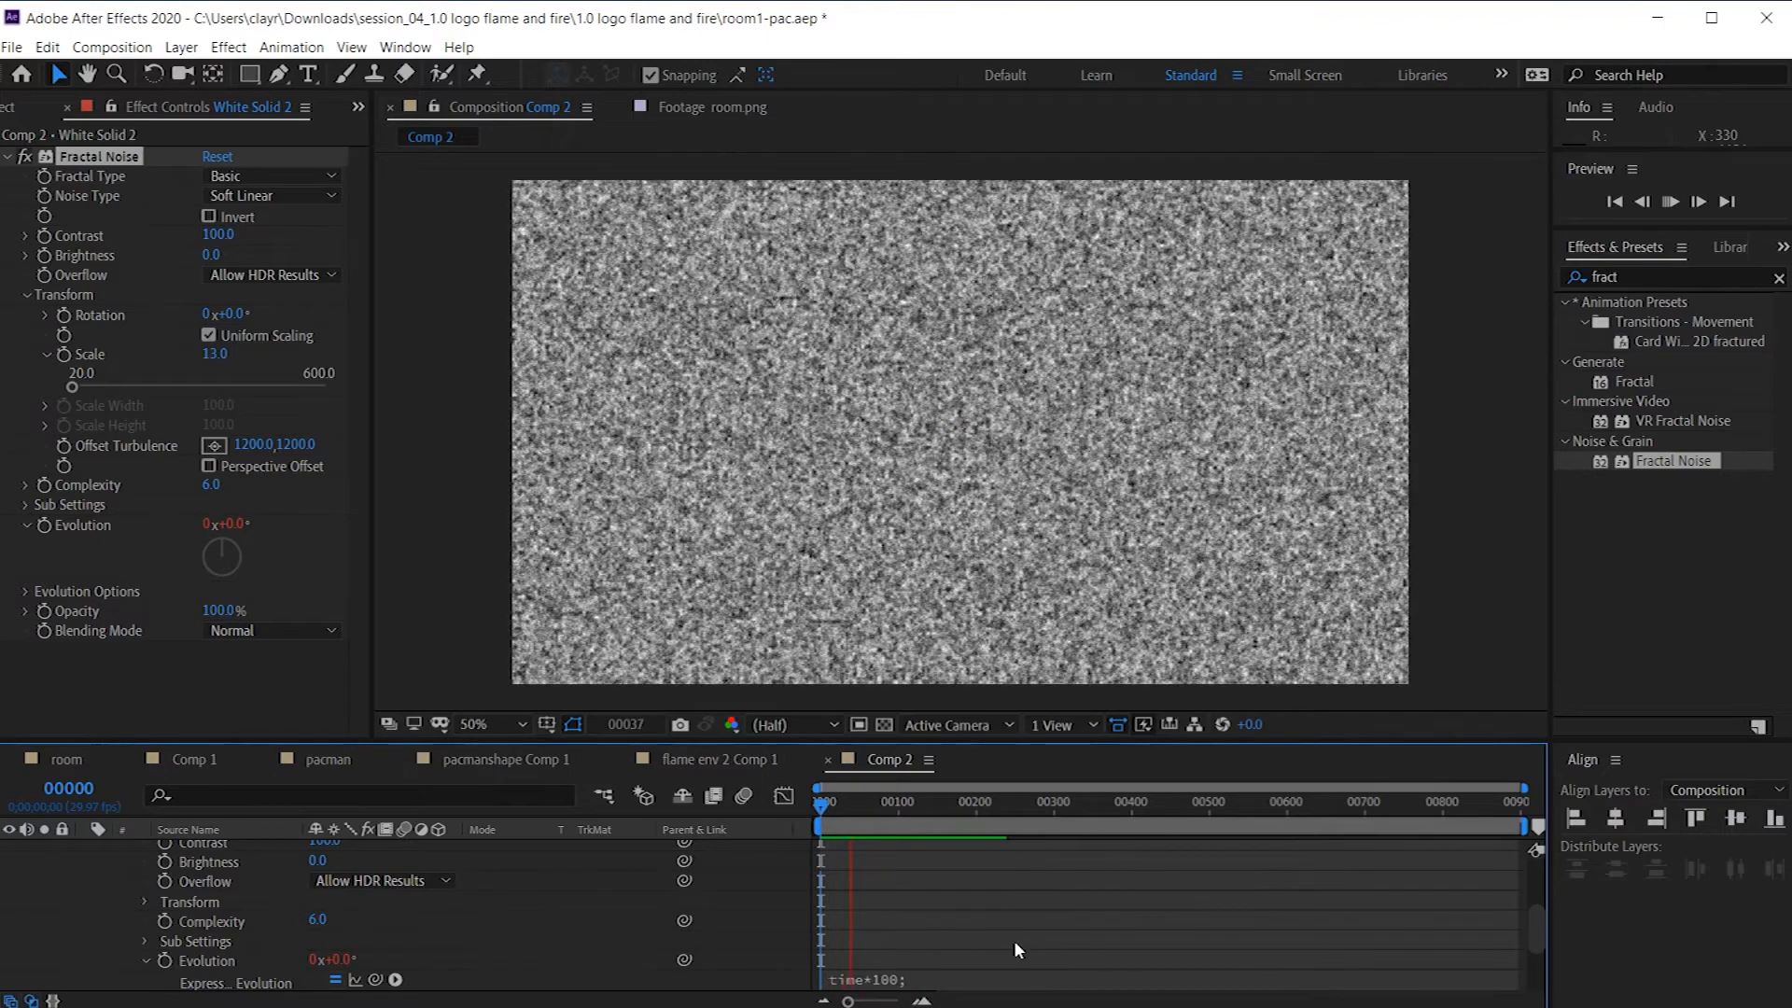
key("space")
Step: Change the Evolution expression to time*1000; and preview the faster noise from frame 0
left_click(919, 982)
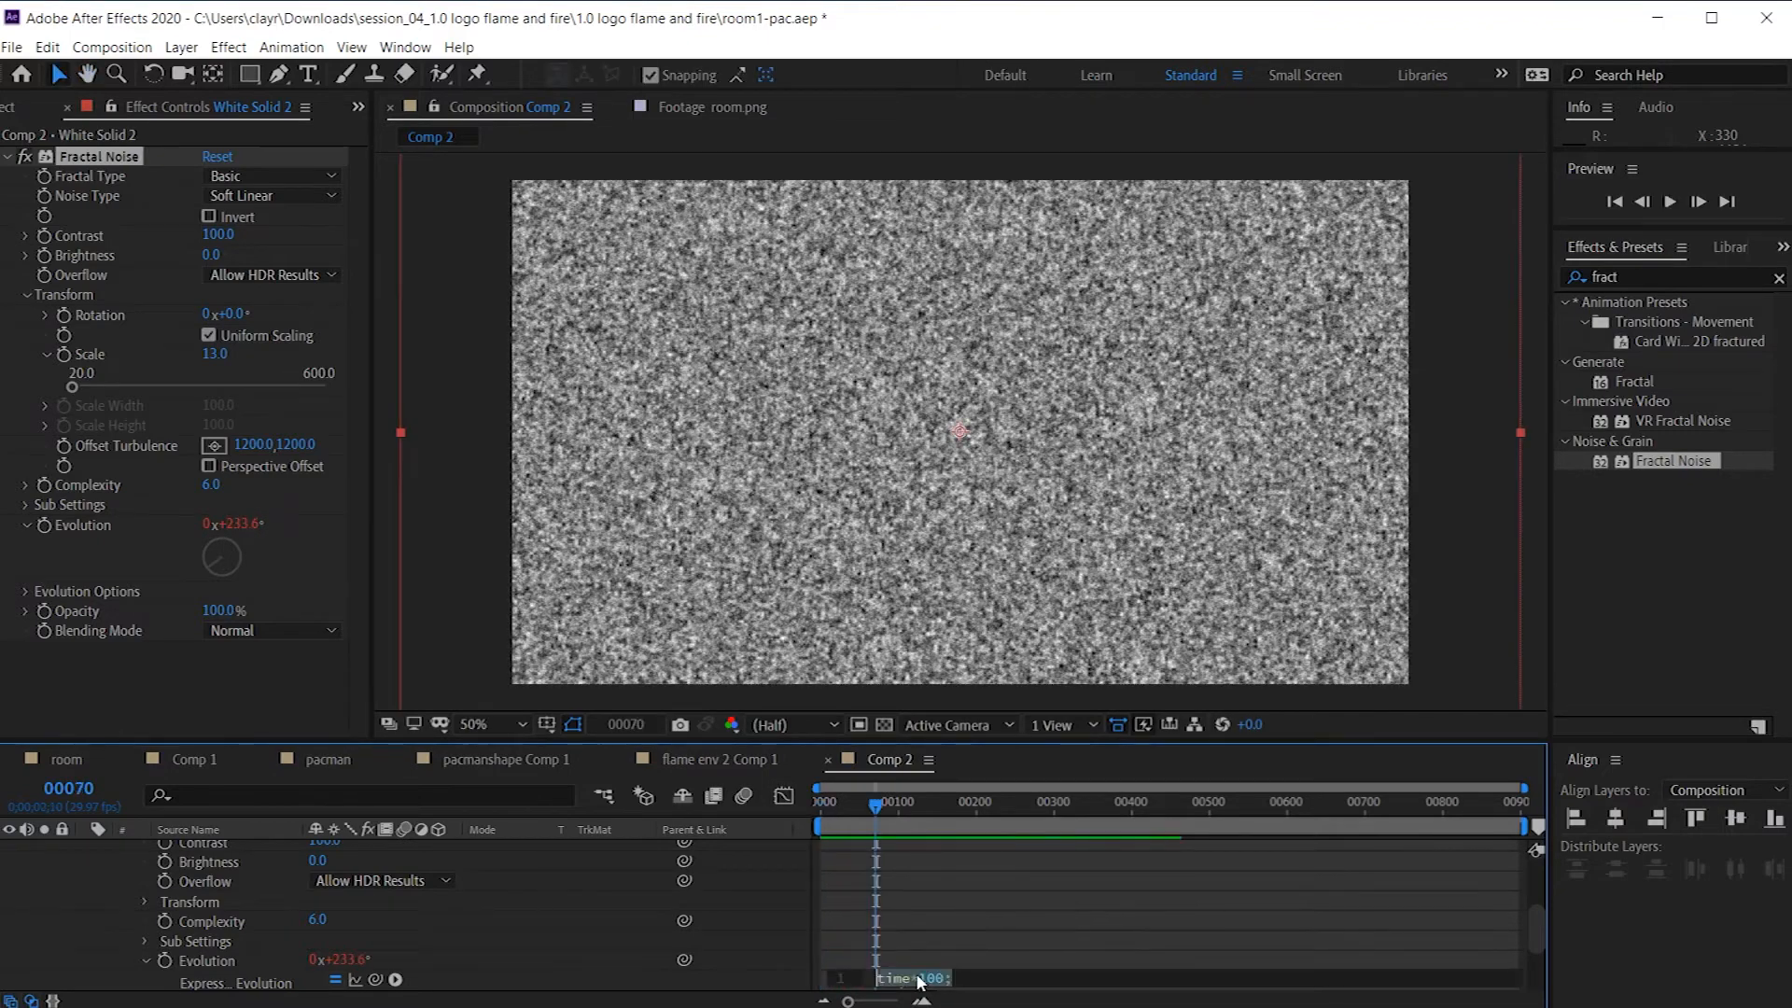
double_click(936, 978)
left_click_drag(896, 804, 732, 792)
key("space")
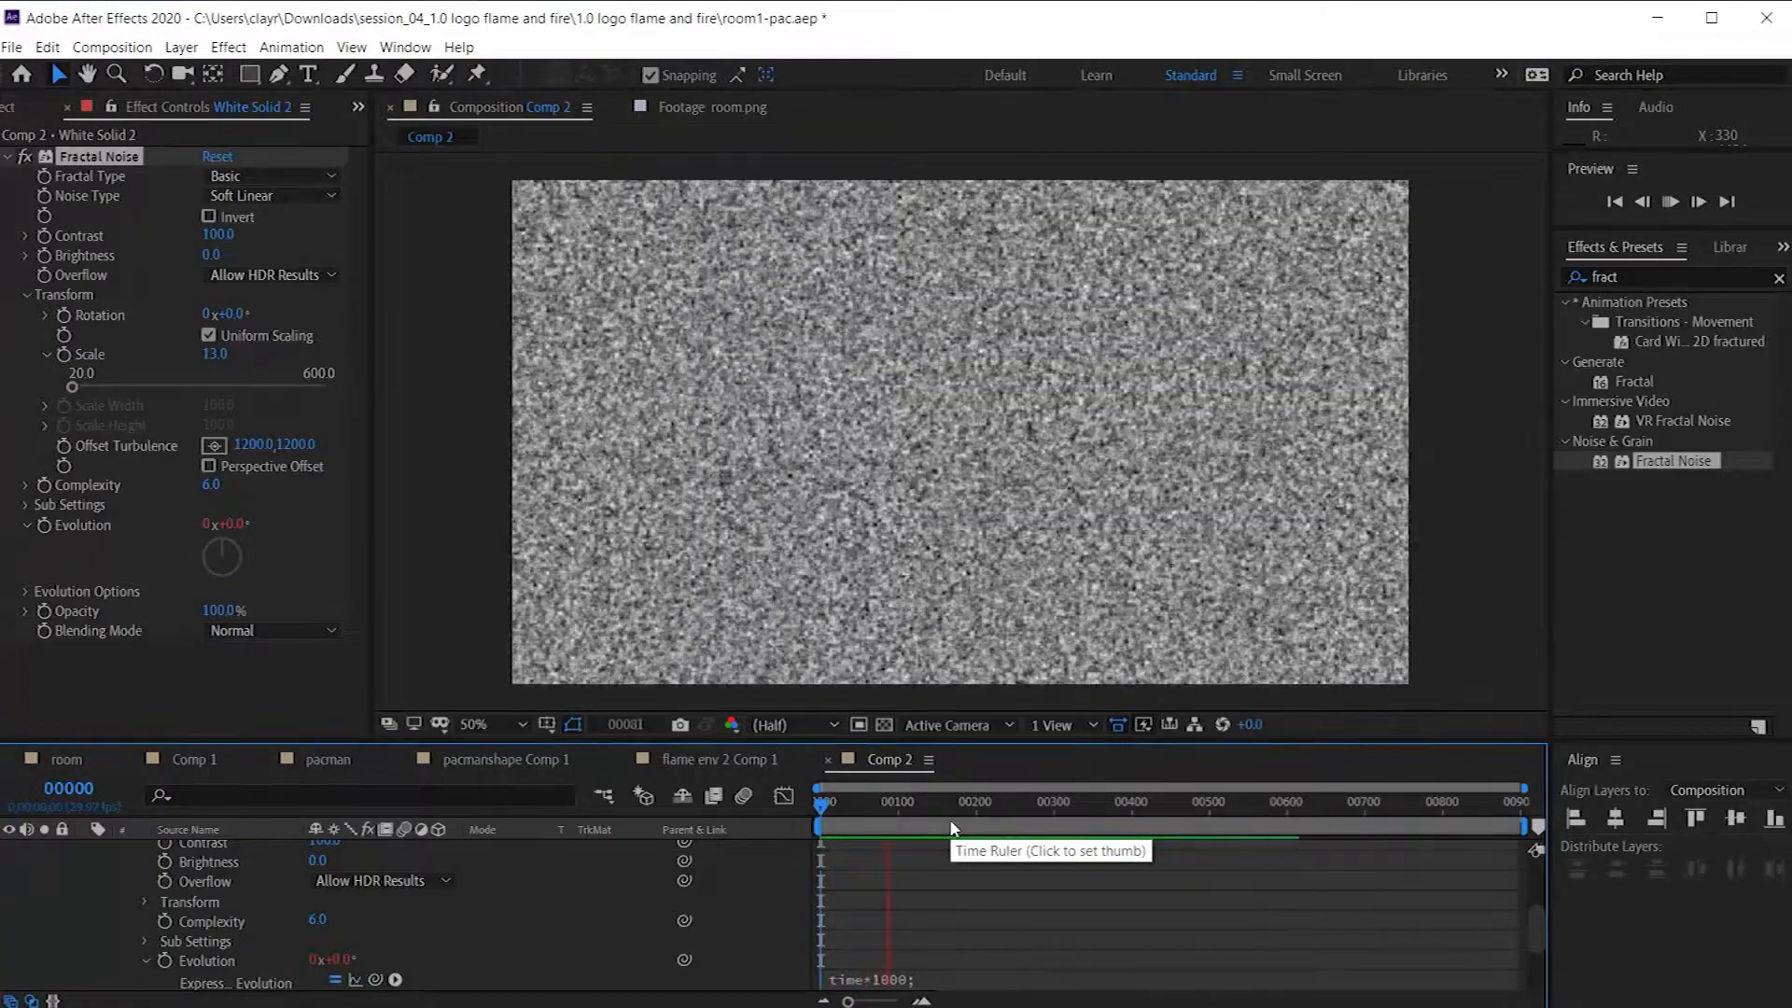
Step: Set the Fractal Noise Contrast to 195 and Brightness to 8, preview the noise, and collapse the effect's settings
key("space")
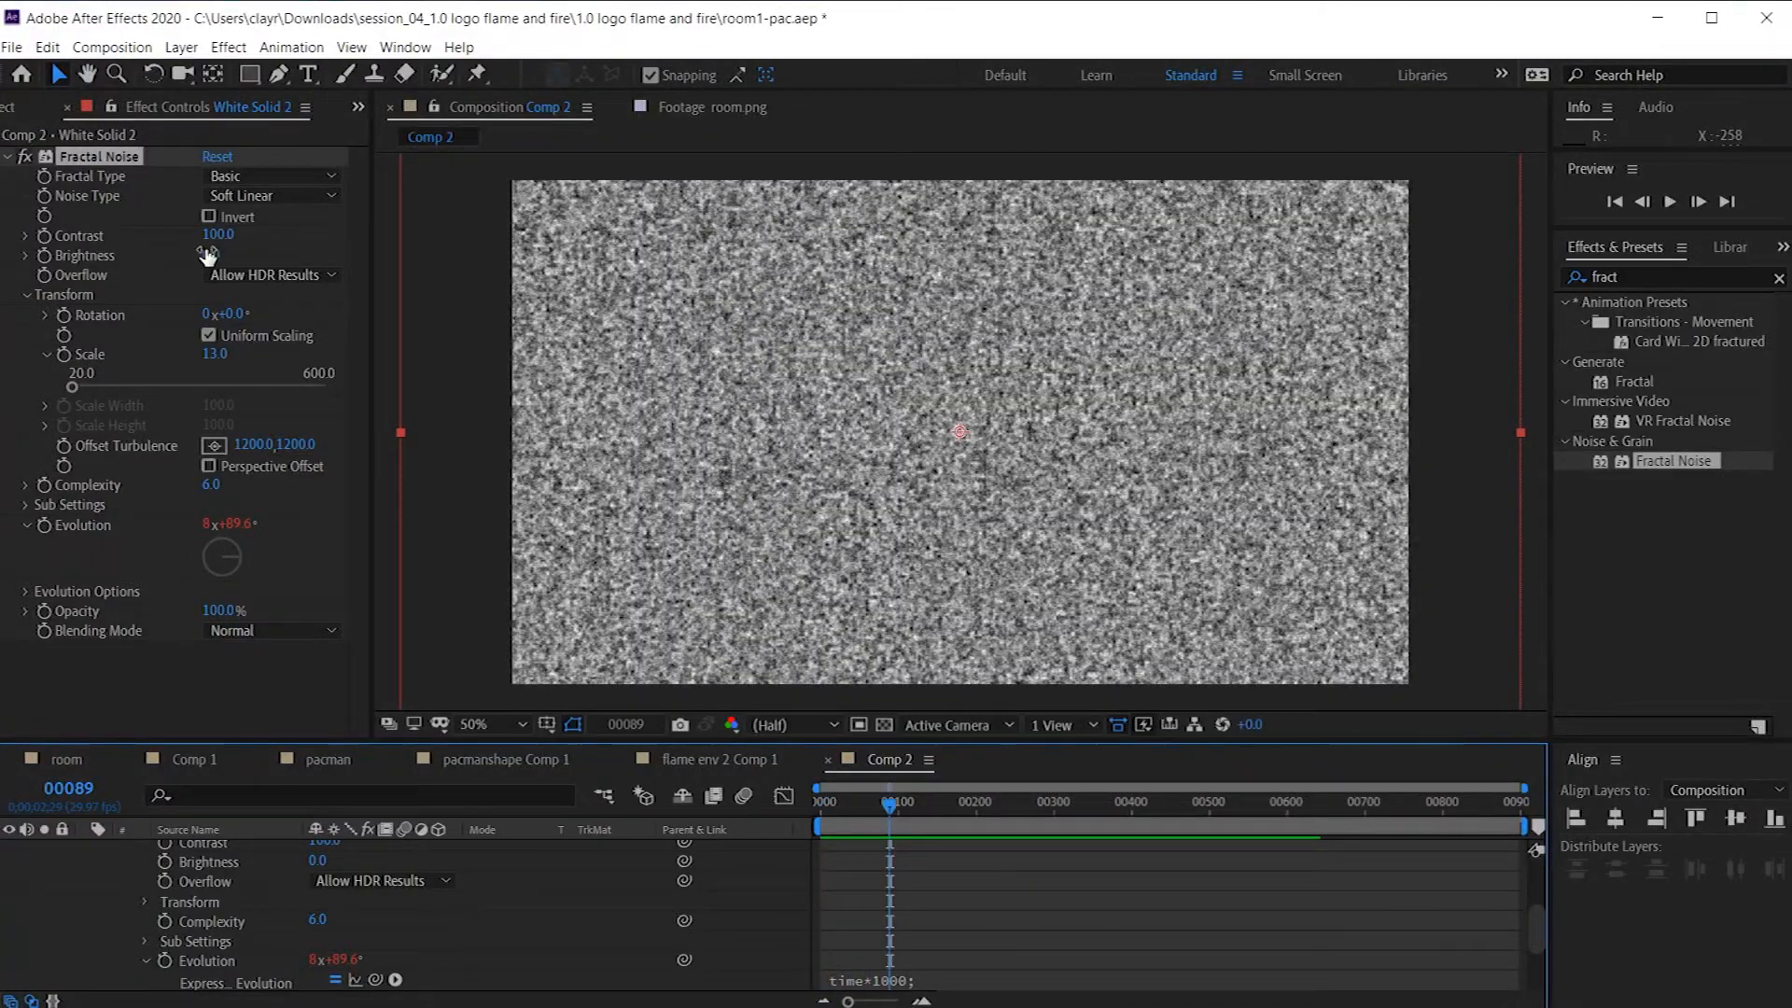
left_click_drag(207, 255, 305, 236)
key("space")
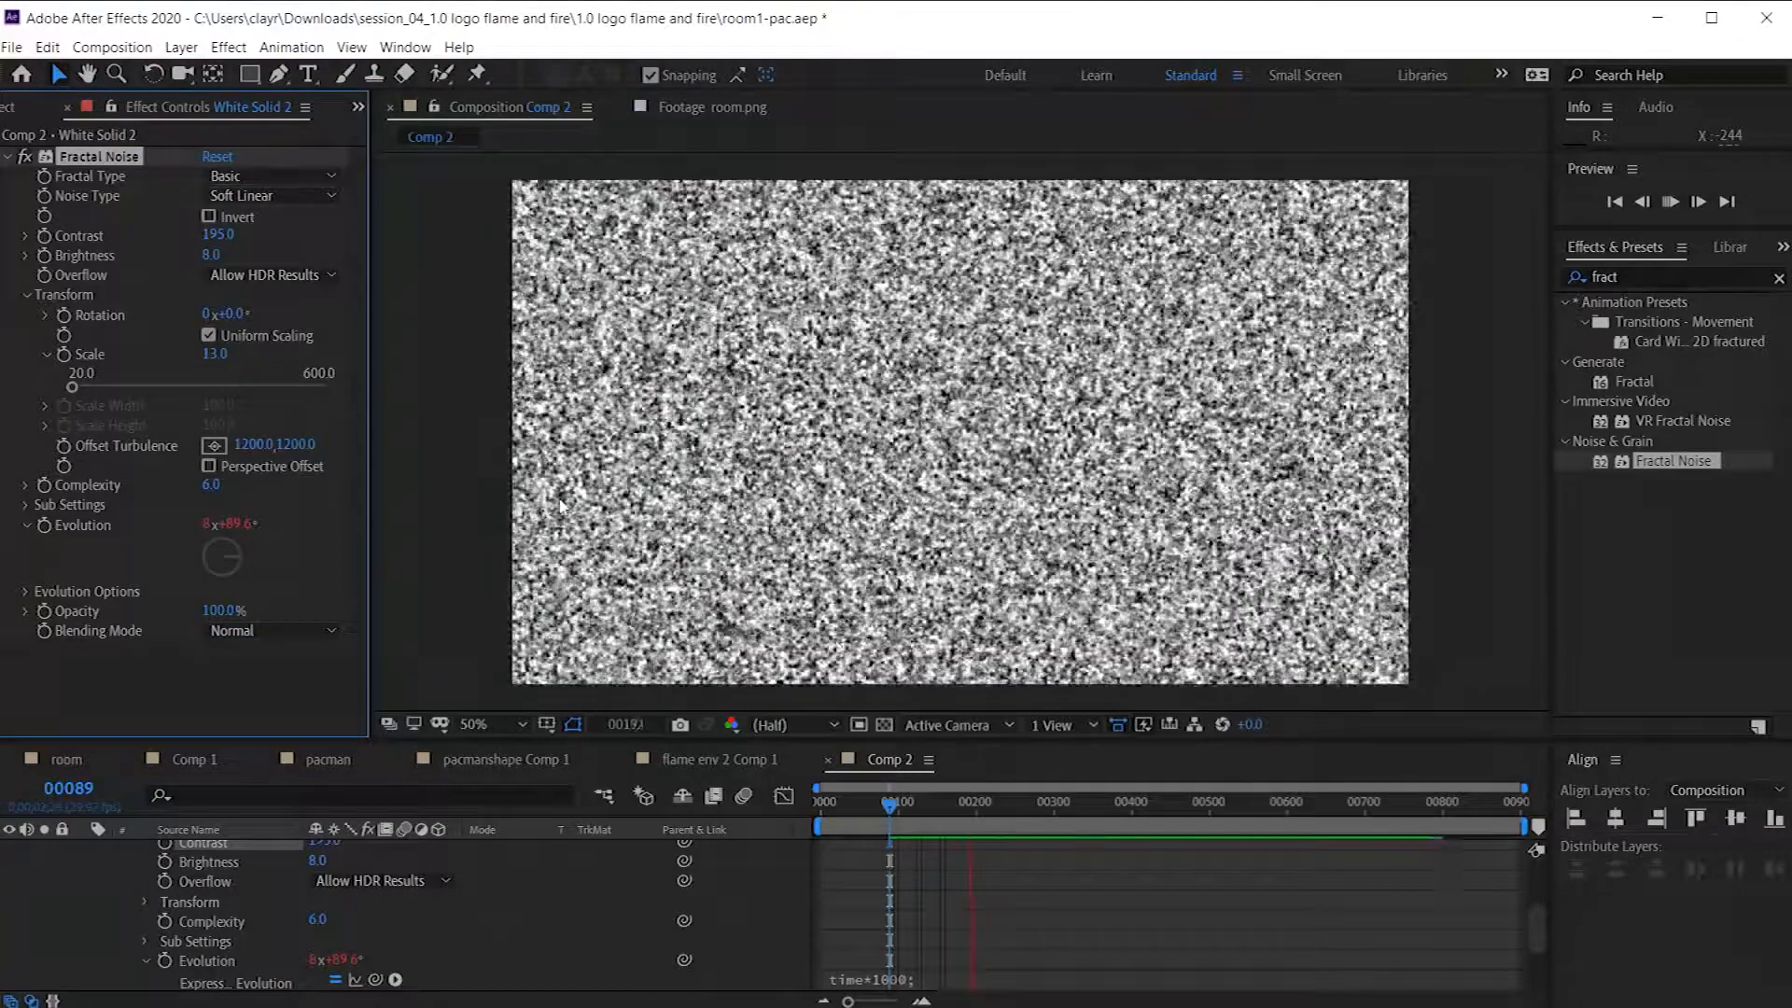
key("space")
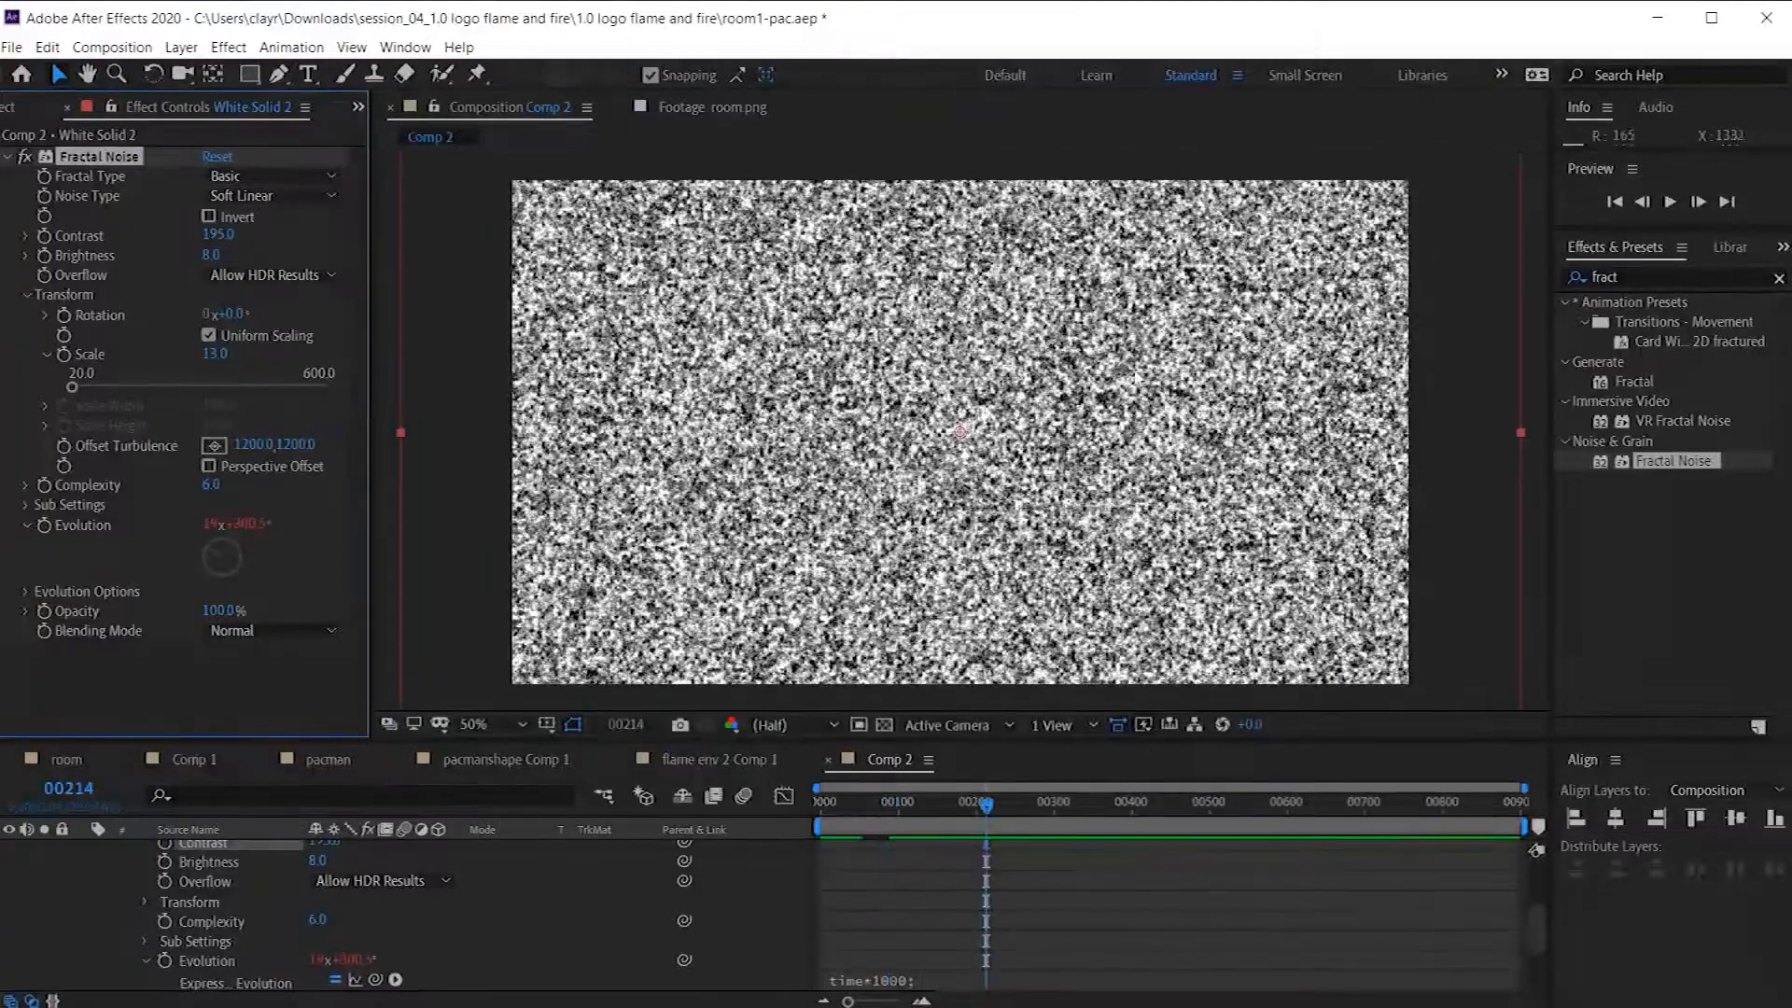
left_click(11, 157)
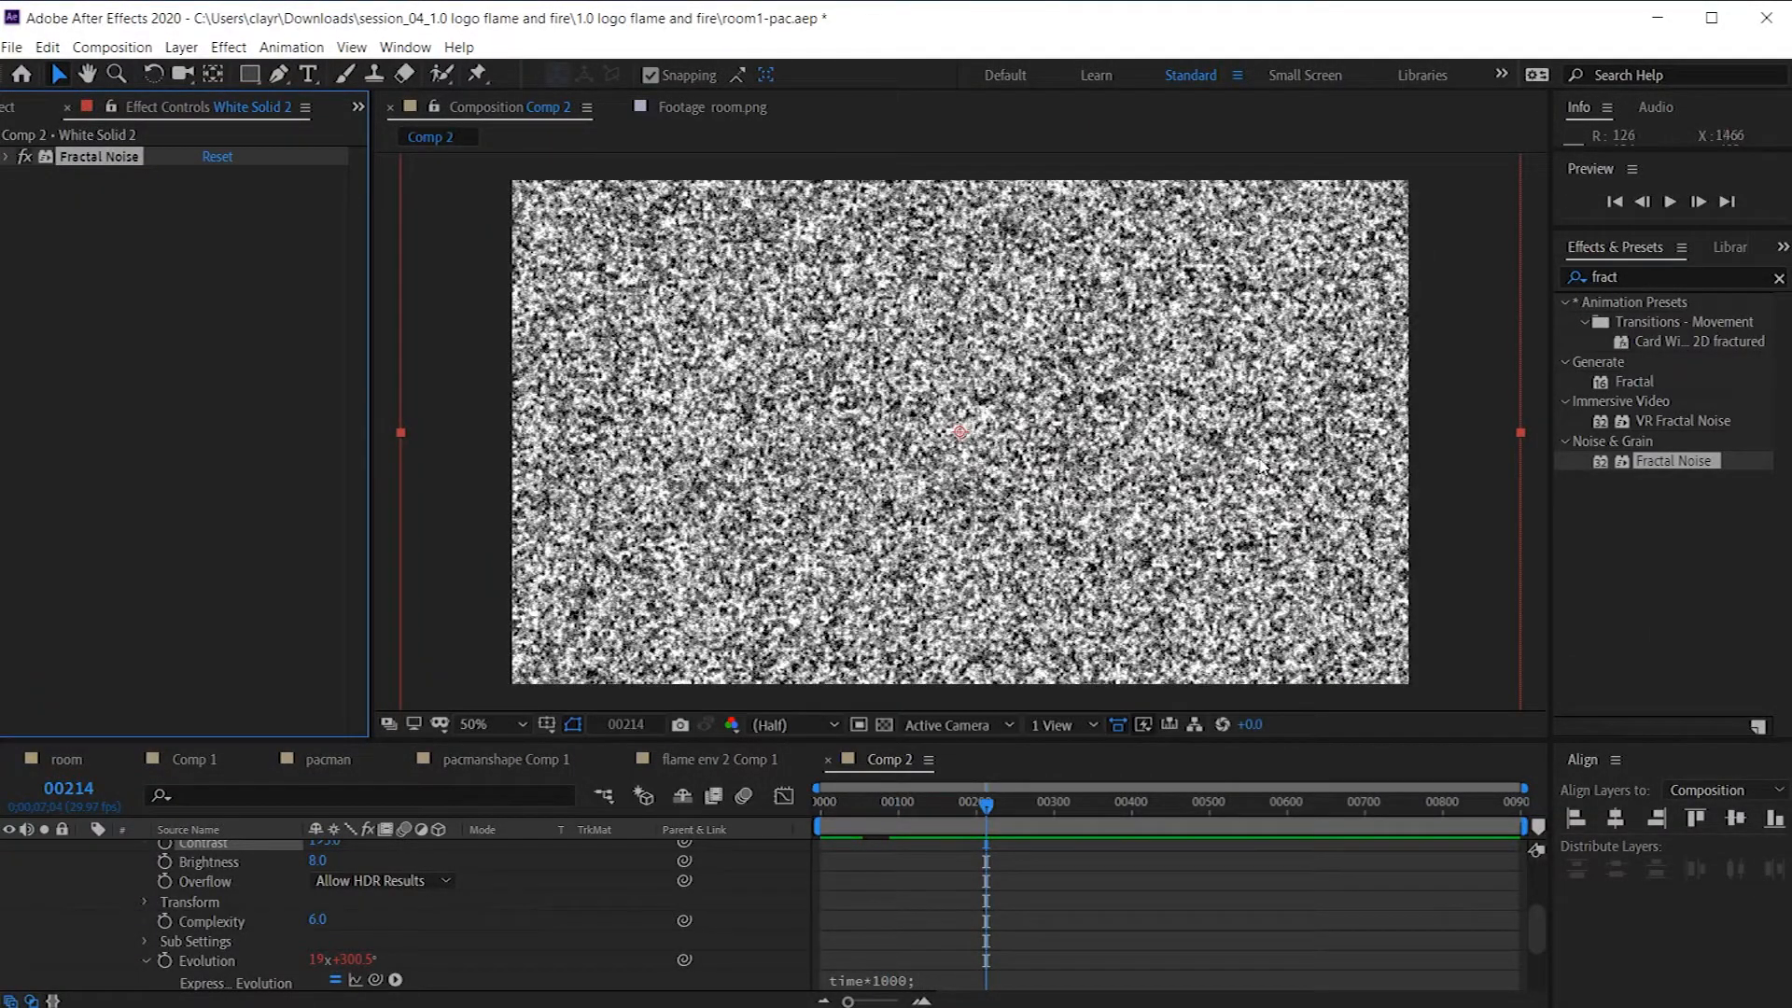
Step: Find the Stylize Mosaic effect and apply it to the white solid layer
left_click(1664, 282)
left_click(1603, 274)
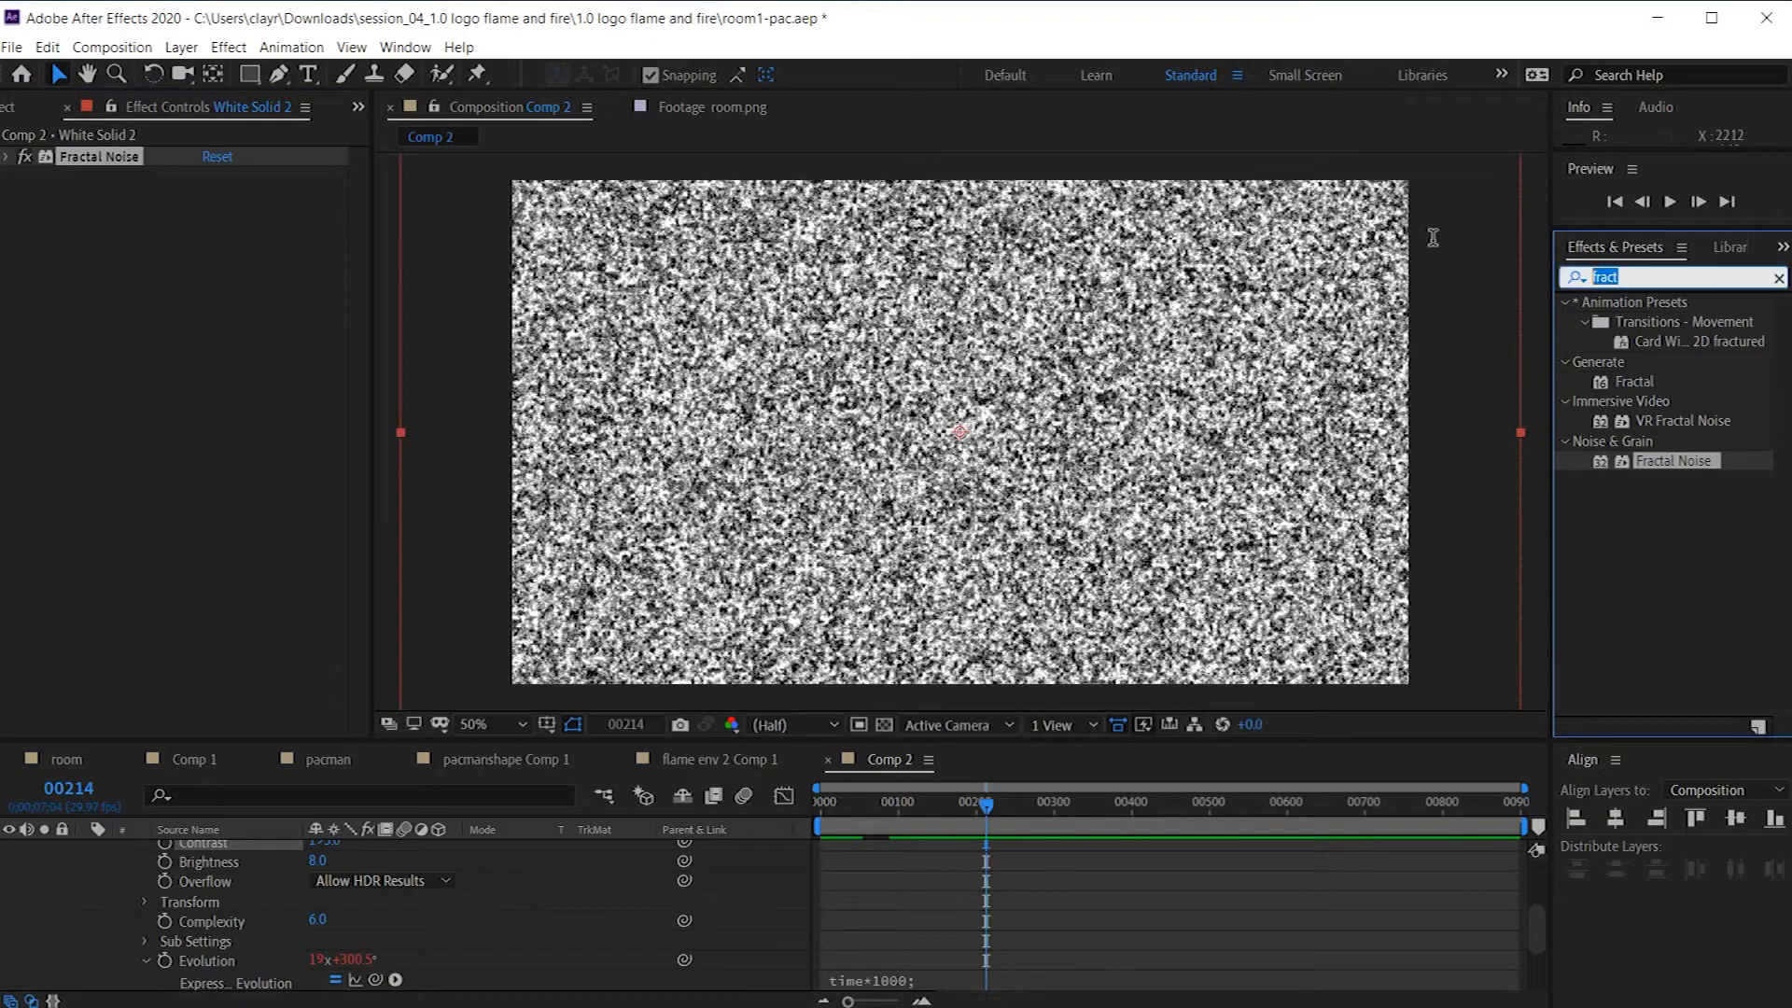
type("mos")
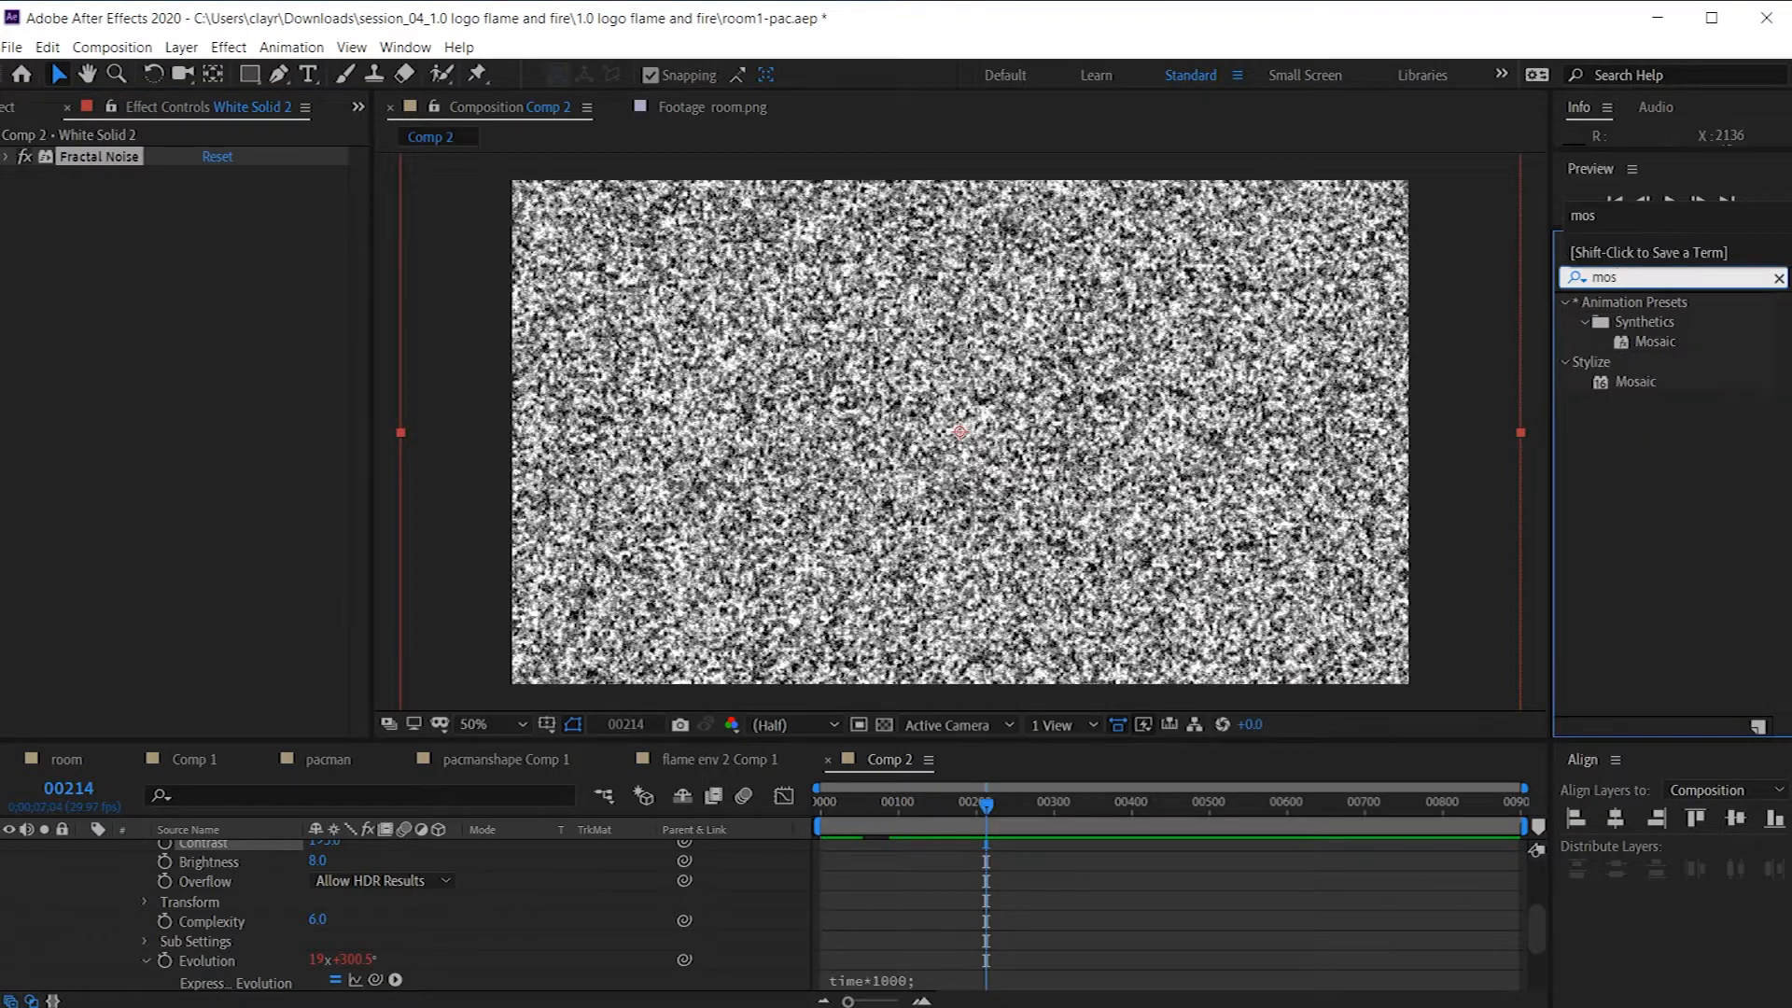
left_click(1625, 345)
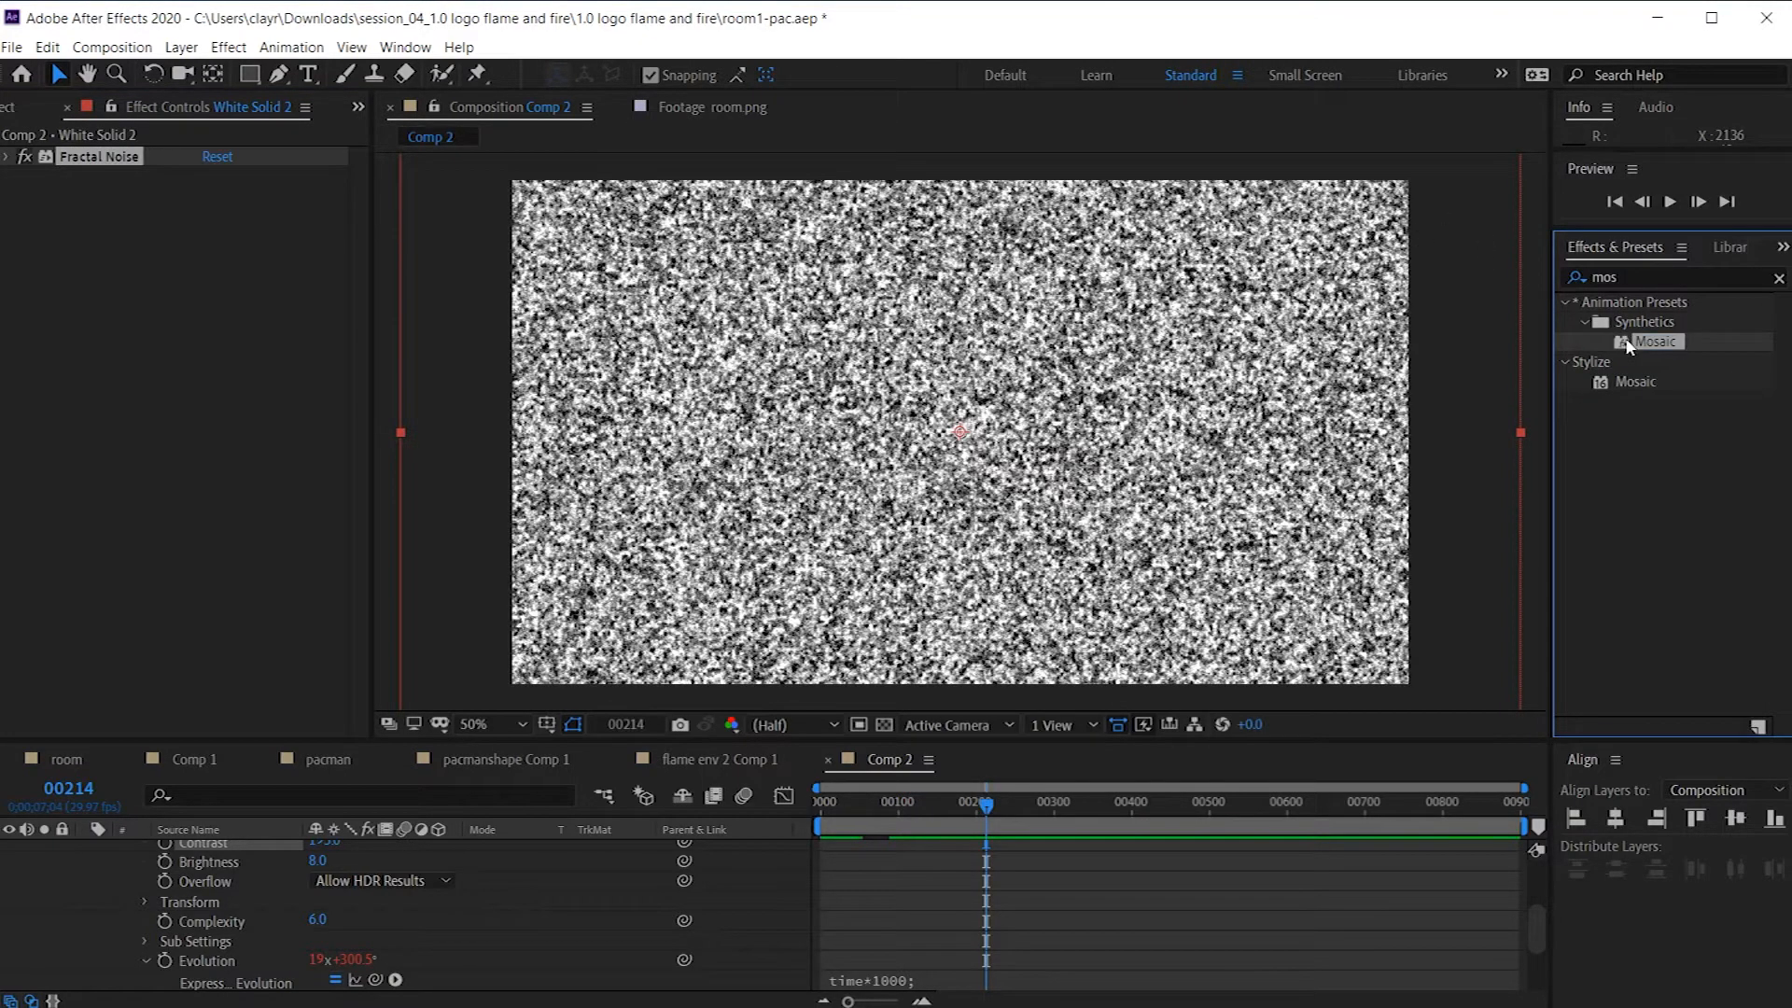
left_click(1605, 390)
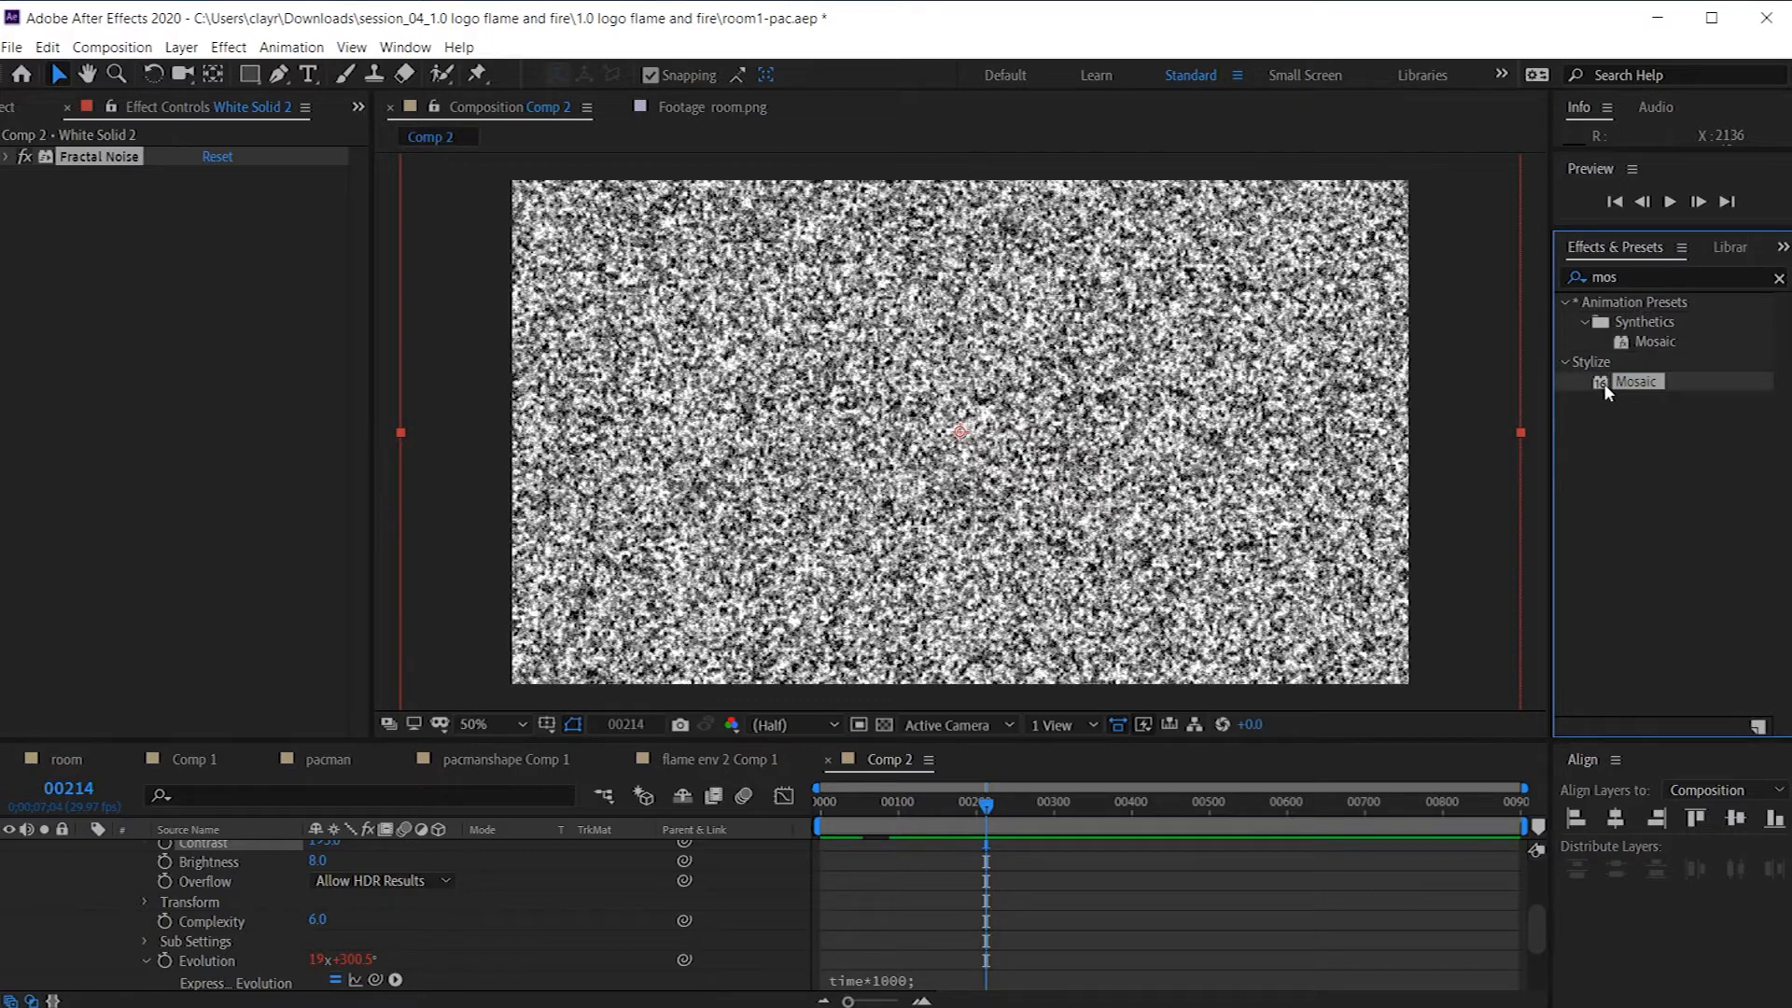
left_click_drag(1604, 382, 997, 592)
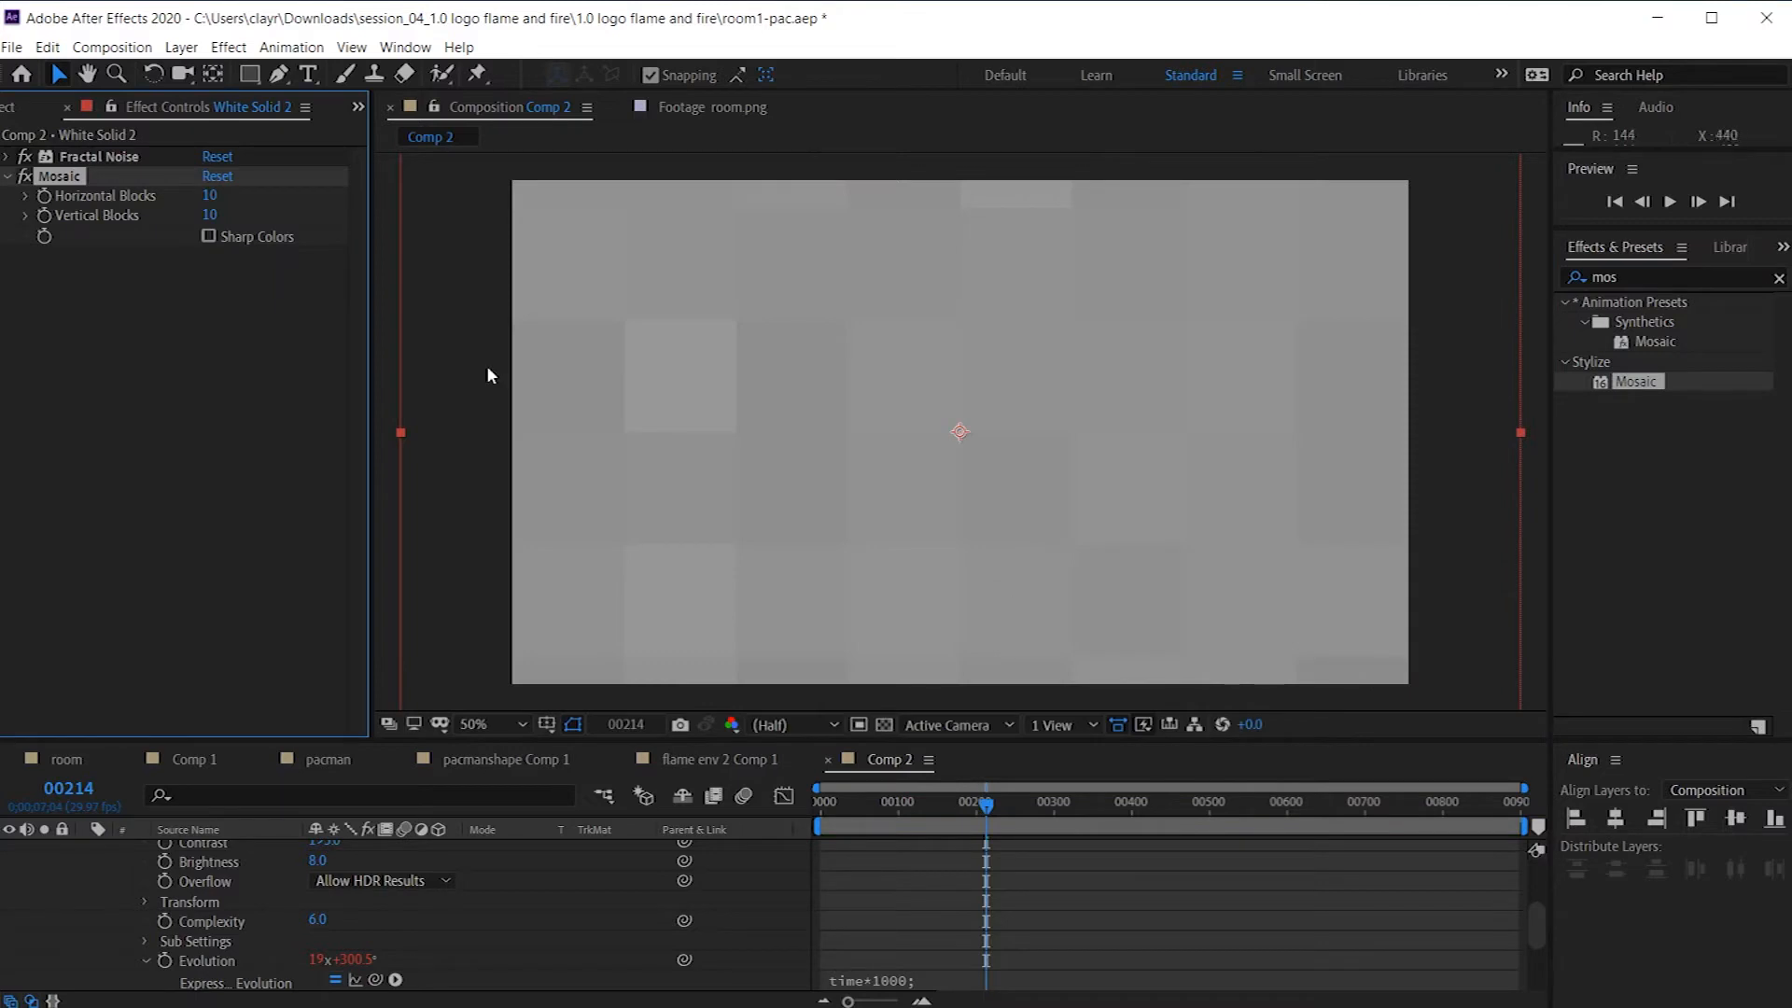
Step: Set the Mosaic effect's Horizontal Blocks and Vertical Blocks to 200 and preview the pixelated noise
left_click(207, 196)
type("200")
key("Tab")
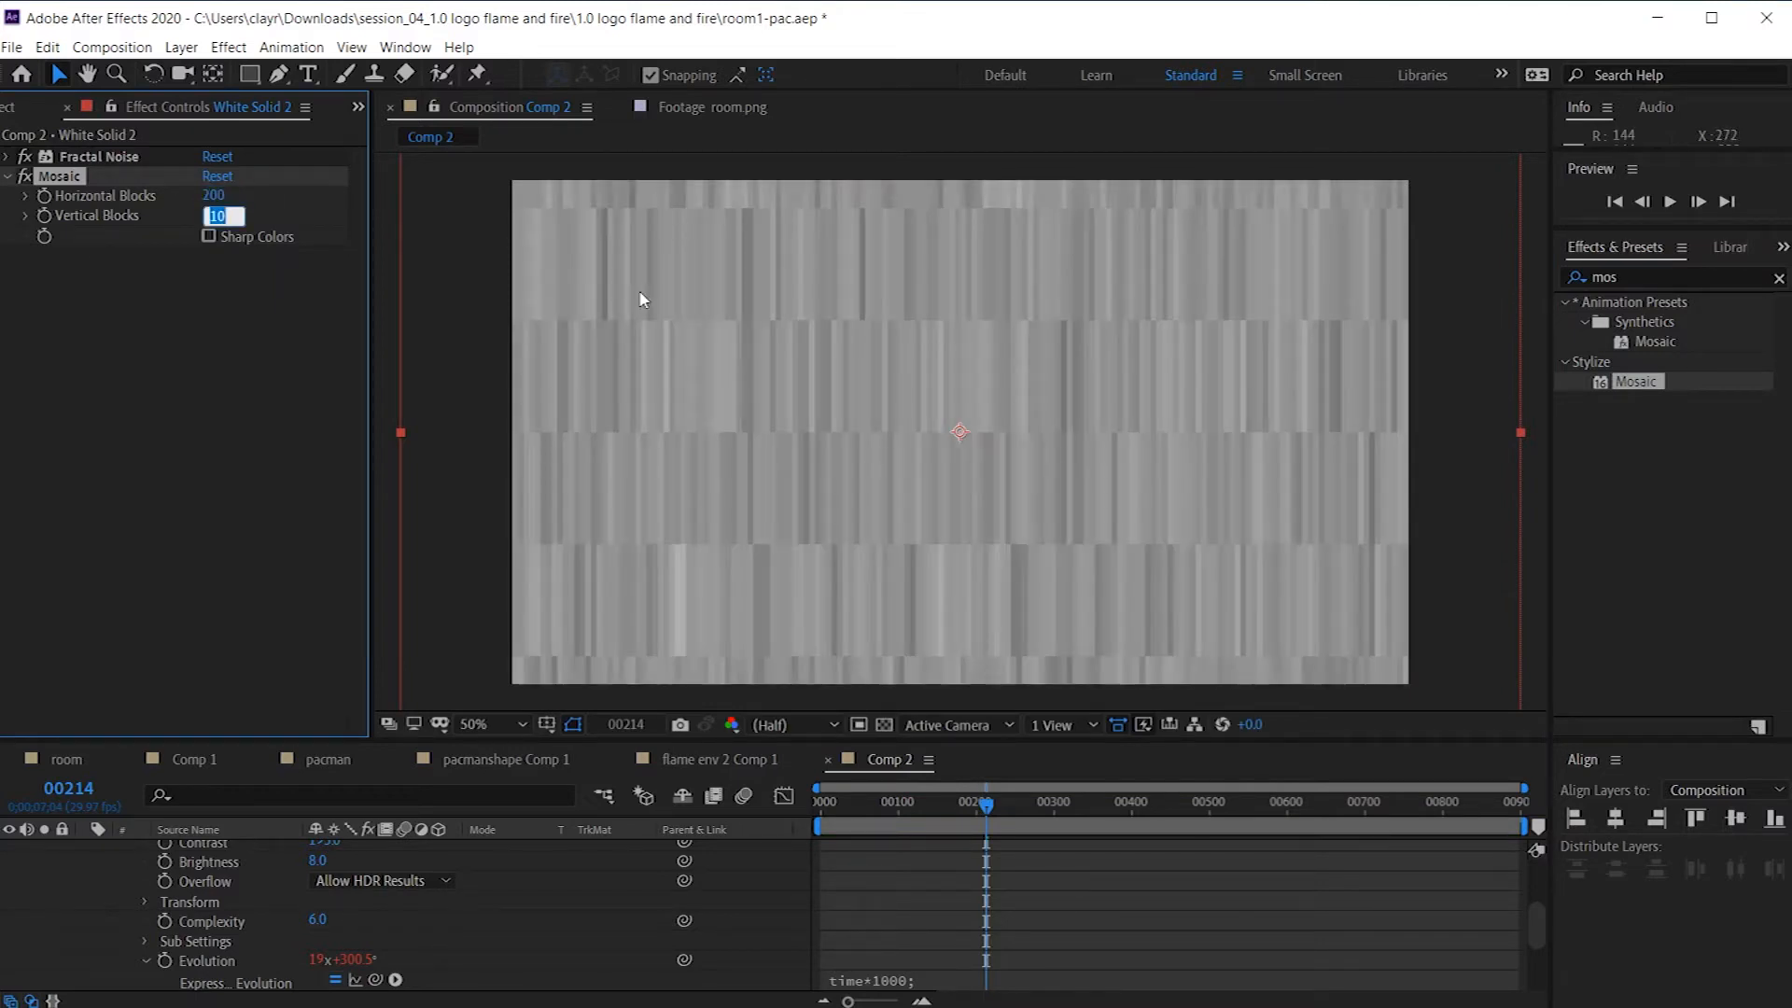
type("200")
key("Return")
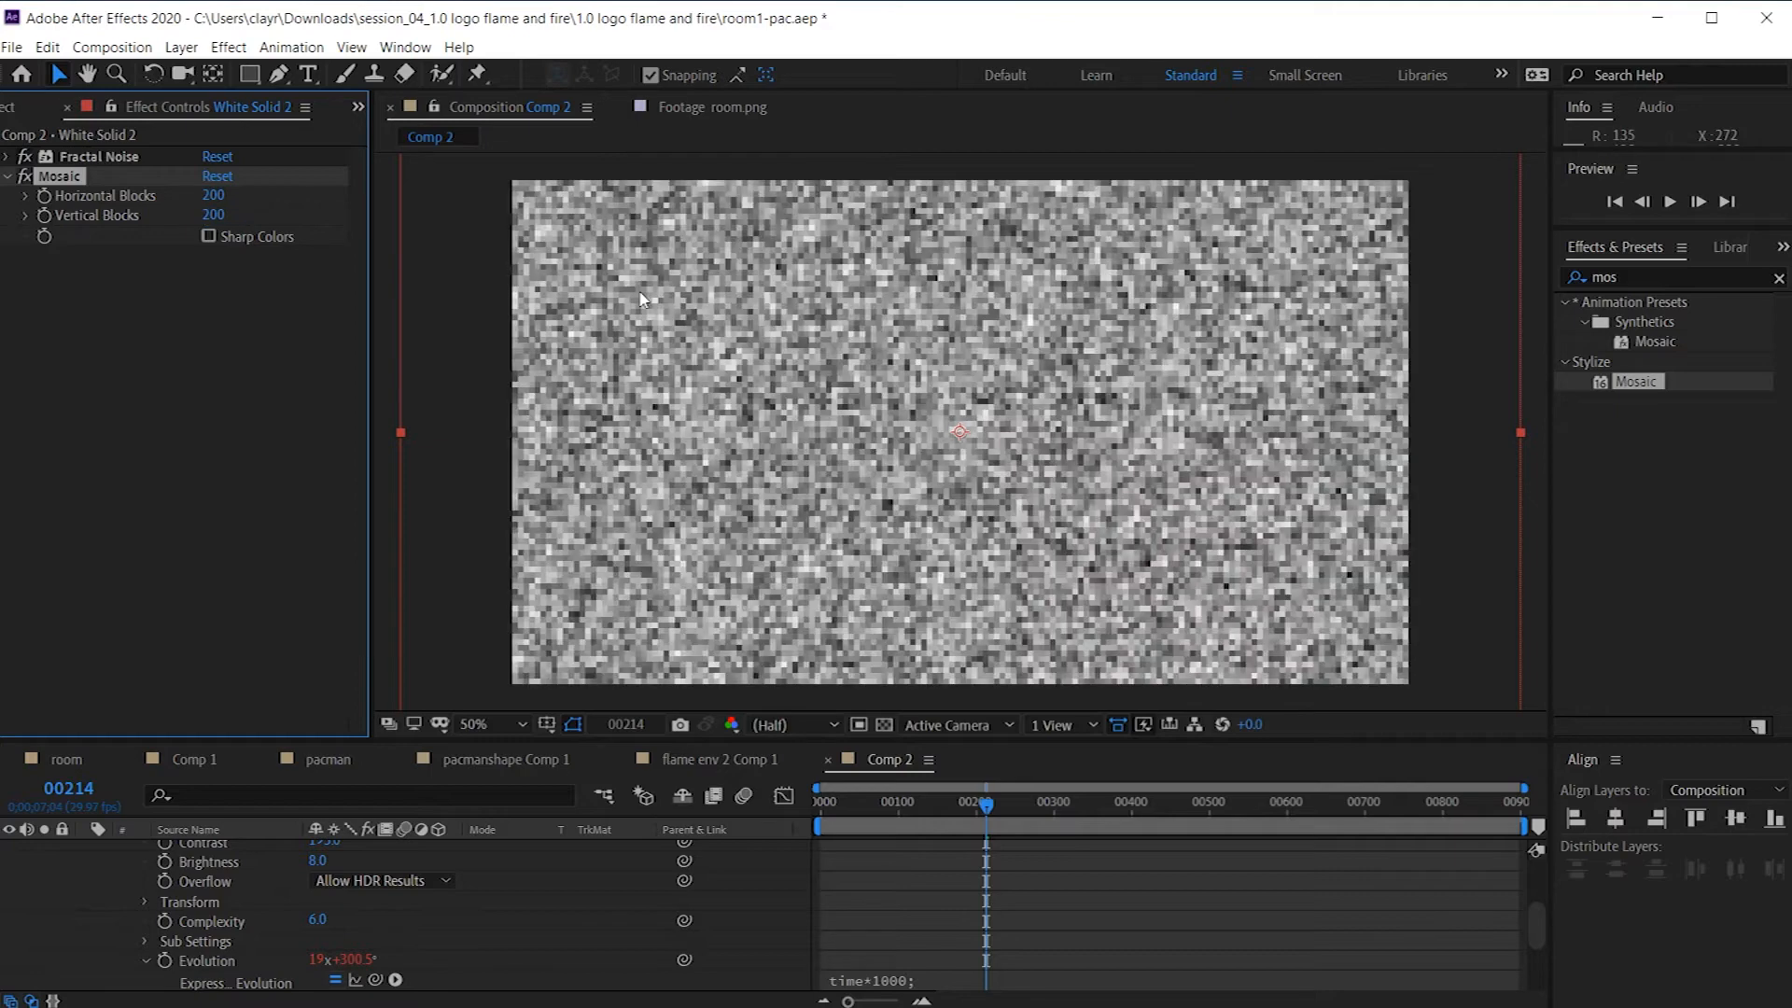
key("space")
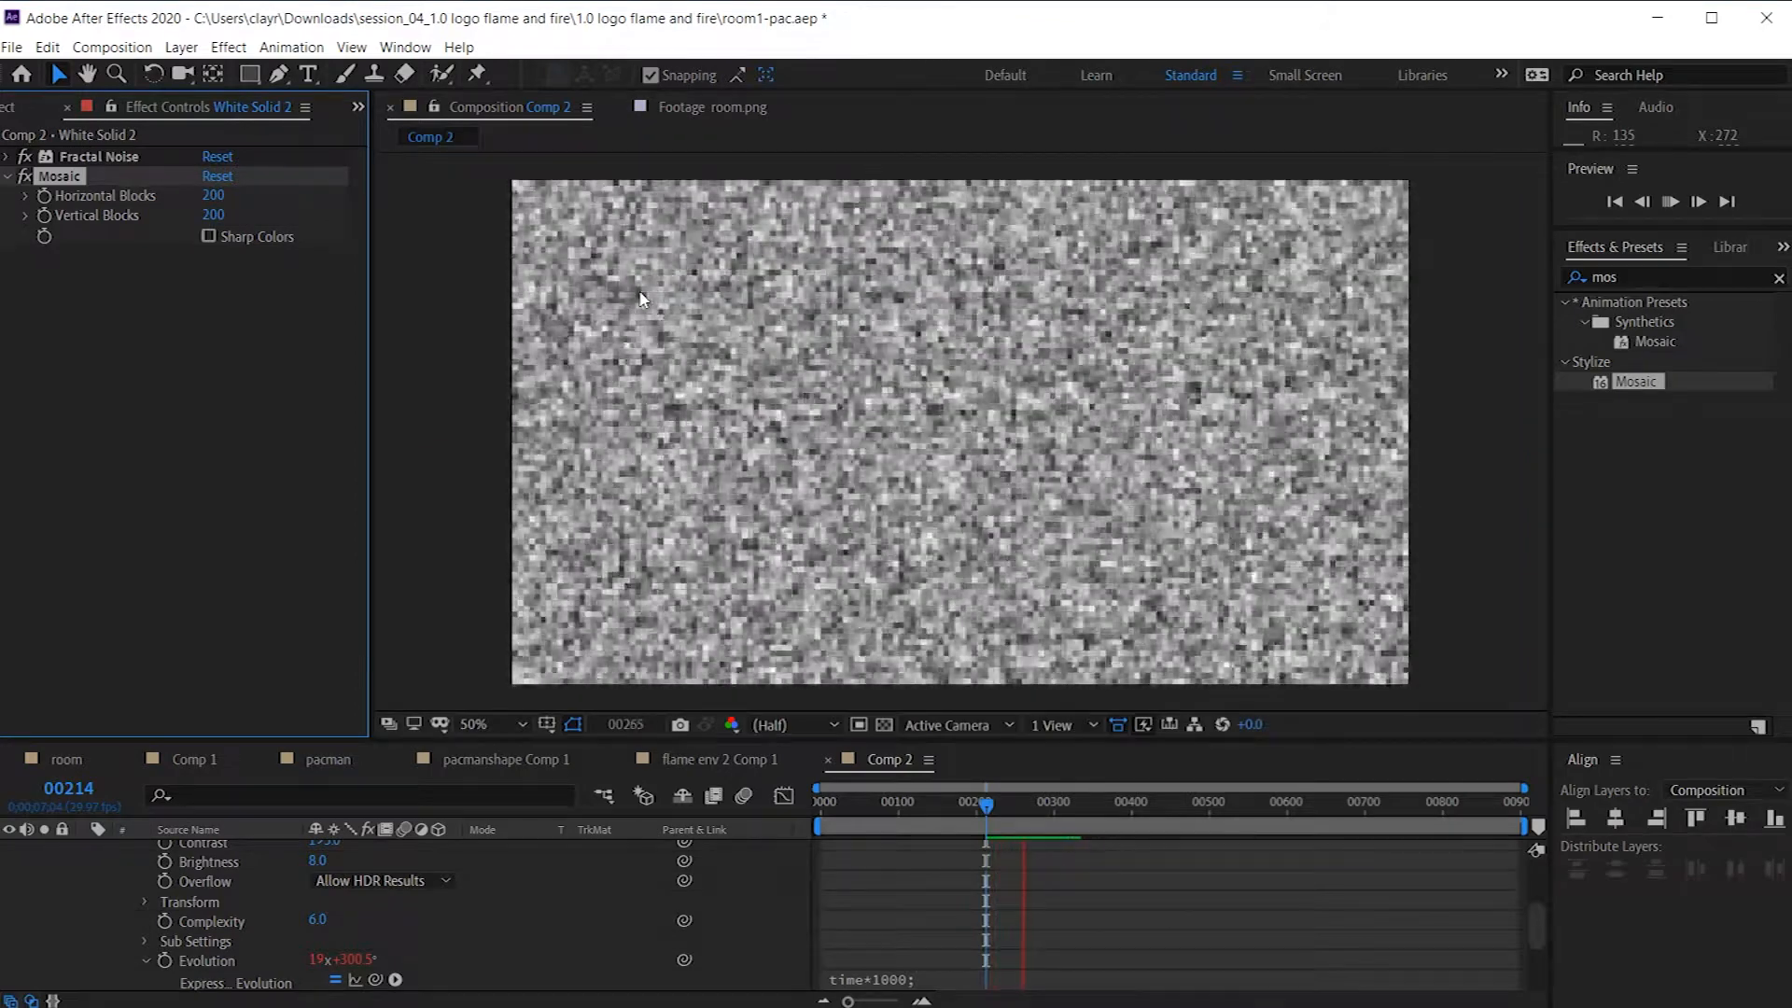
key("space")
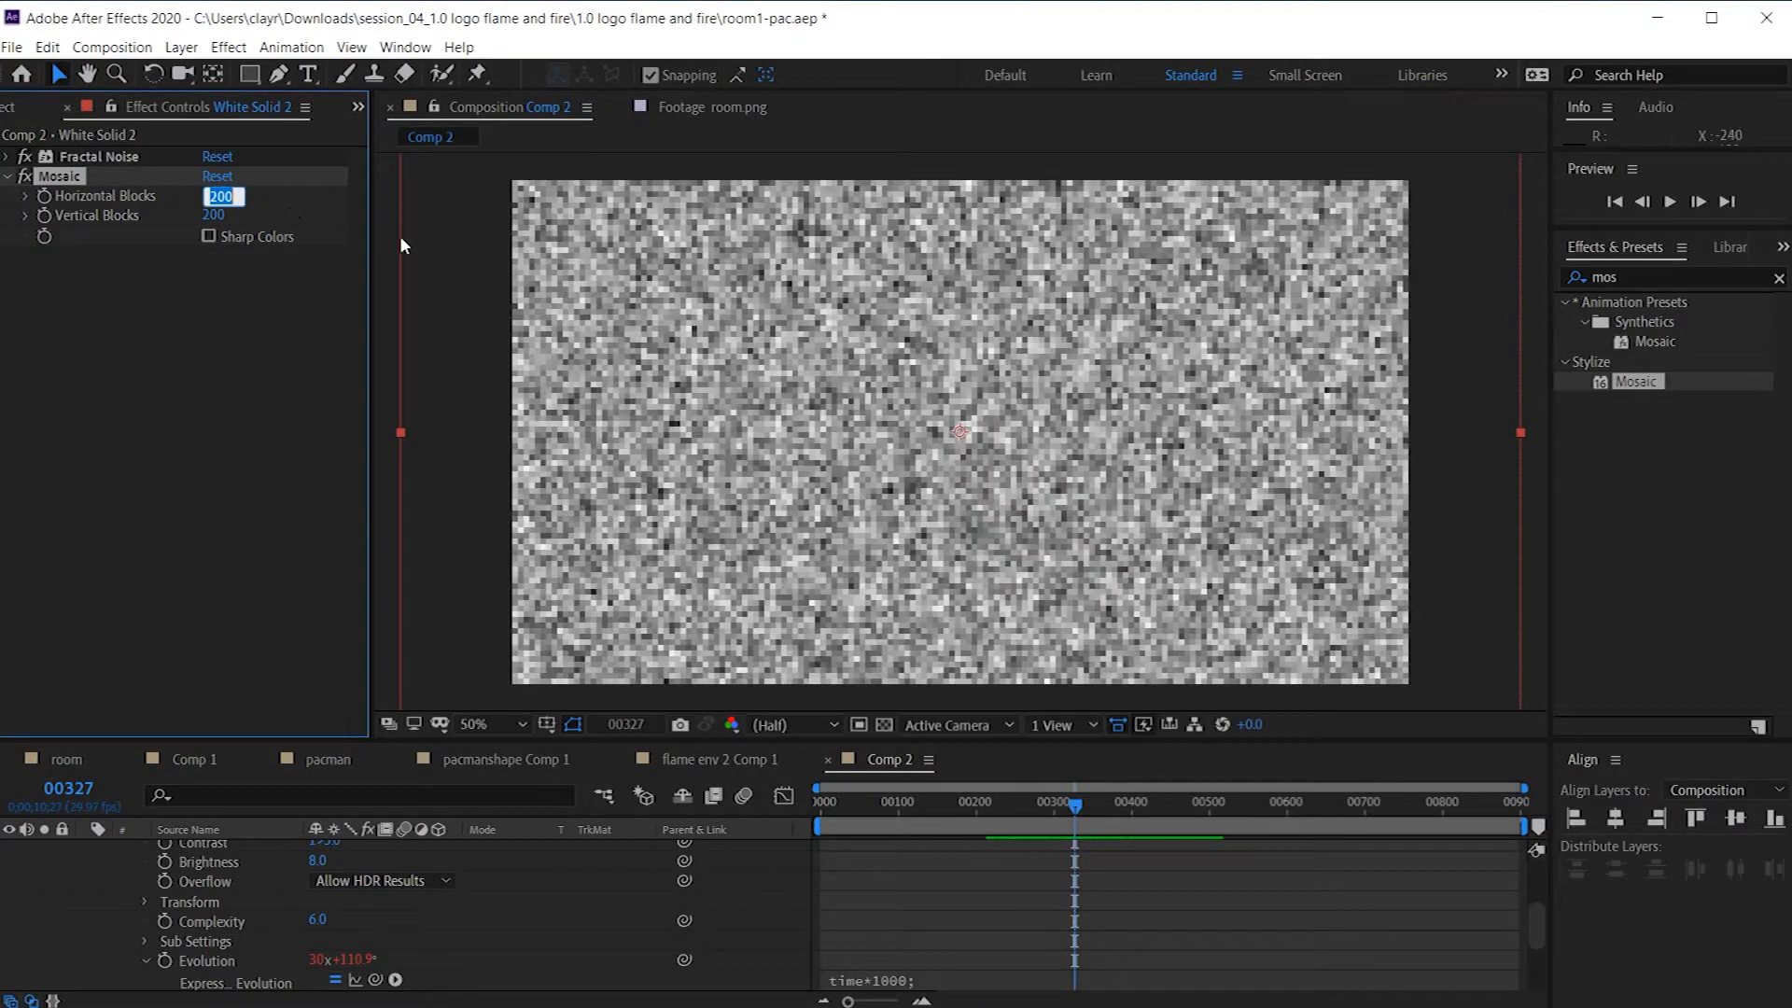
Step: Change the Mosaic effect's Horizontal Blocks and Vertical Blocks to 300 and preview the noise
type("300")
key("Tab")
type("300")
key("Return")
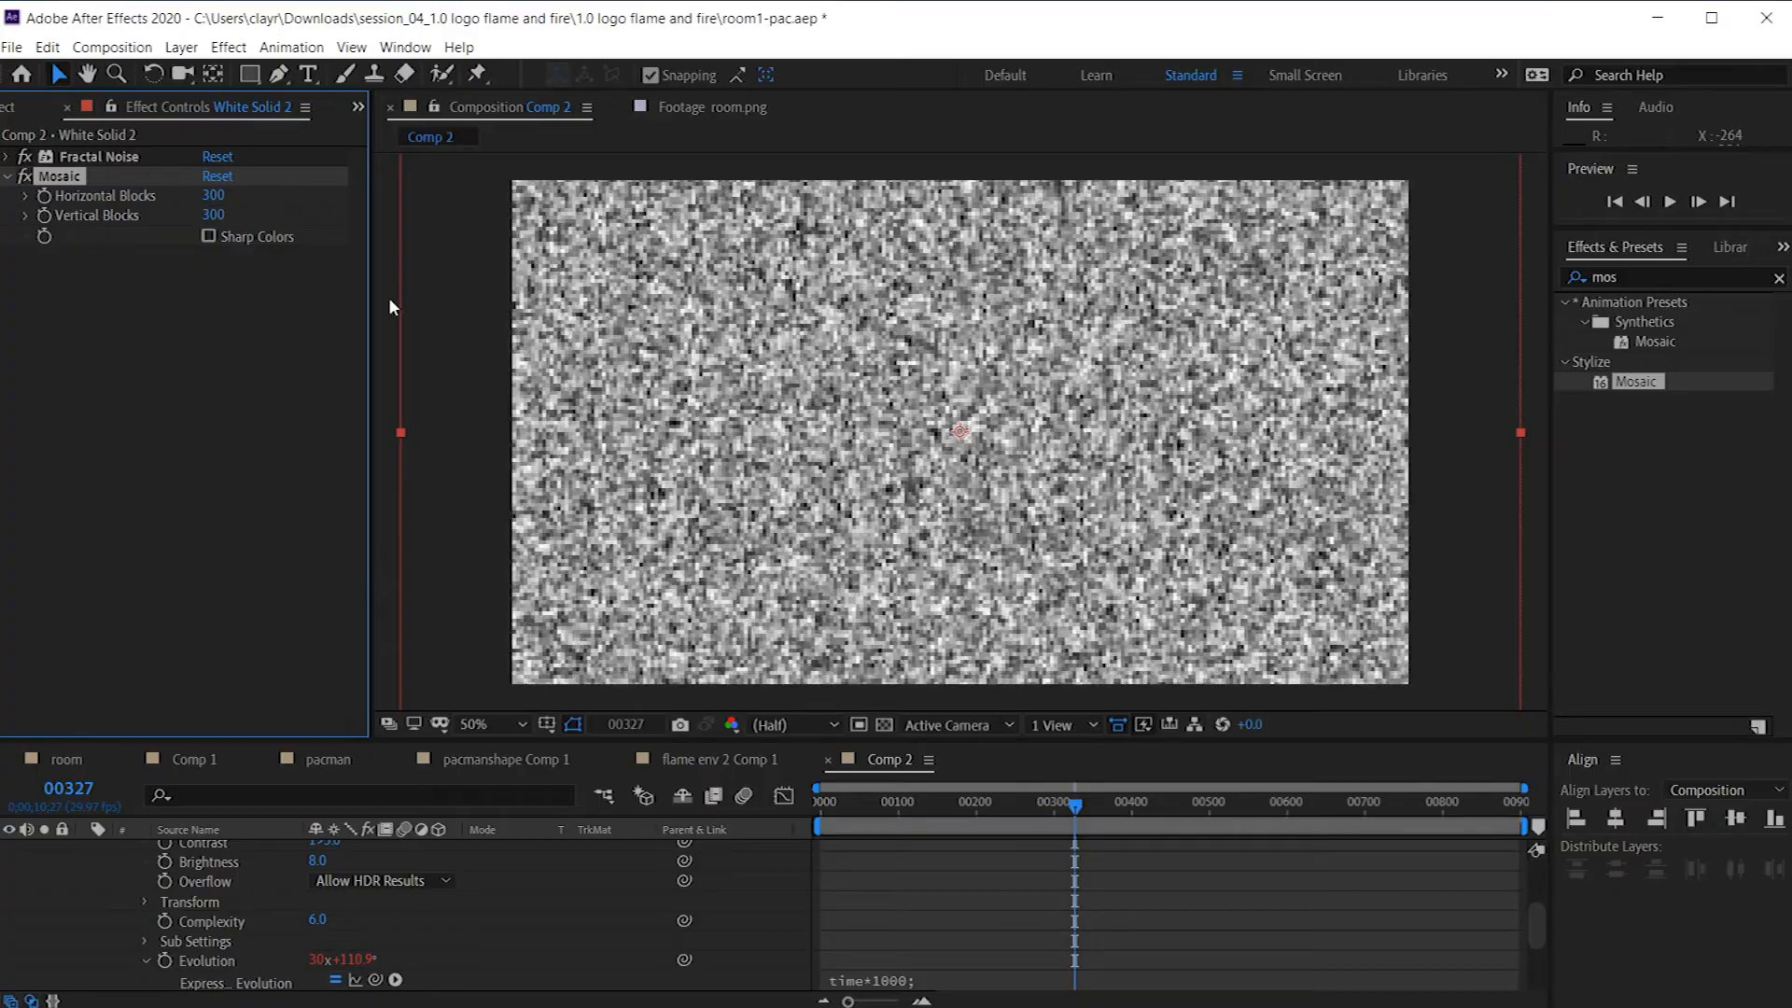
key("space")
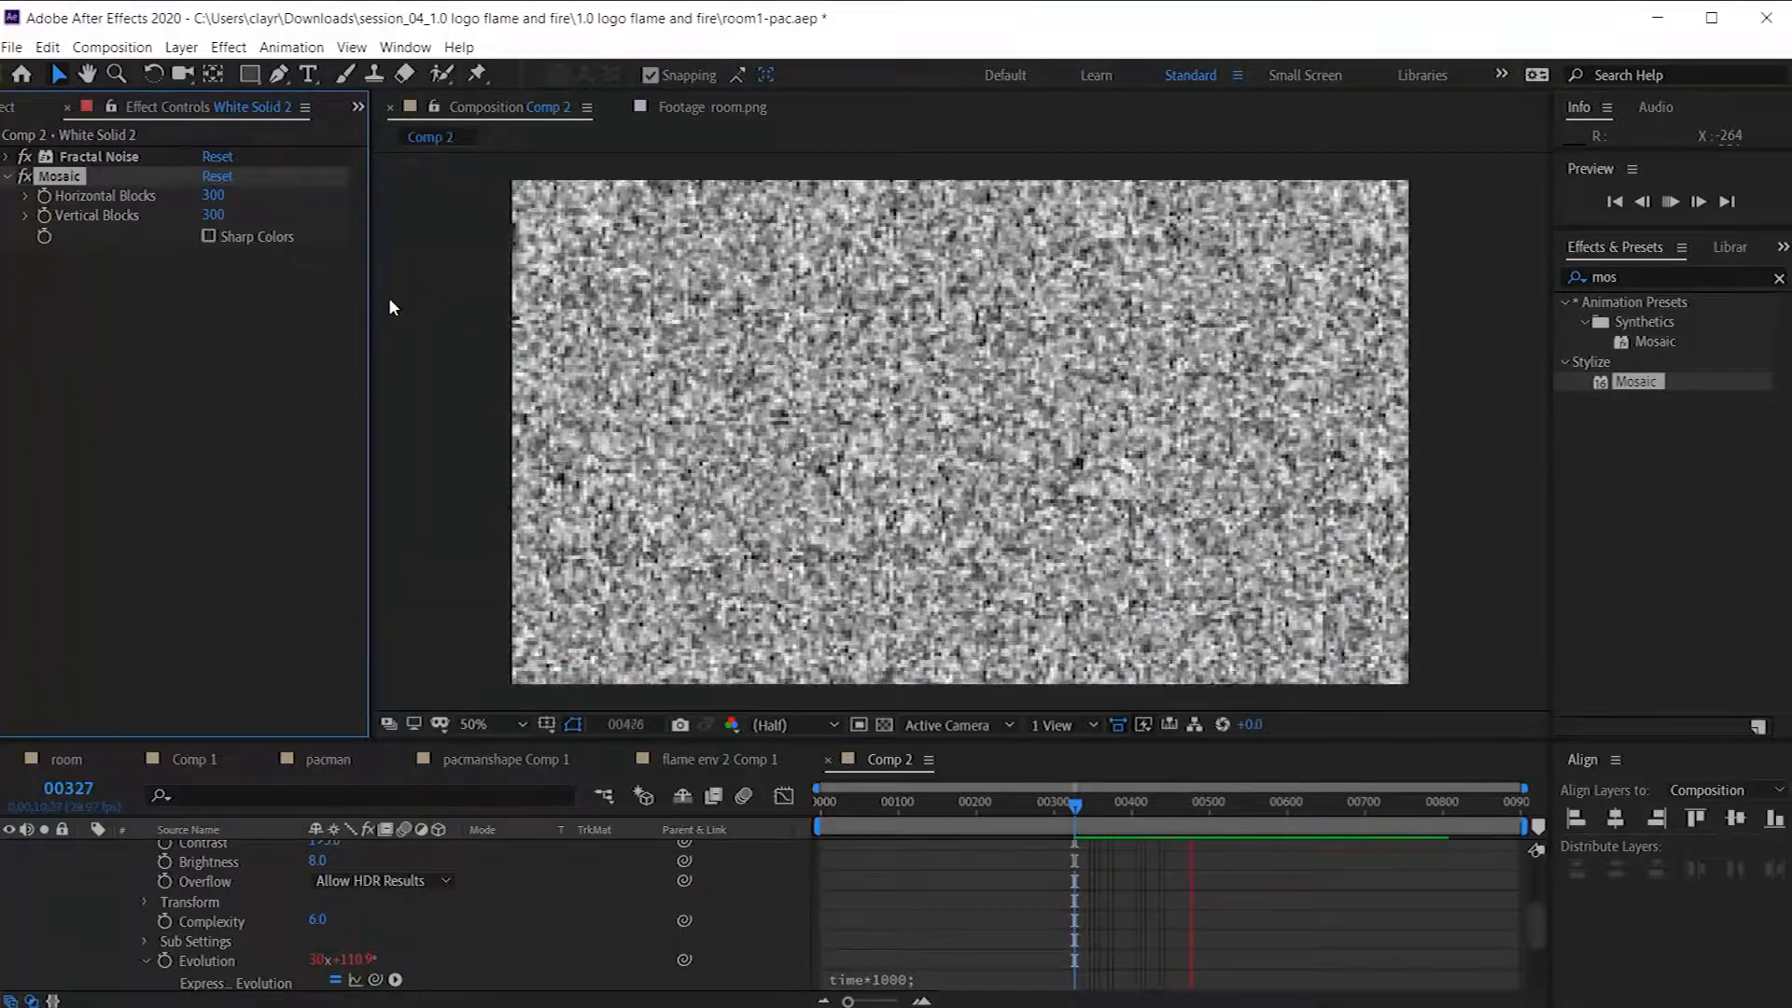
key("space")
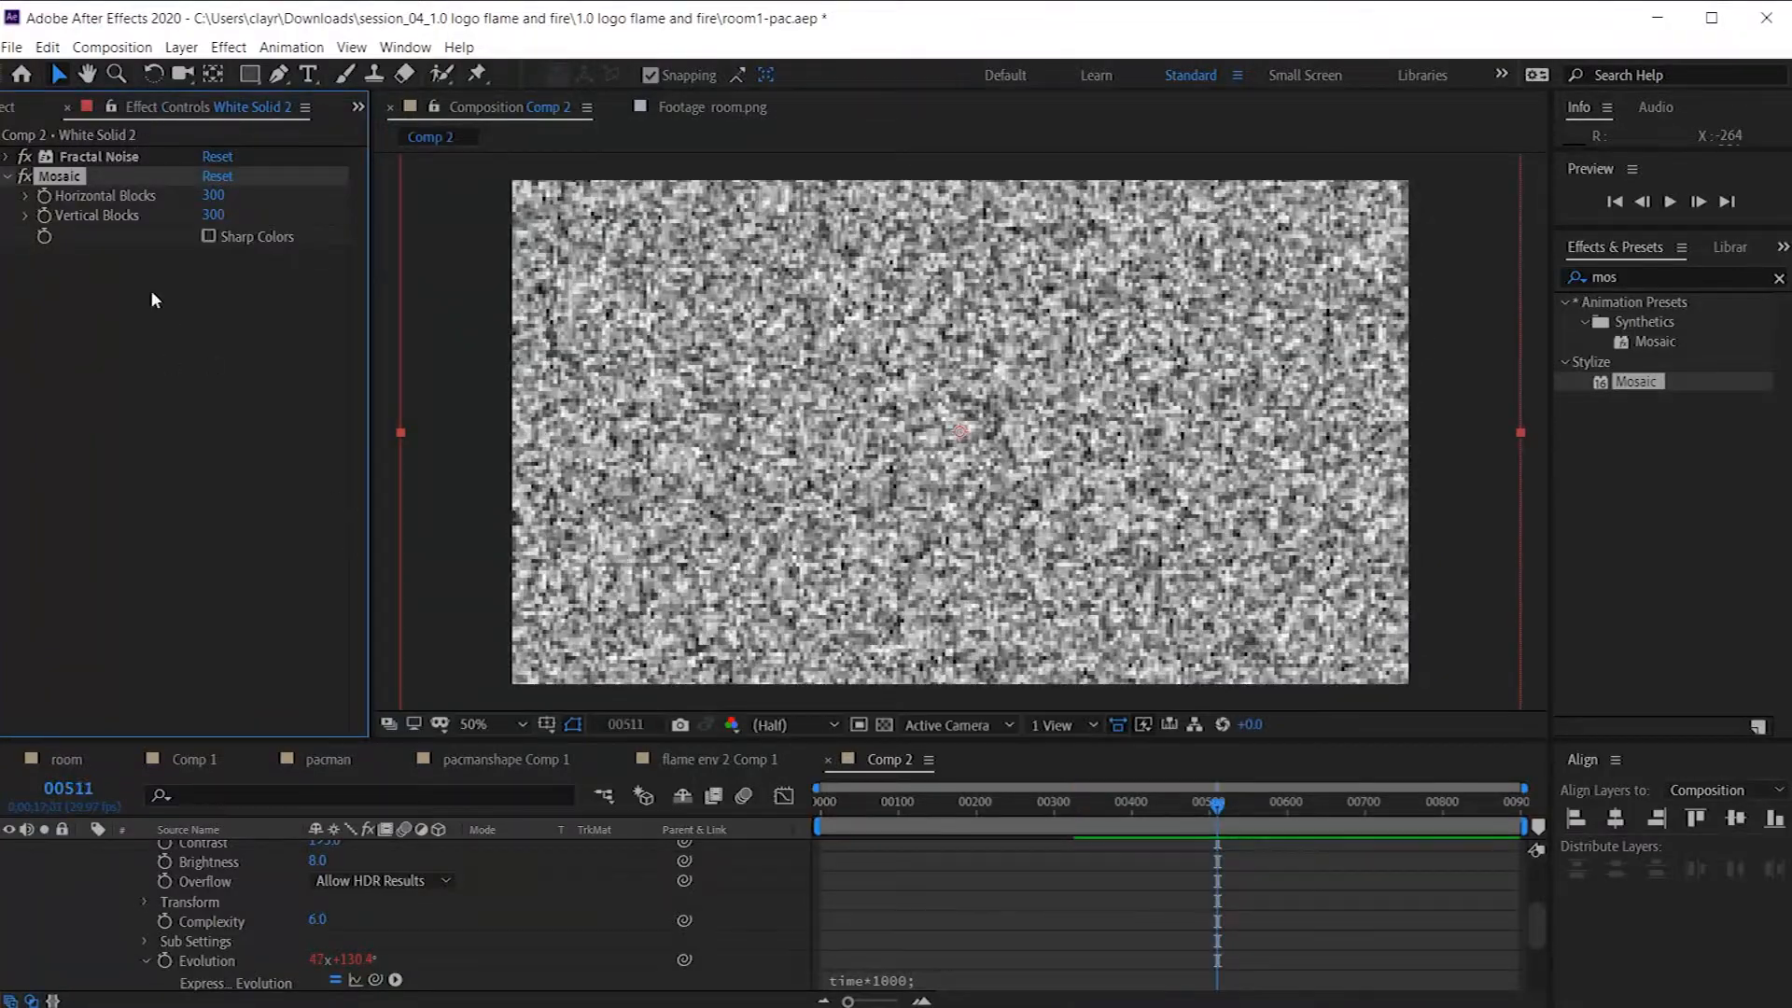
Step: Remove the Mosaic effect from the white solid and preview the plain Fractal Noise
key("Delete")
key("space")
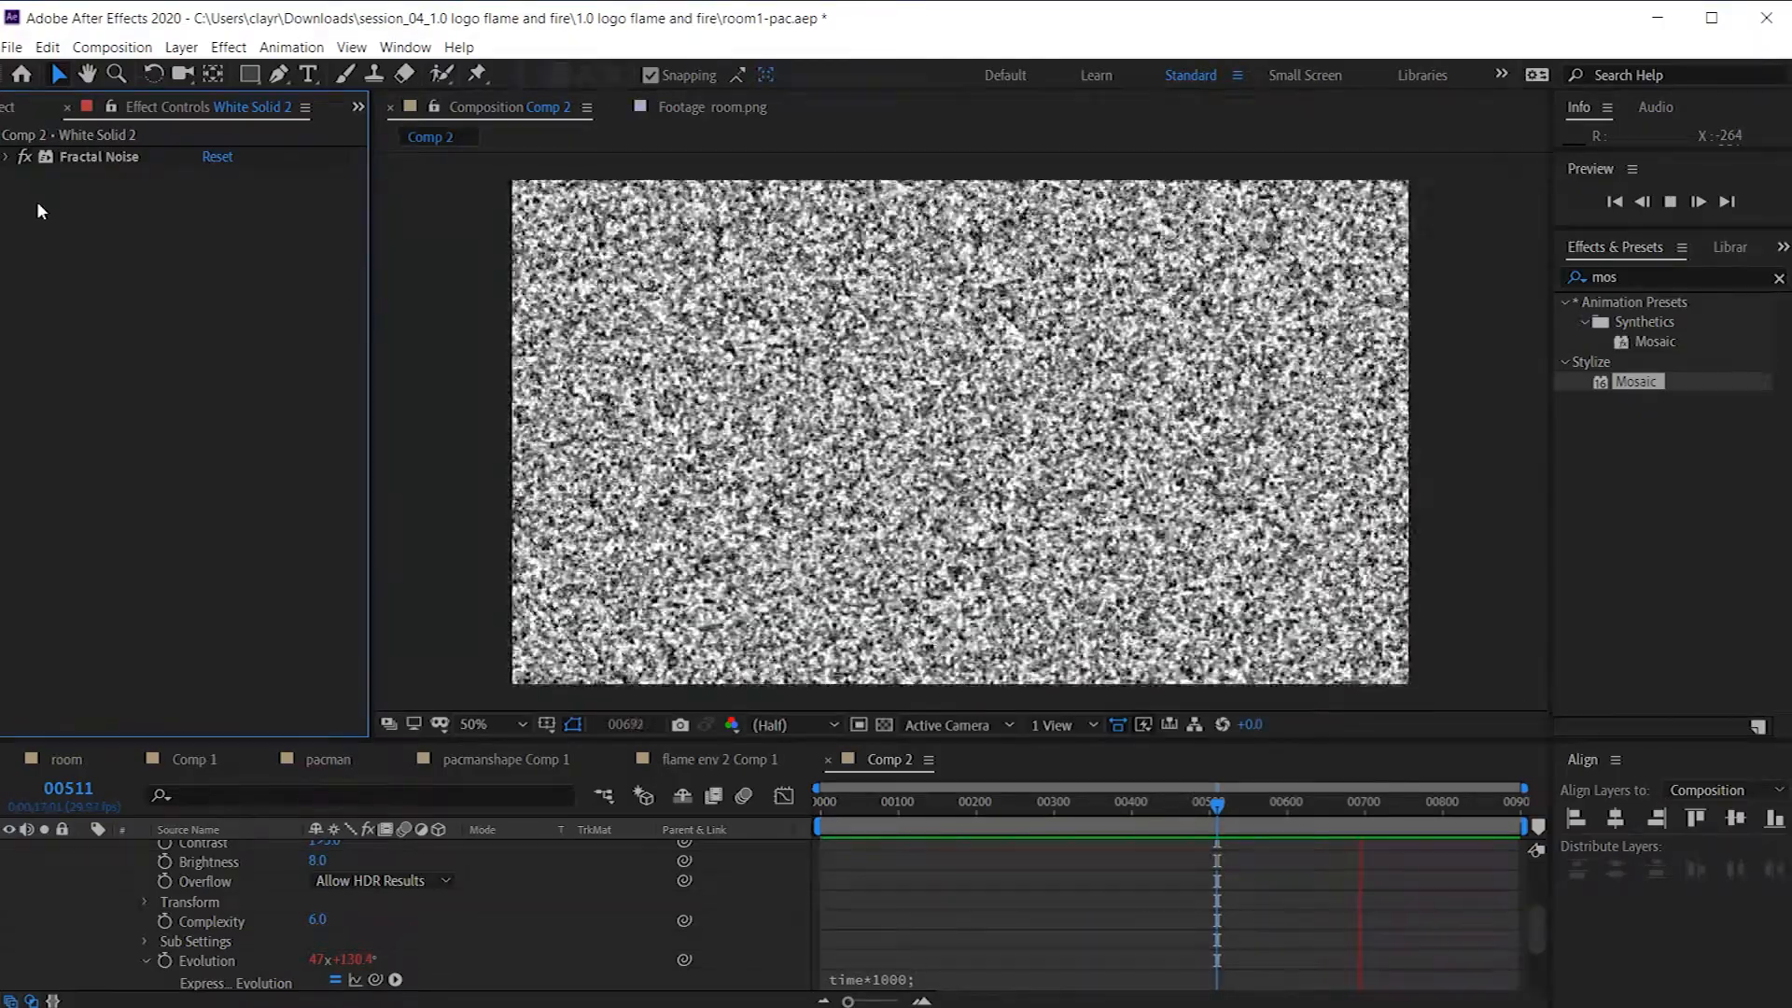
key("space")
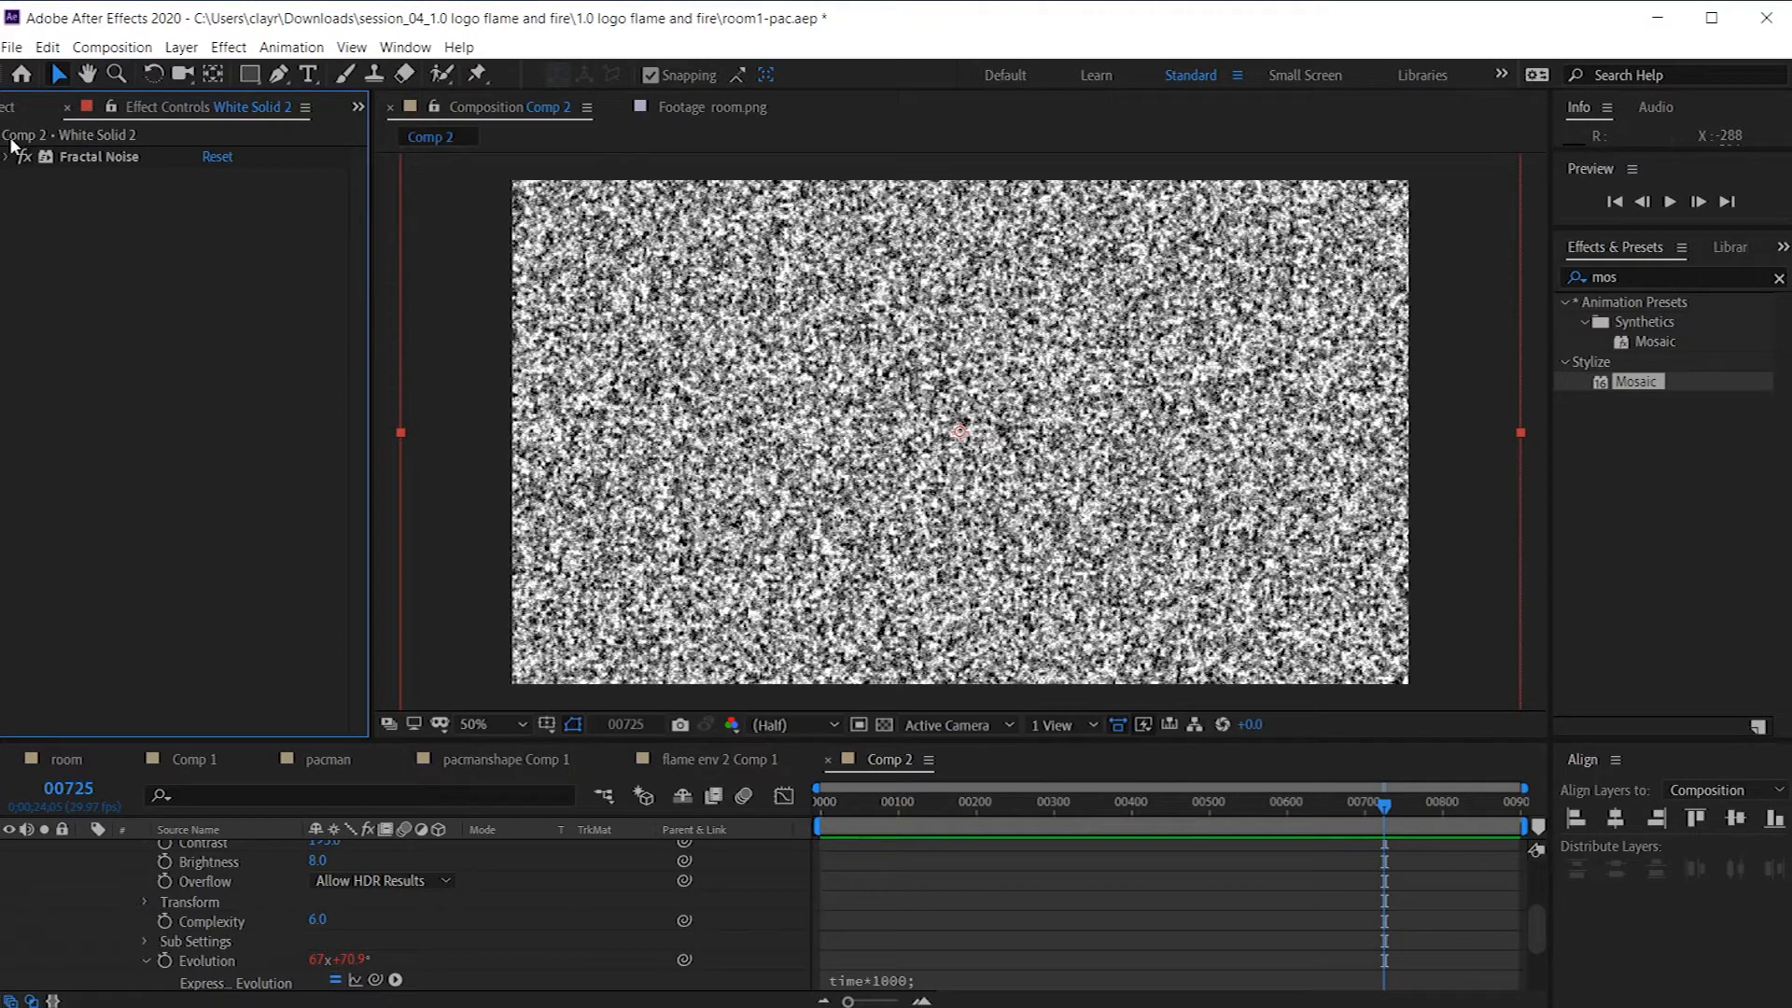
Step: Rename the Comp 2 composition as screen in the project
left_click(358, 106)
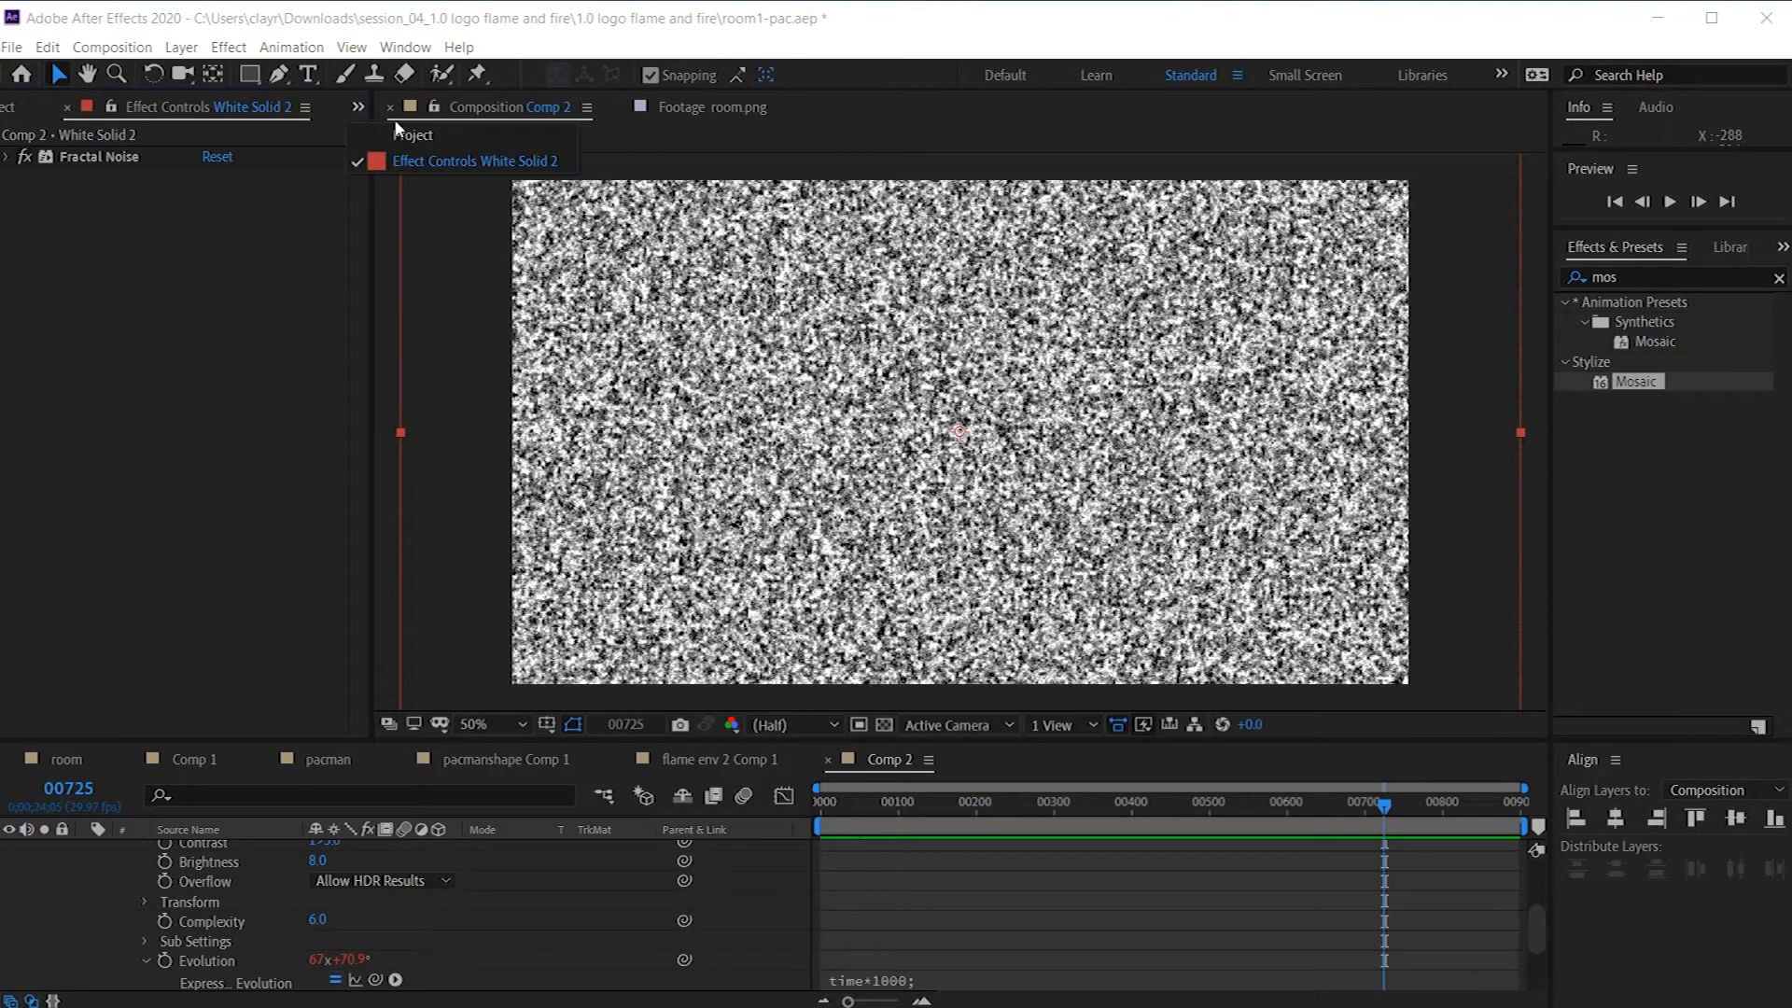
left_click(400, 131)
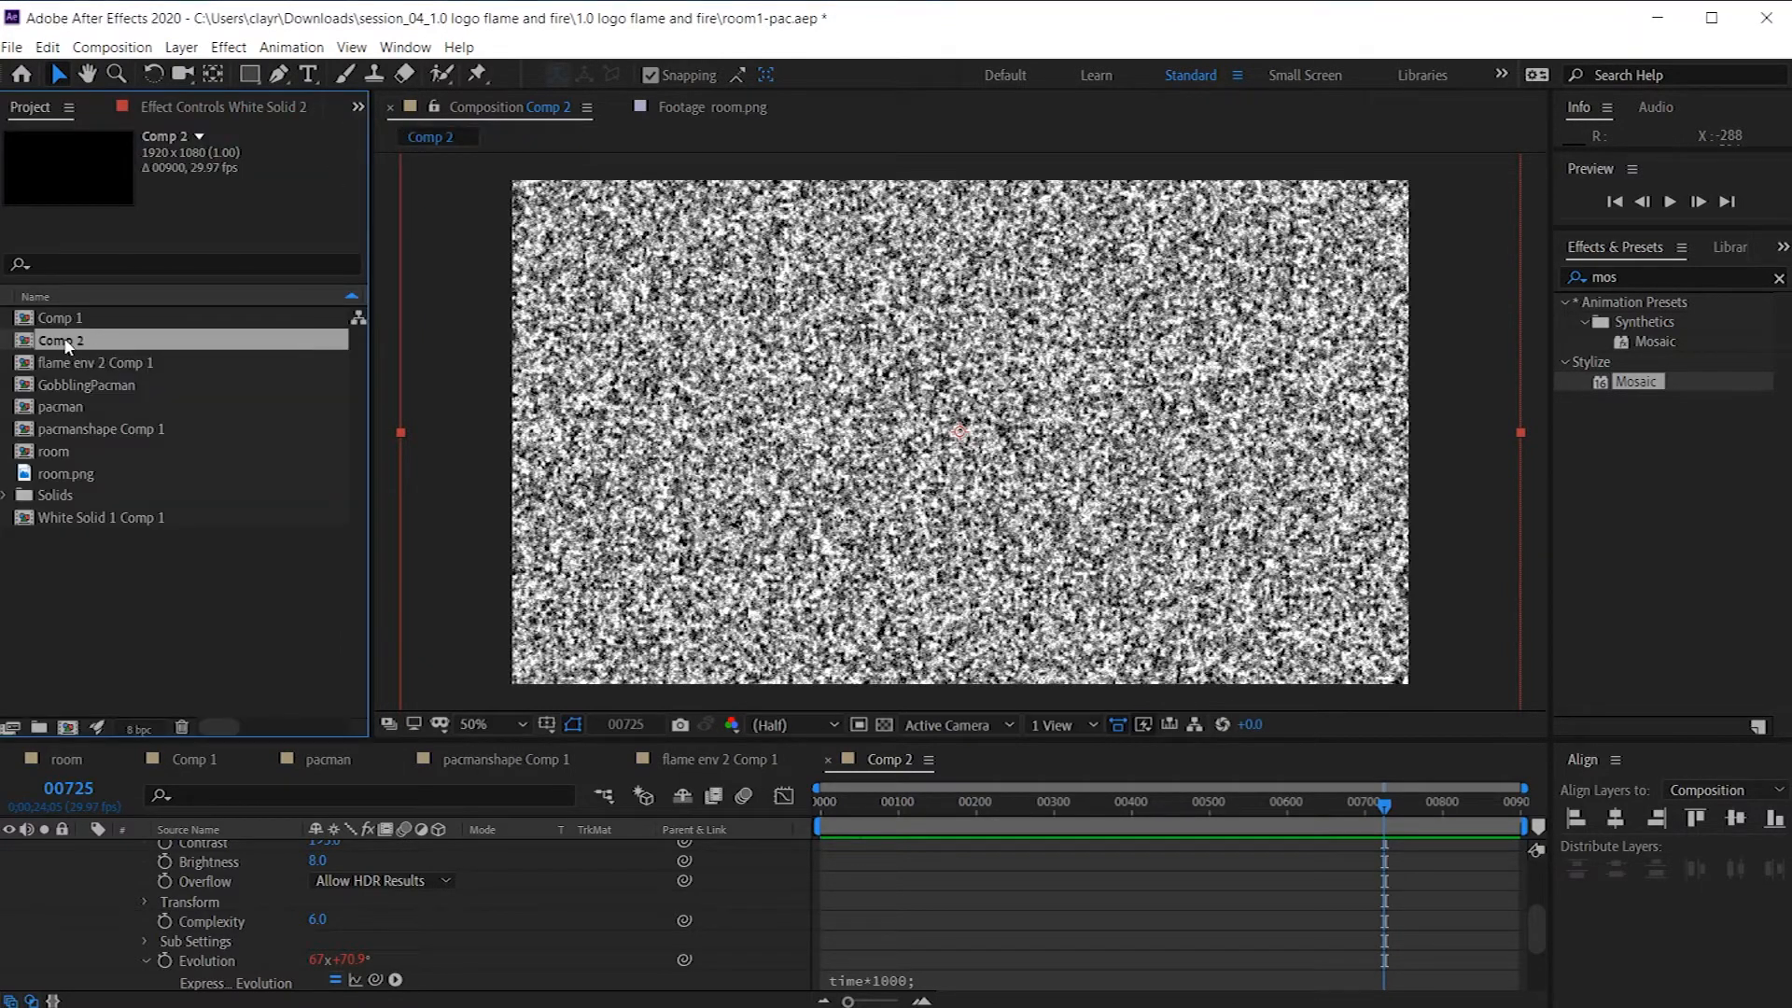
key("Return")
type("screen")
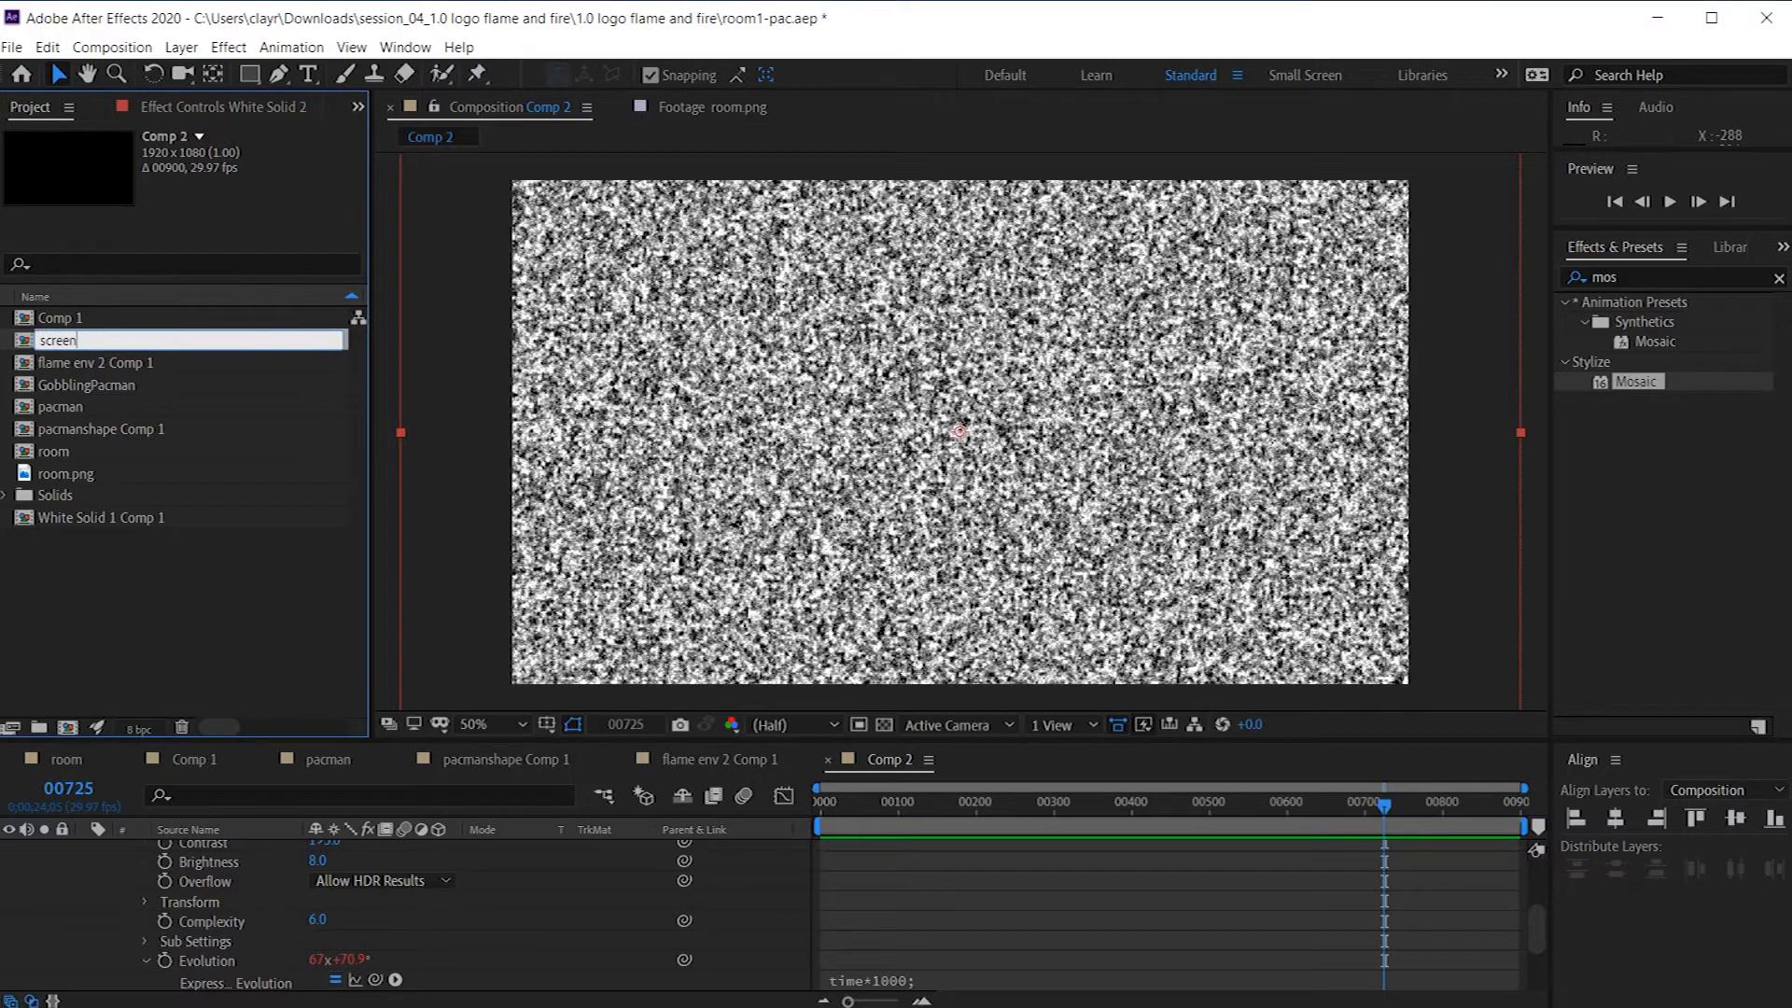
key("Return")
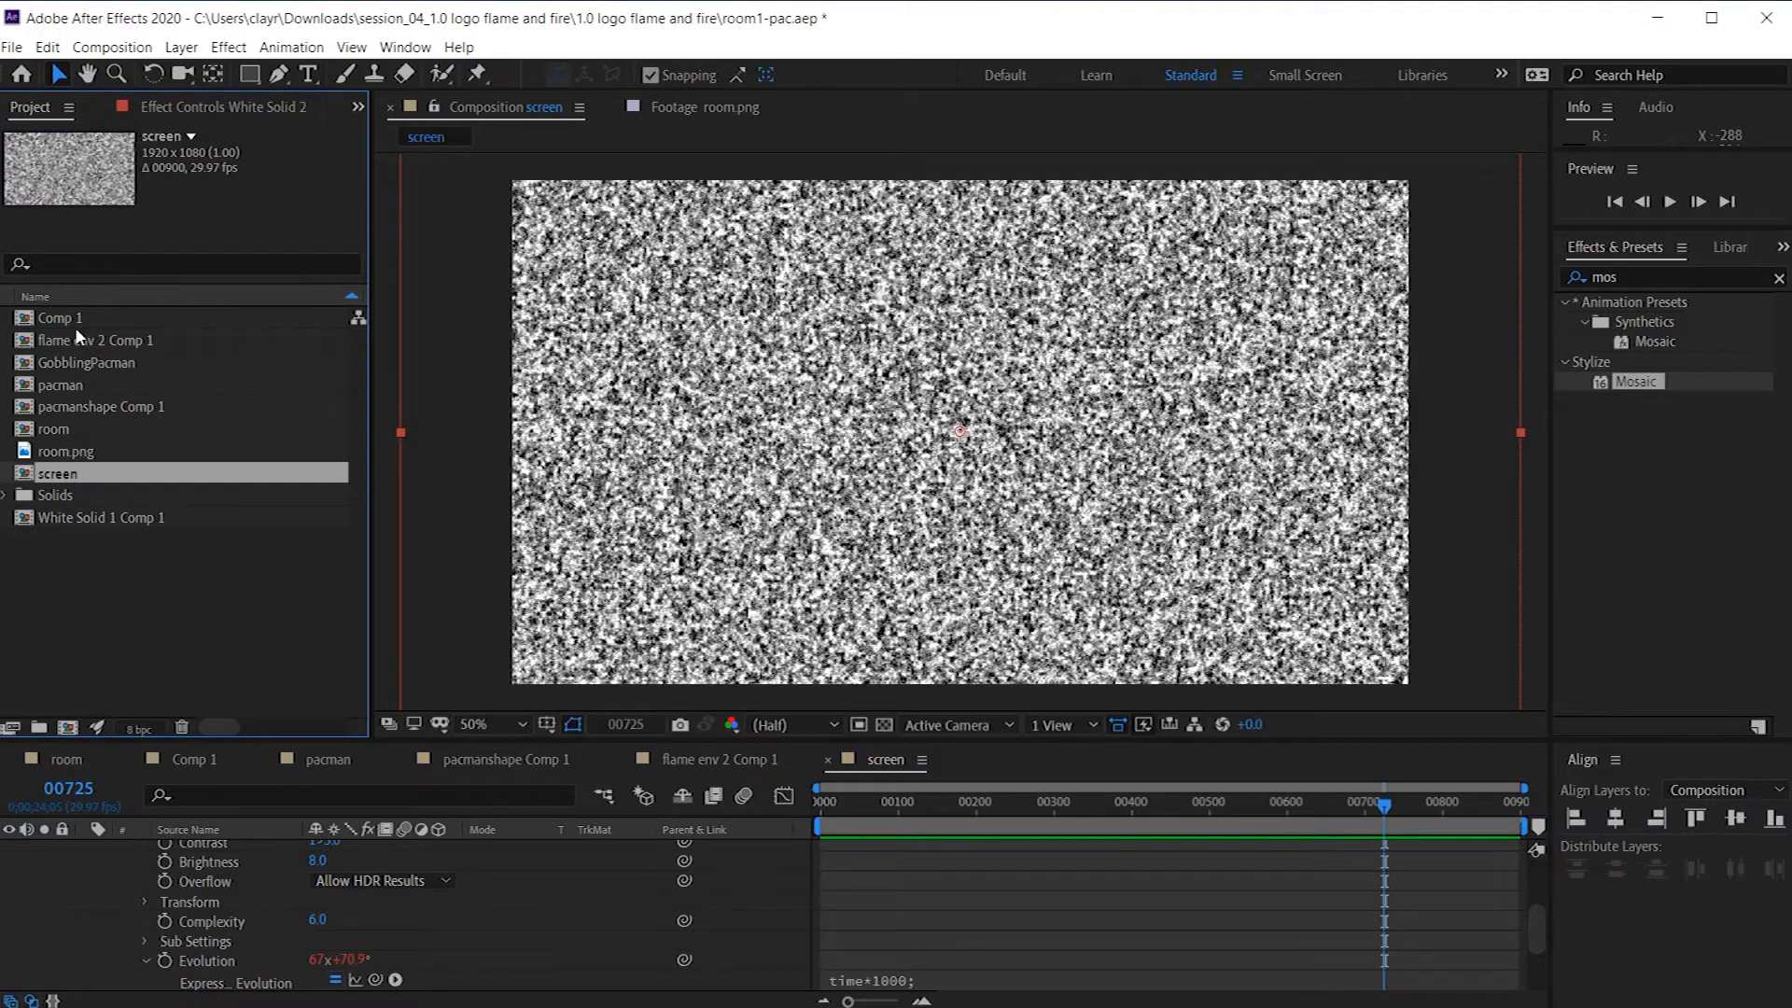
Step: Add the pacman composition above the white solid in the screen composition and preview the result from frame 0
scroll(1027, 958, "up", 4)
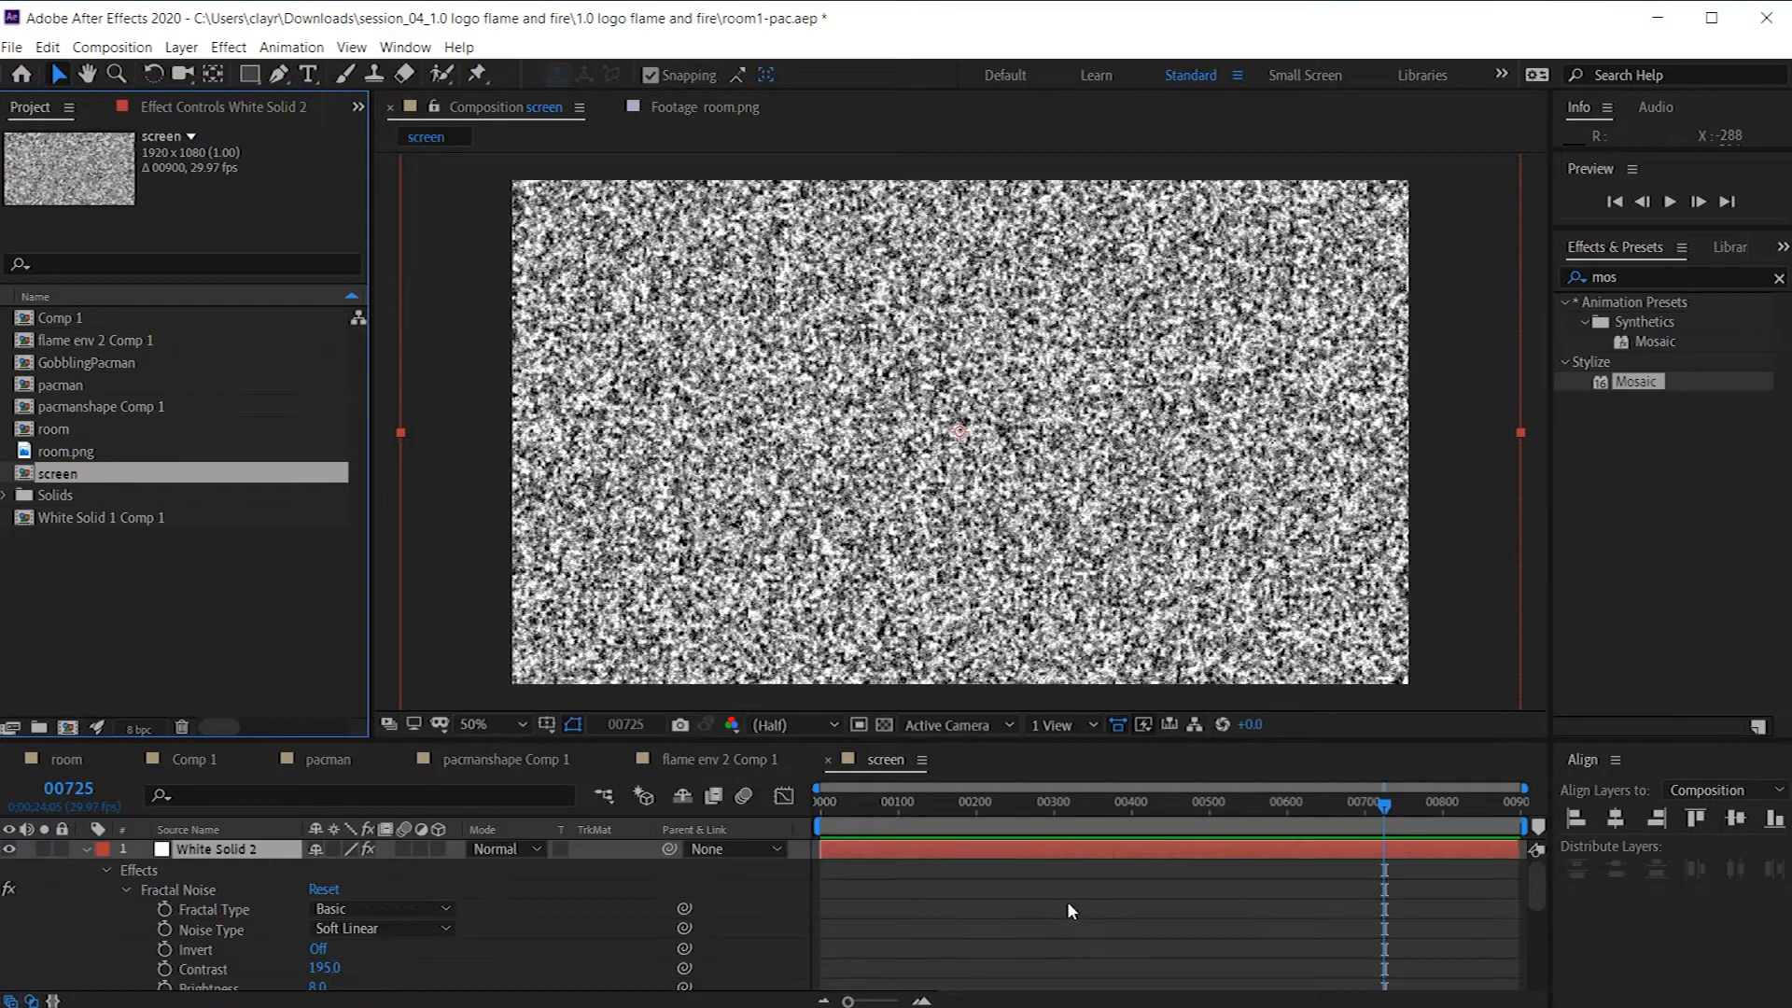
left_click(86, 849)
left_click_drag(62, 385, 75, 850)
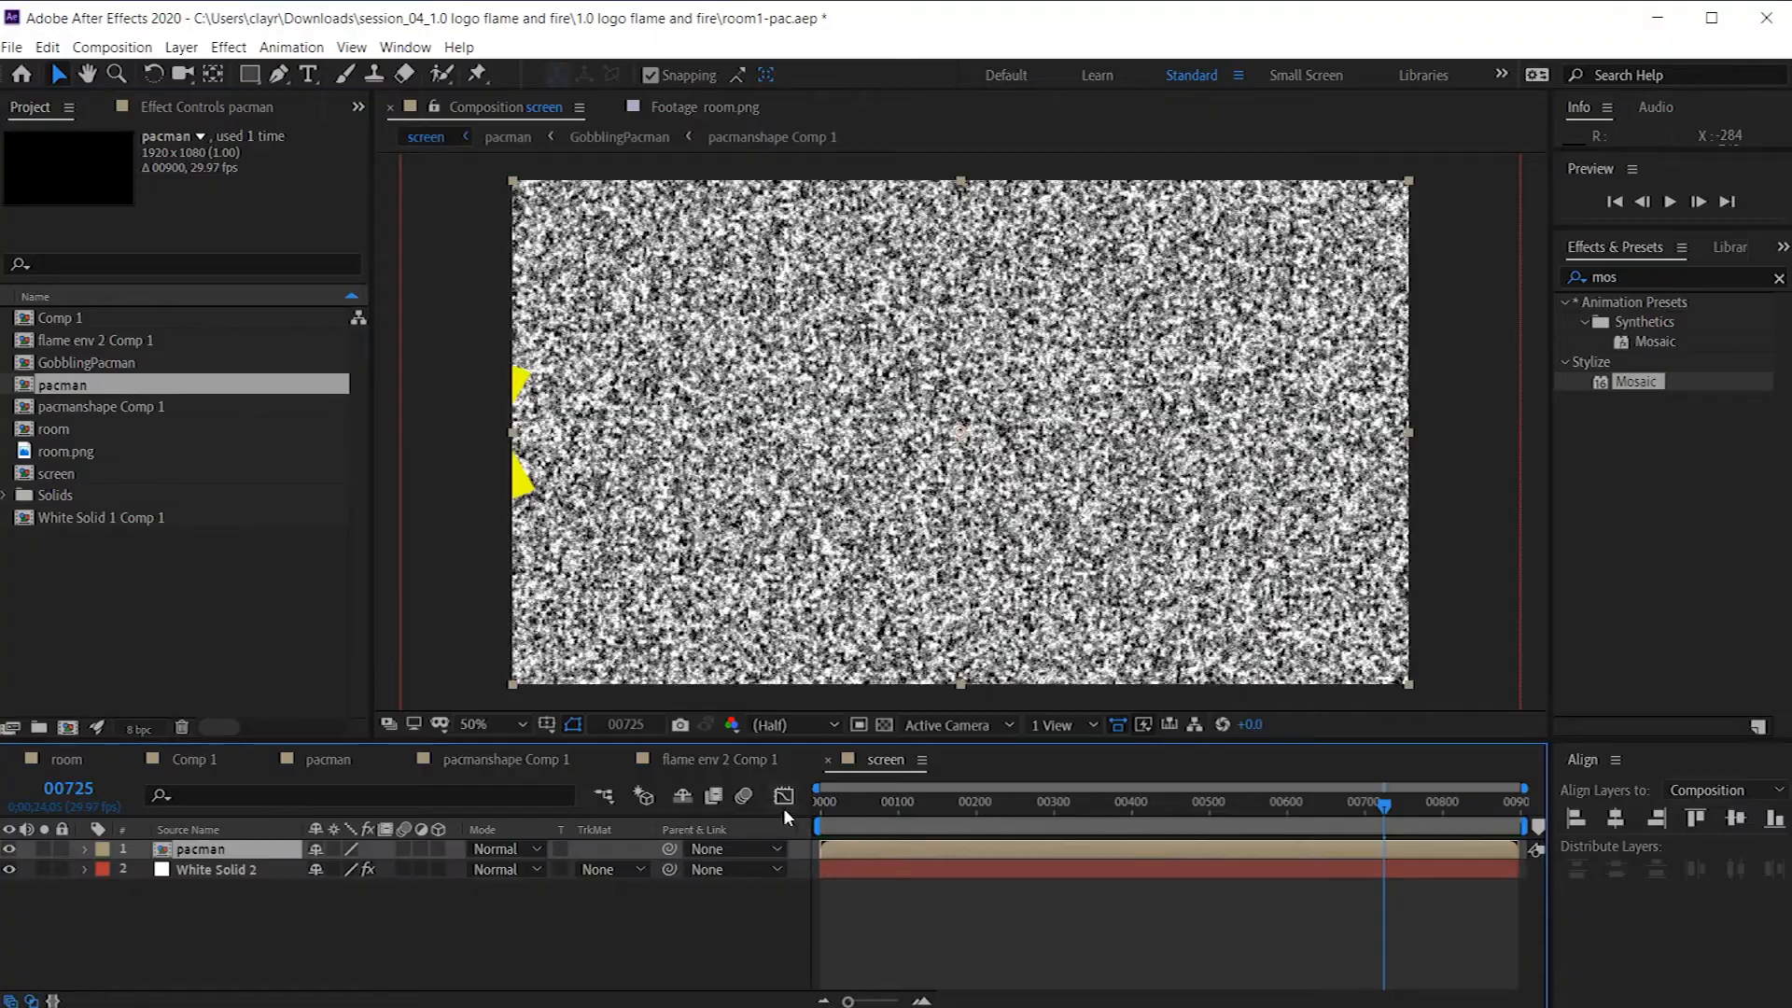
left_click(821, 813)
key("space")
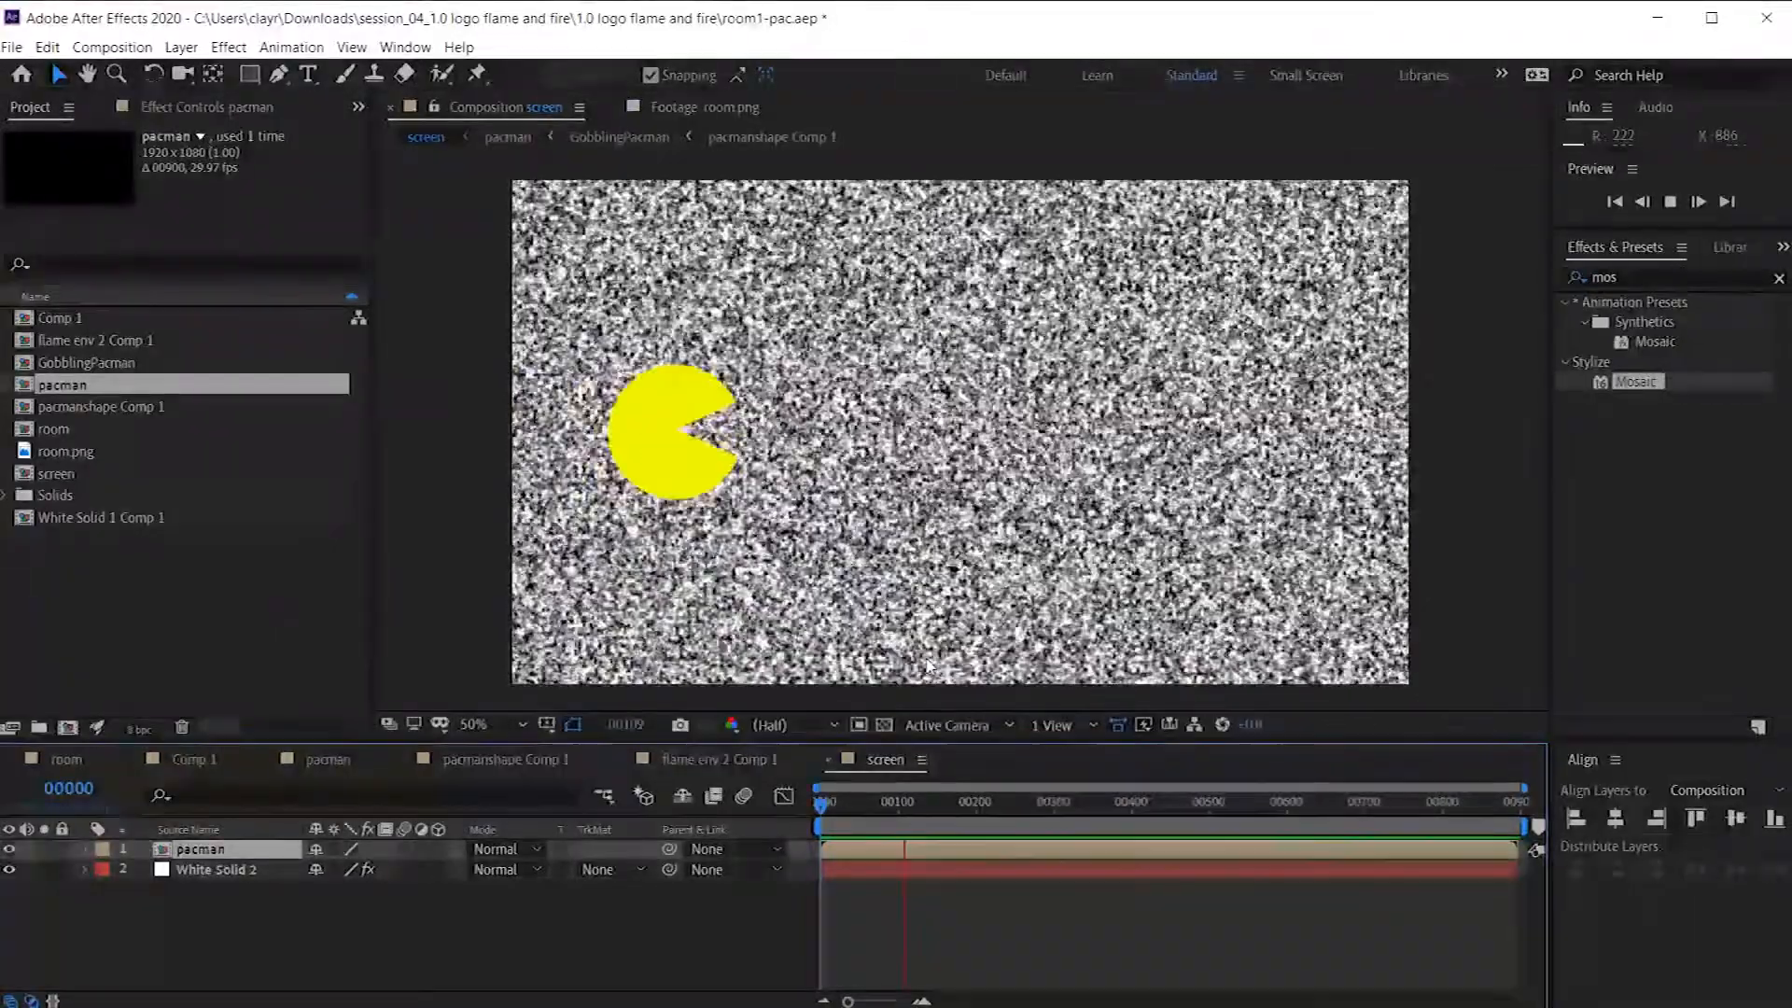
key("space")
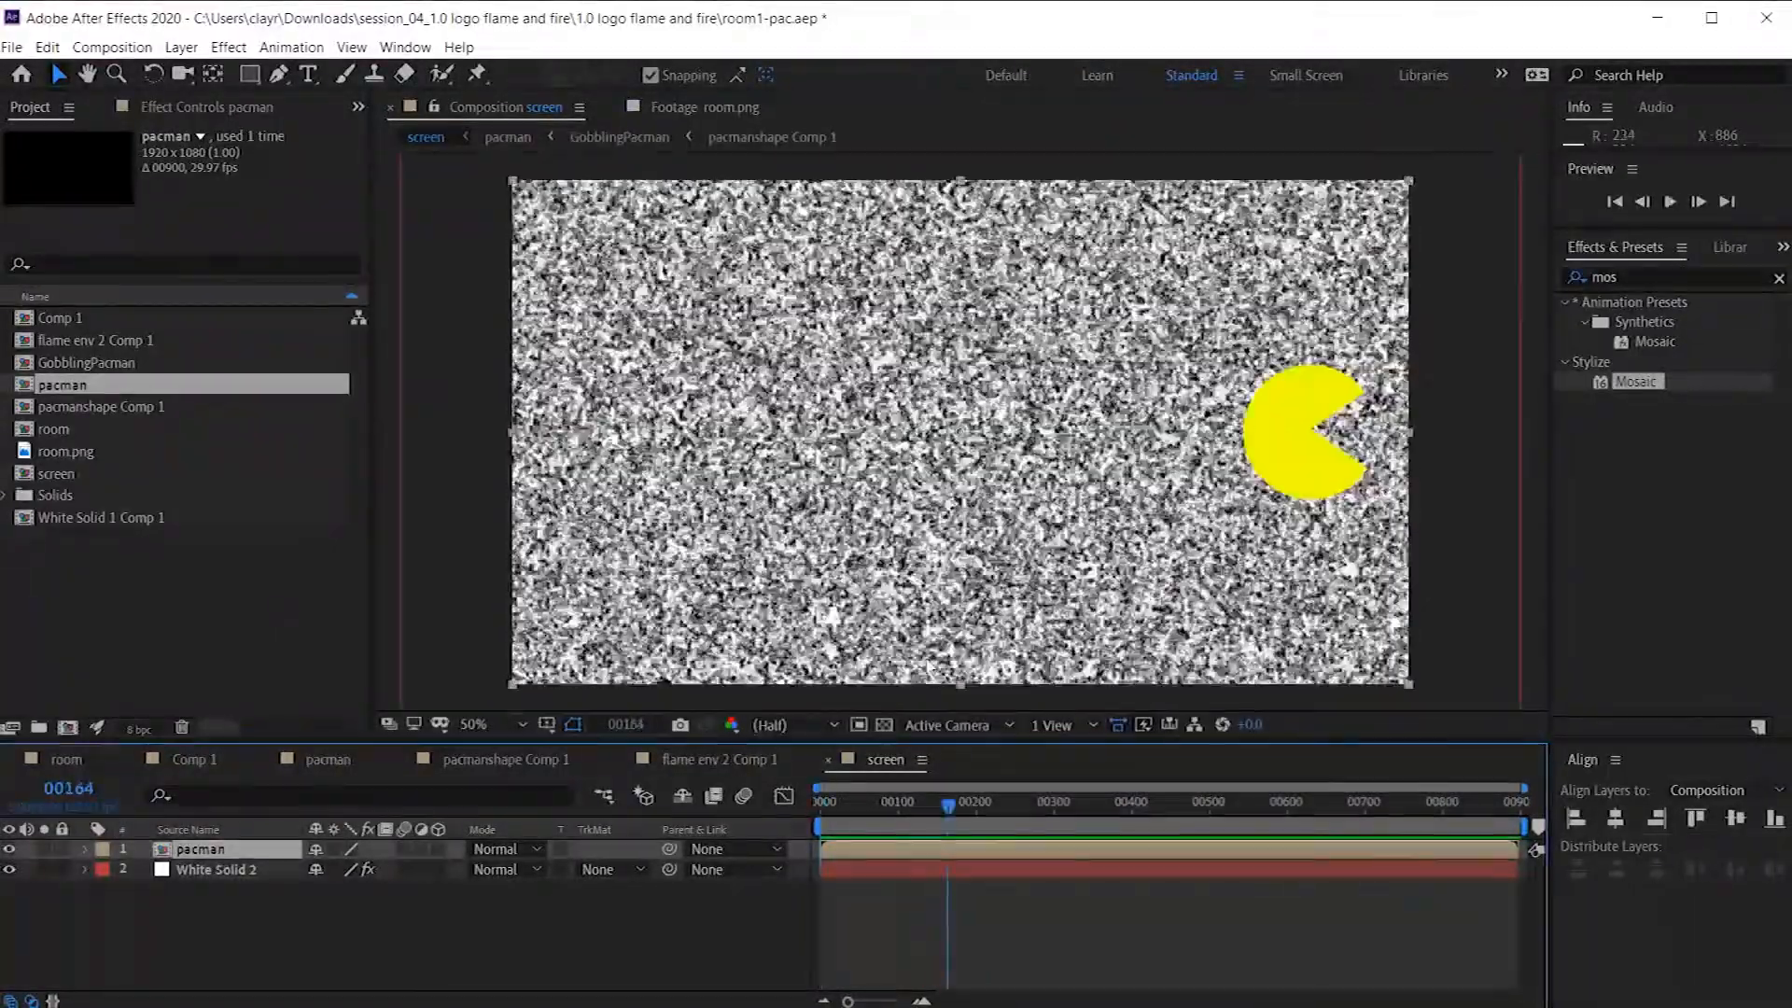
Step: Apply the Color Correction Tint effect to the pacman layer and preview the desaturated animation from frame 0
left_click(1644, 277)
type("tint")
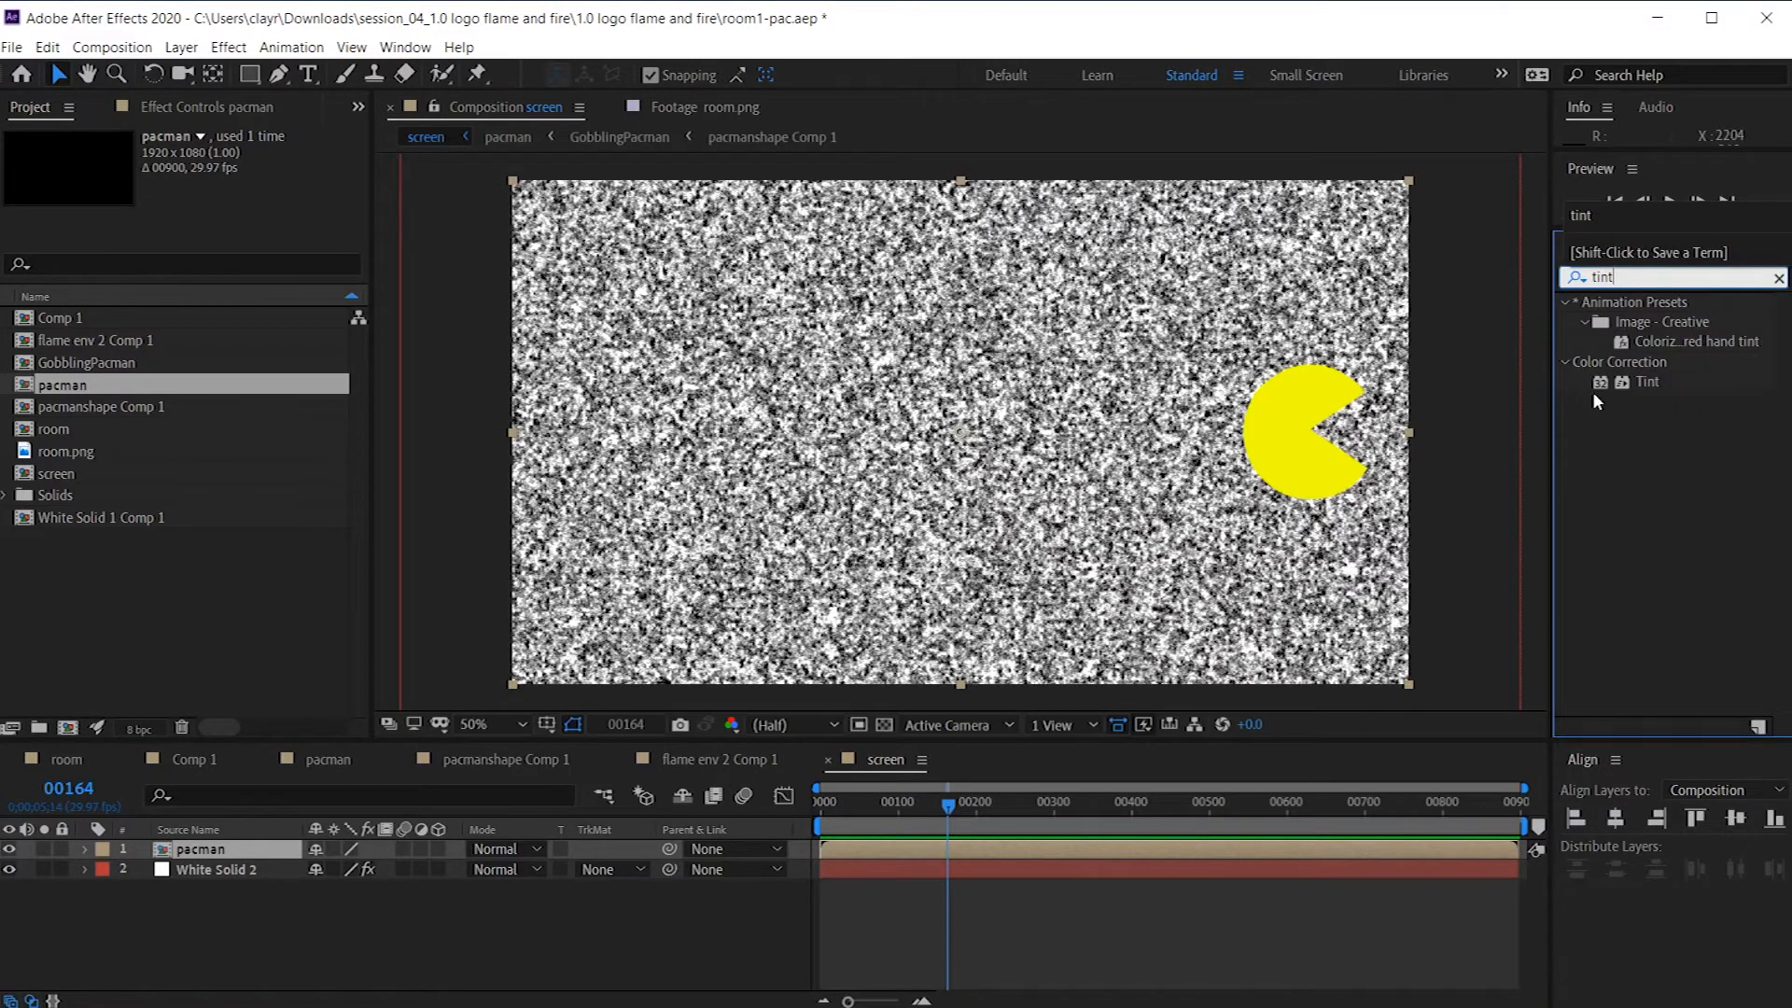
left_click_drag(1609, 383, 655, 781)
key("space")
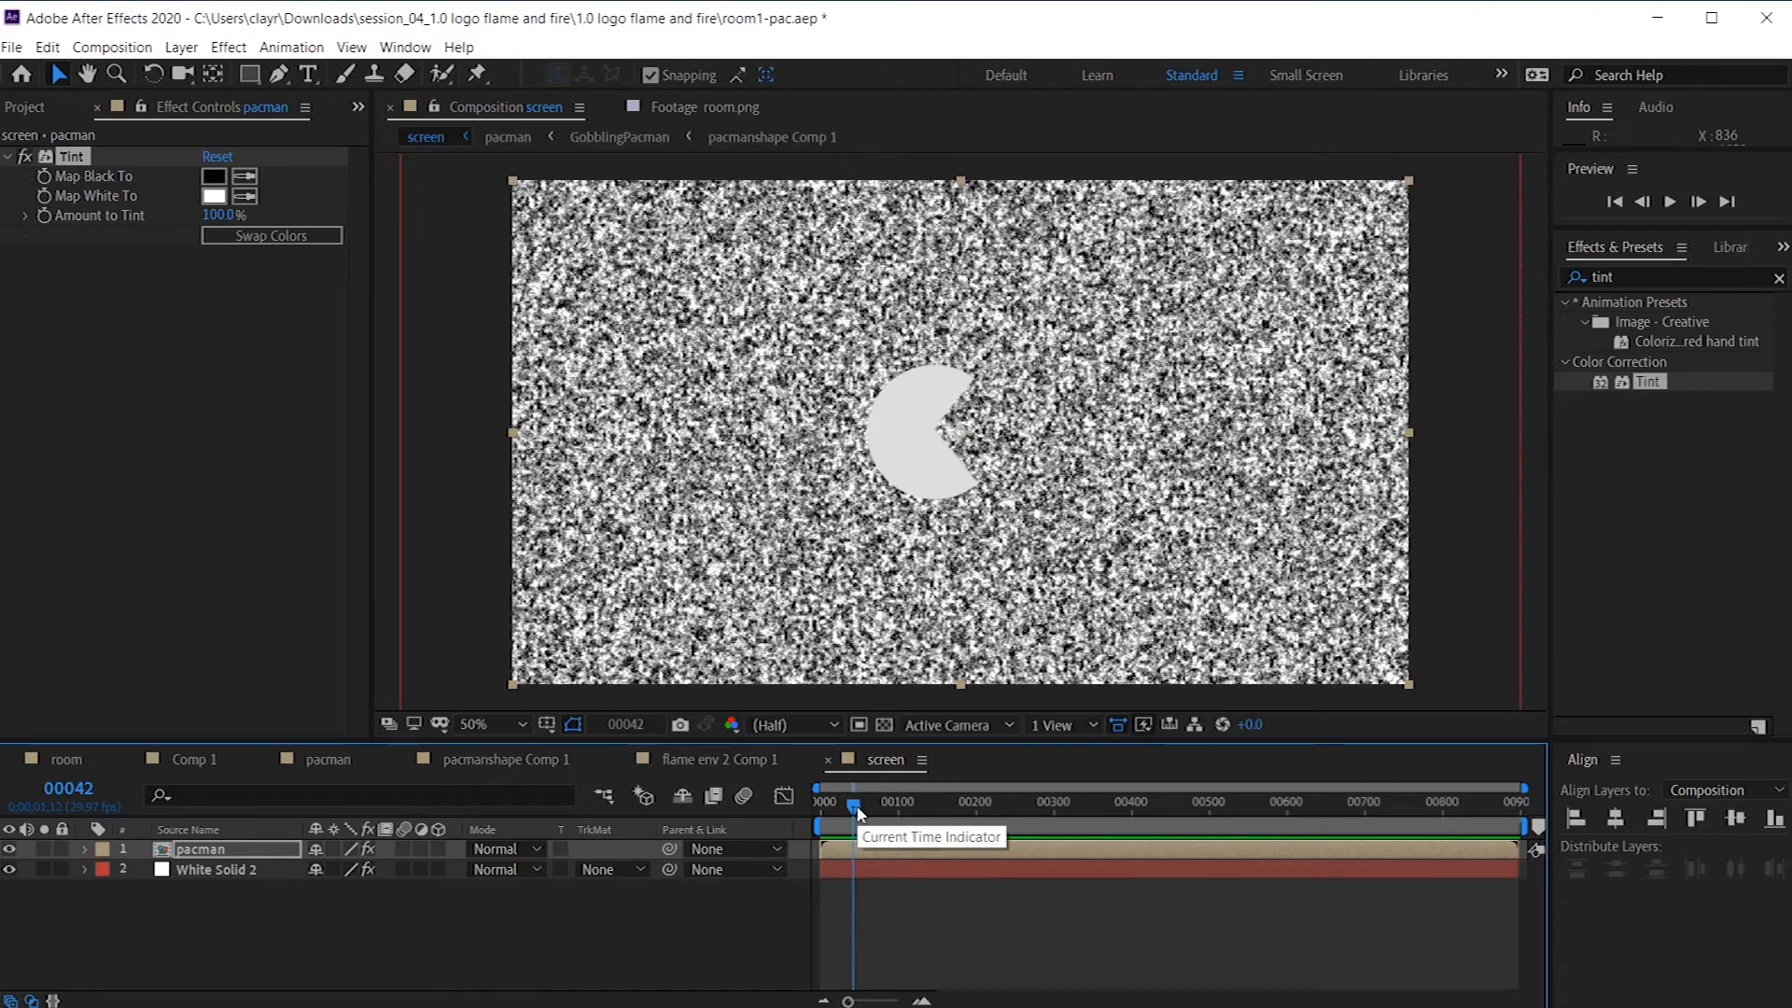
key("space")
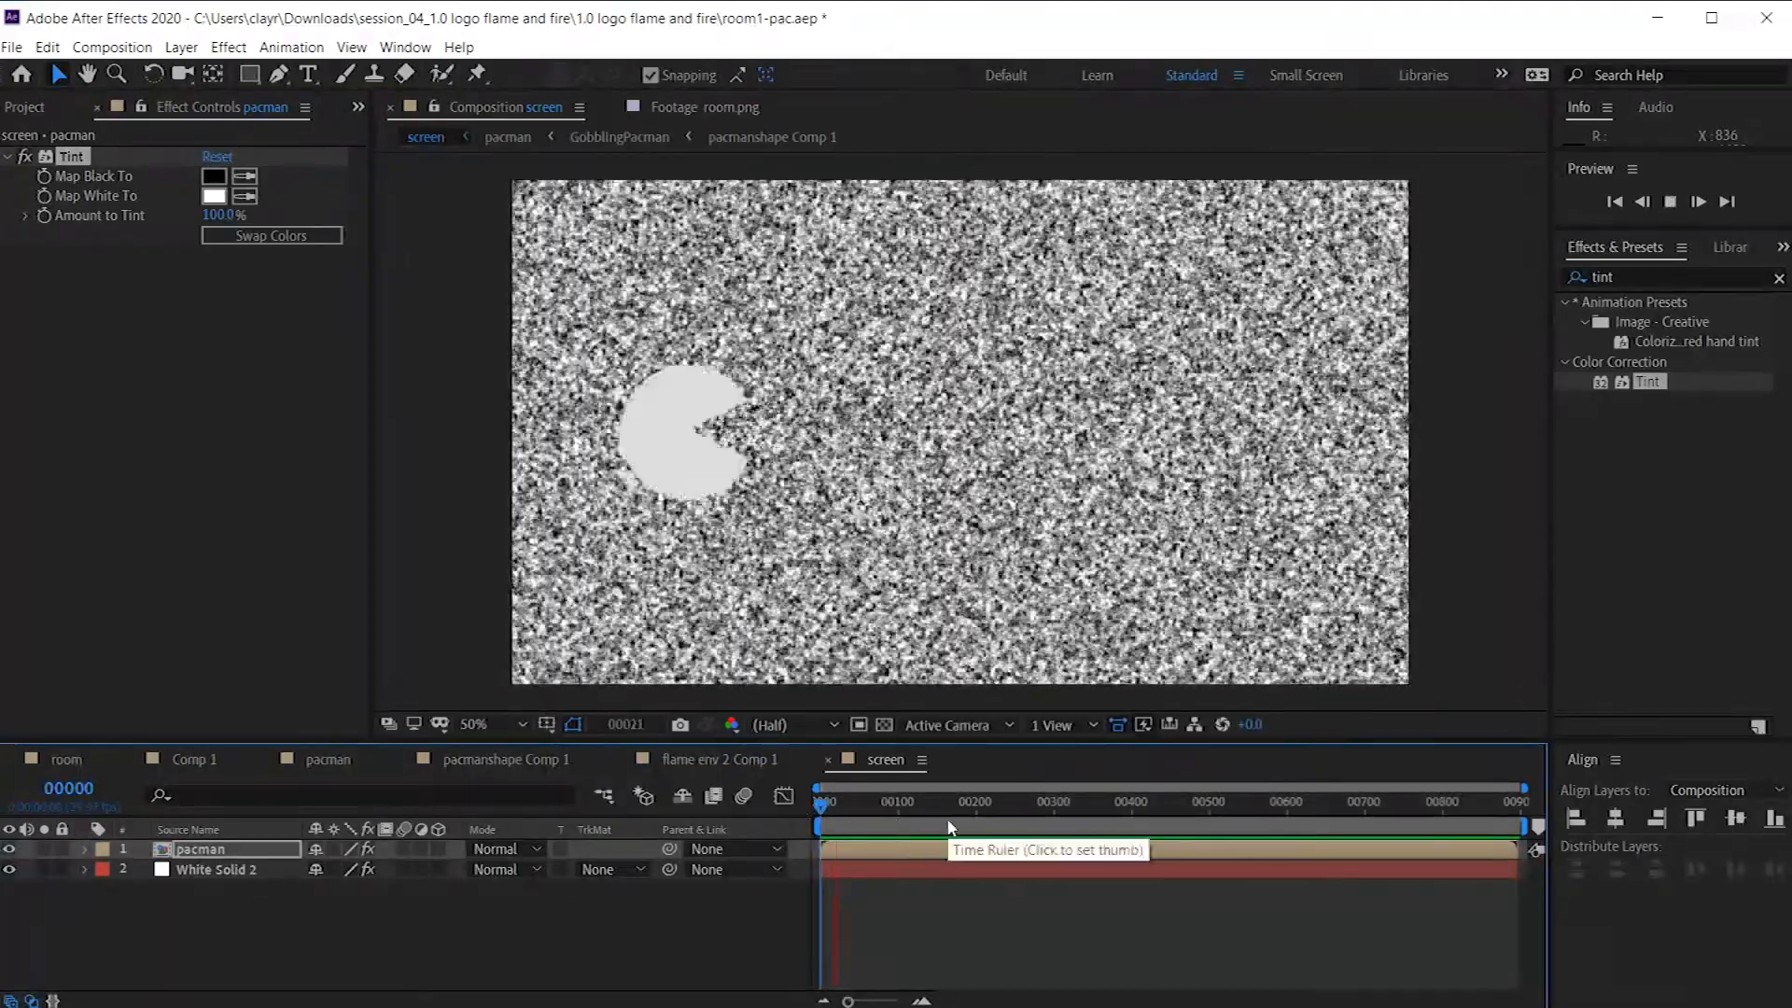
key("space")
Step: Apply the Curves effect to the pacman layer, raise the RGB curve's midpoint to brighten it, and preview the animation
left_click_drag(1649, 277, 1502, 248)
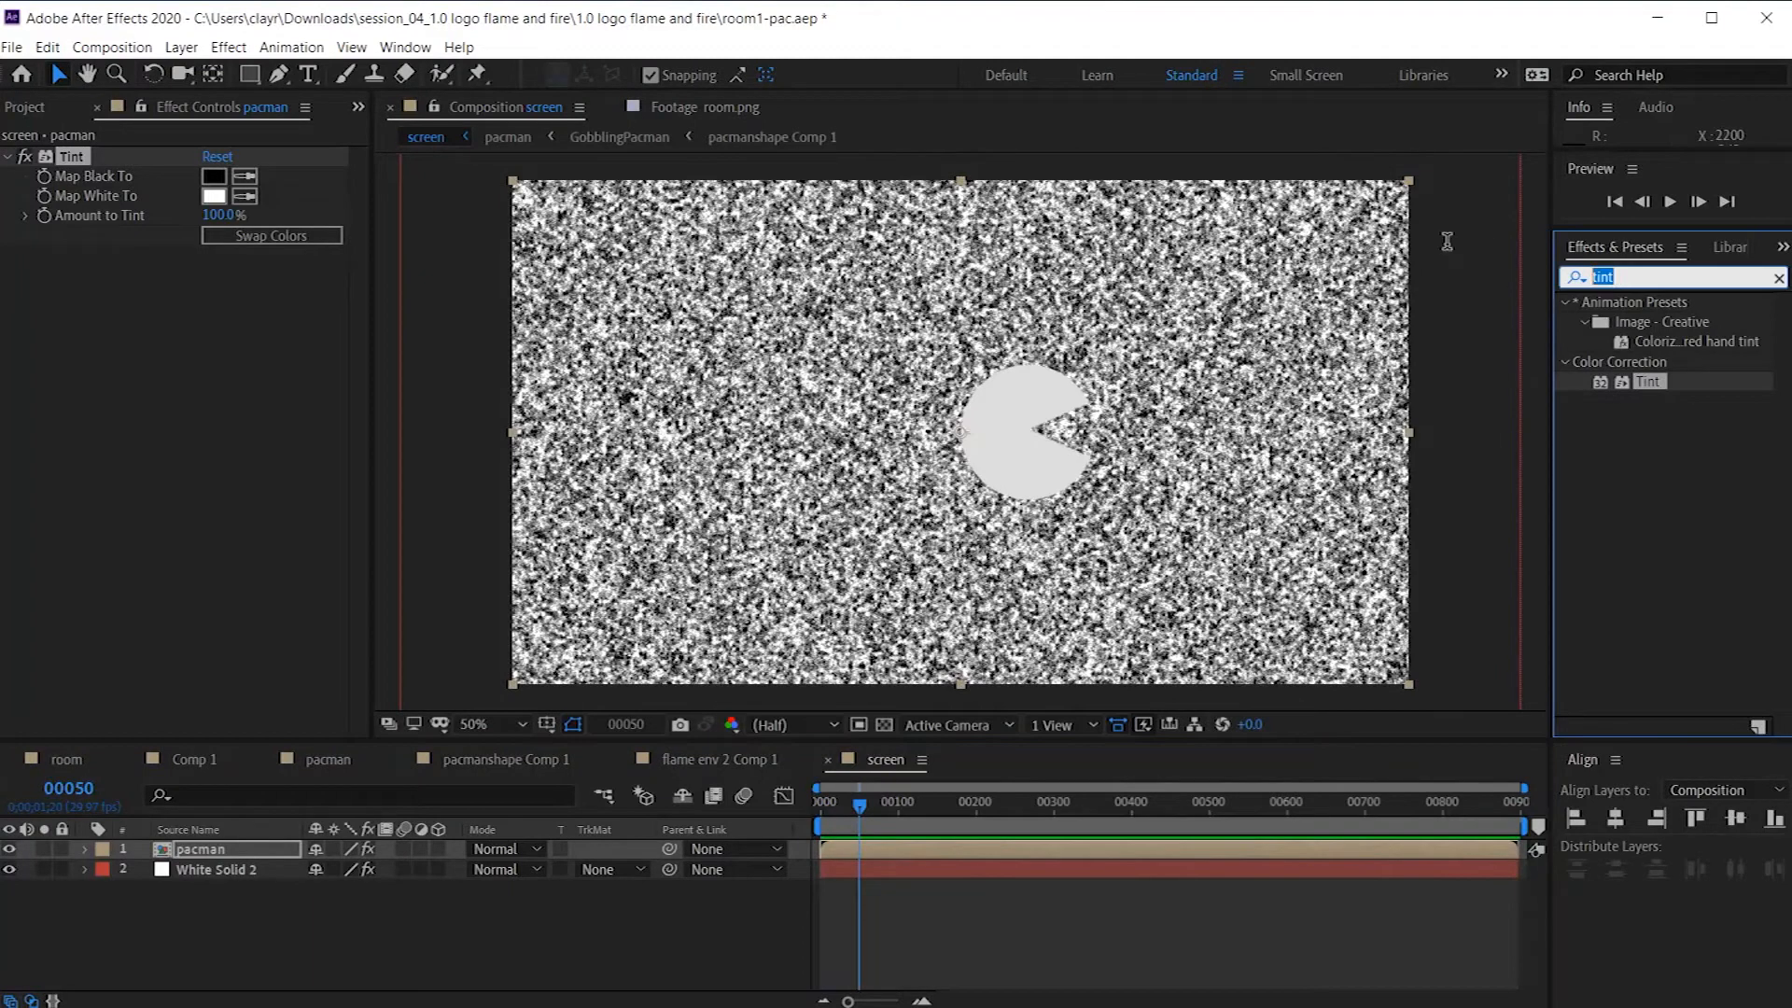
type("curv")
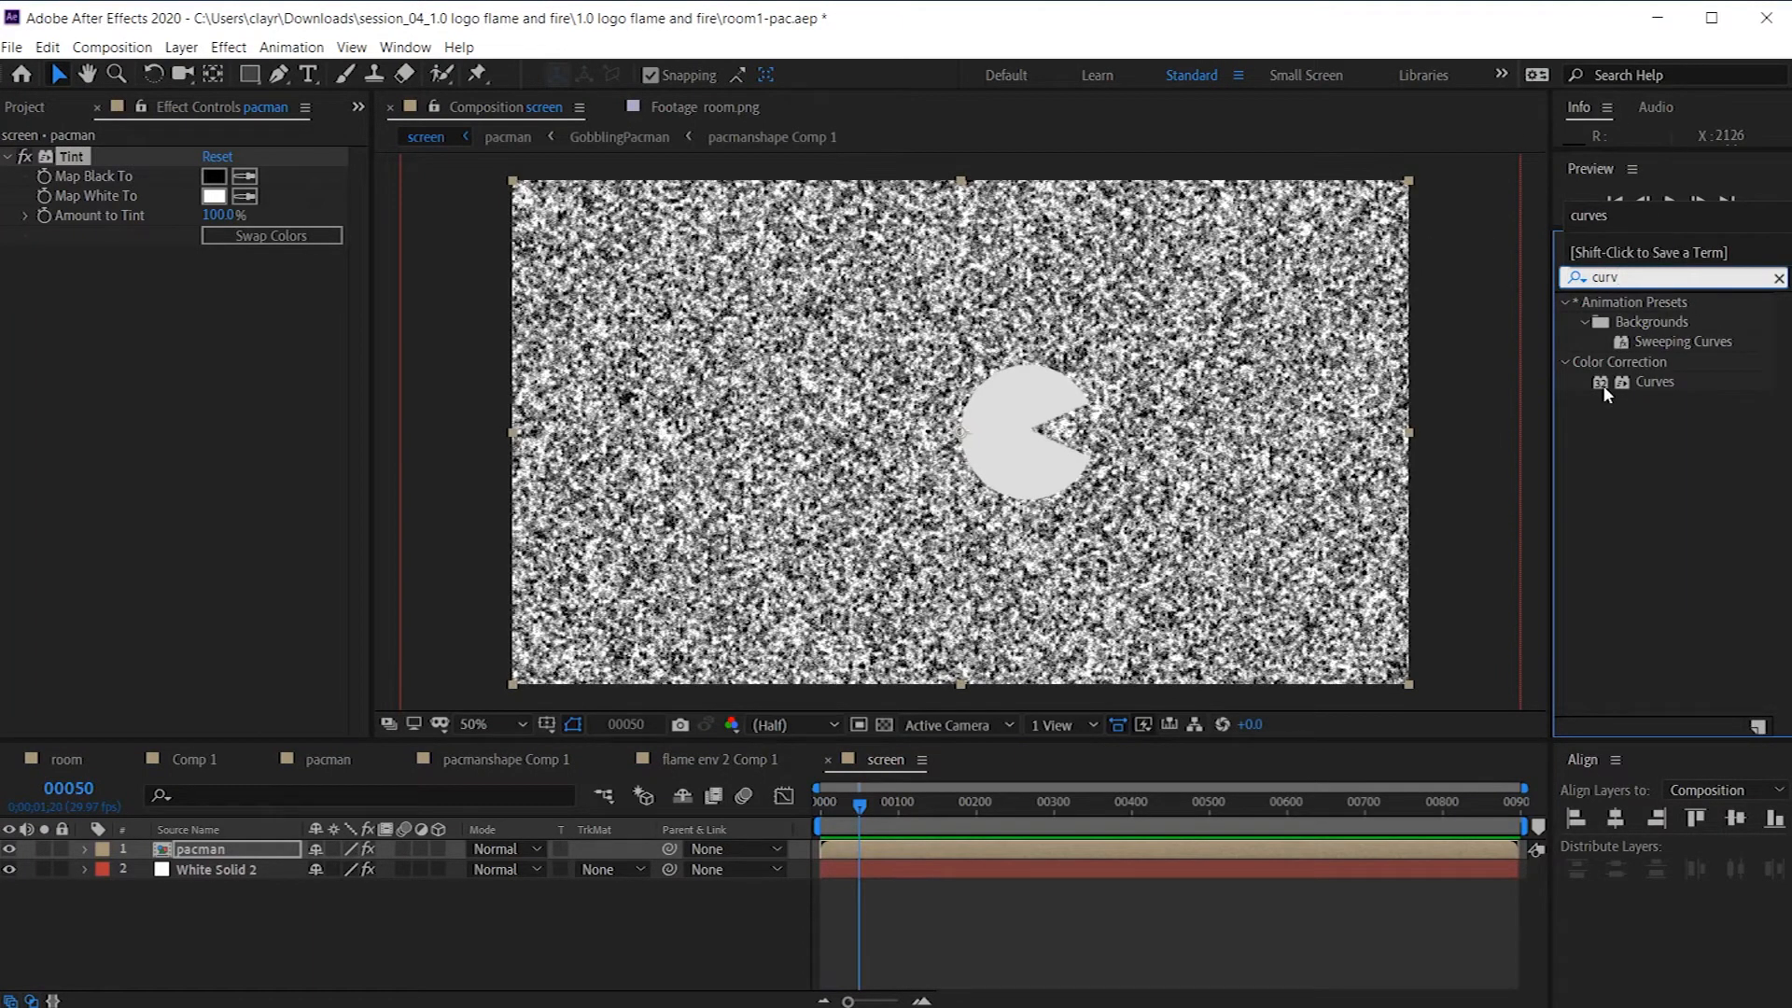
left_click_drag(1629, 382, 930, 847)
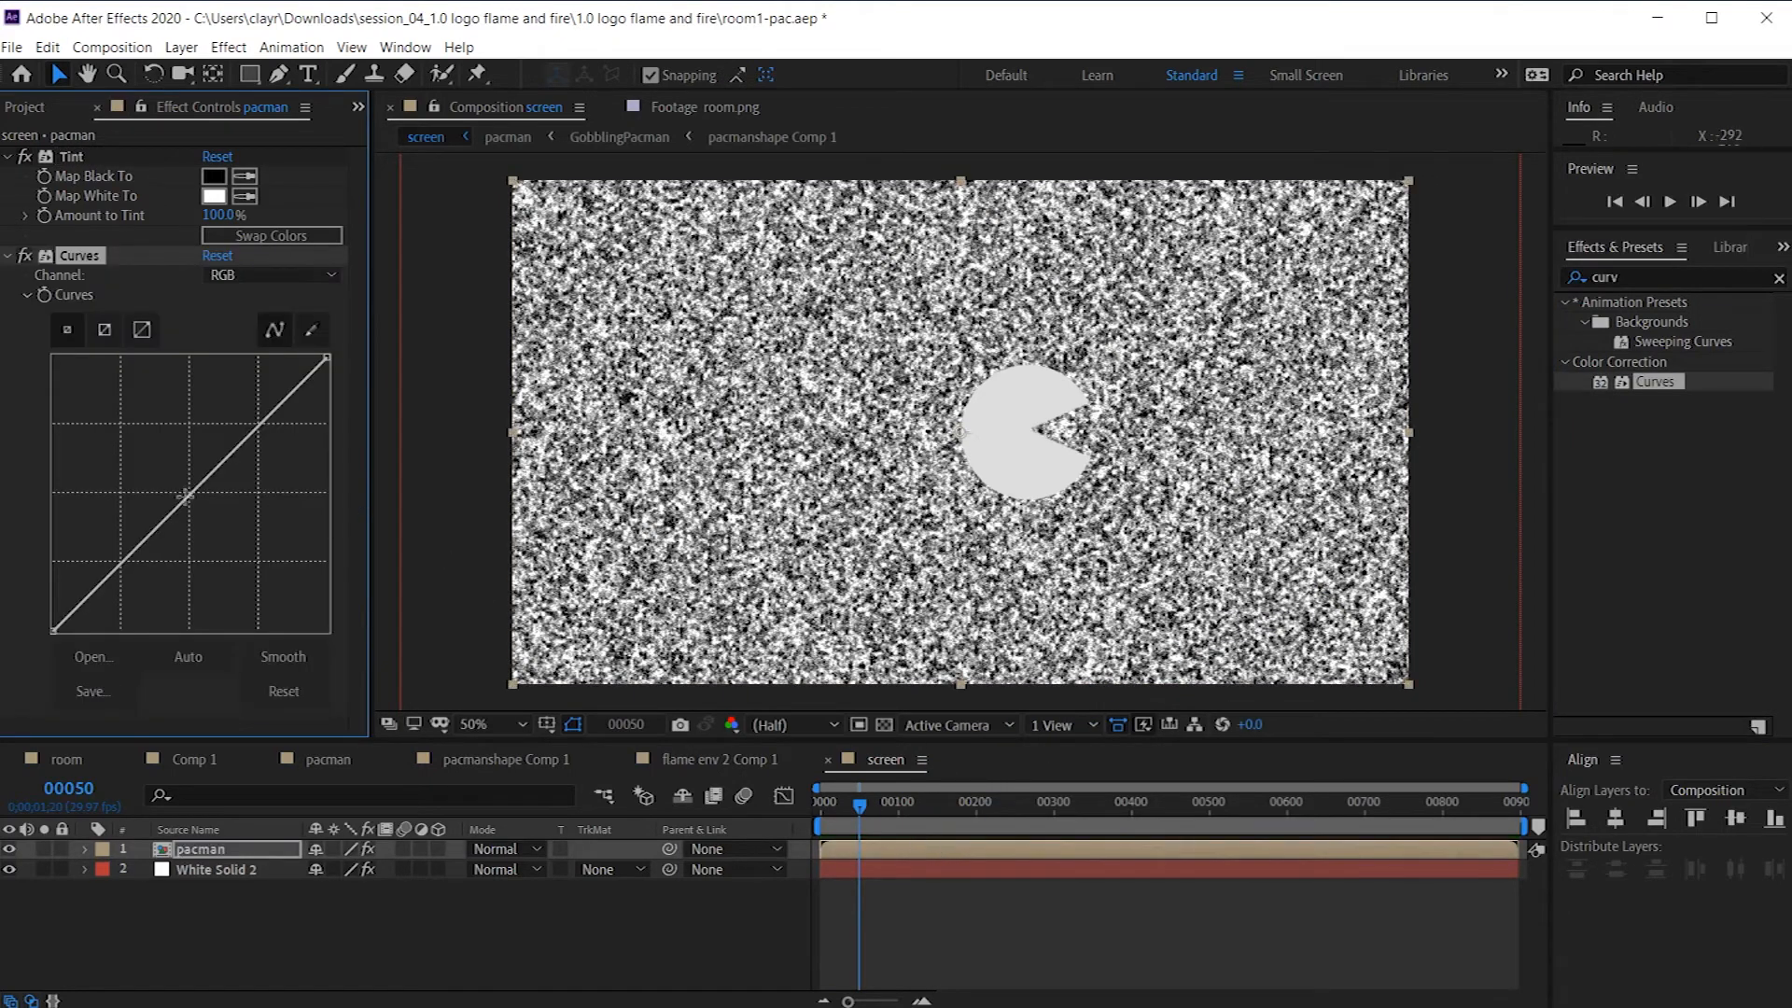
left_click_drag(188, 494, 208, 420)
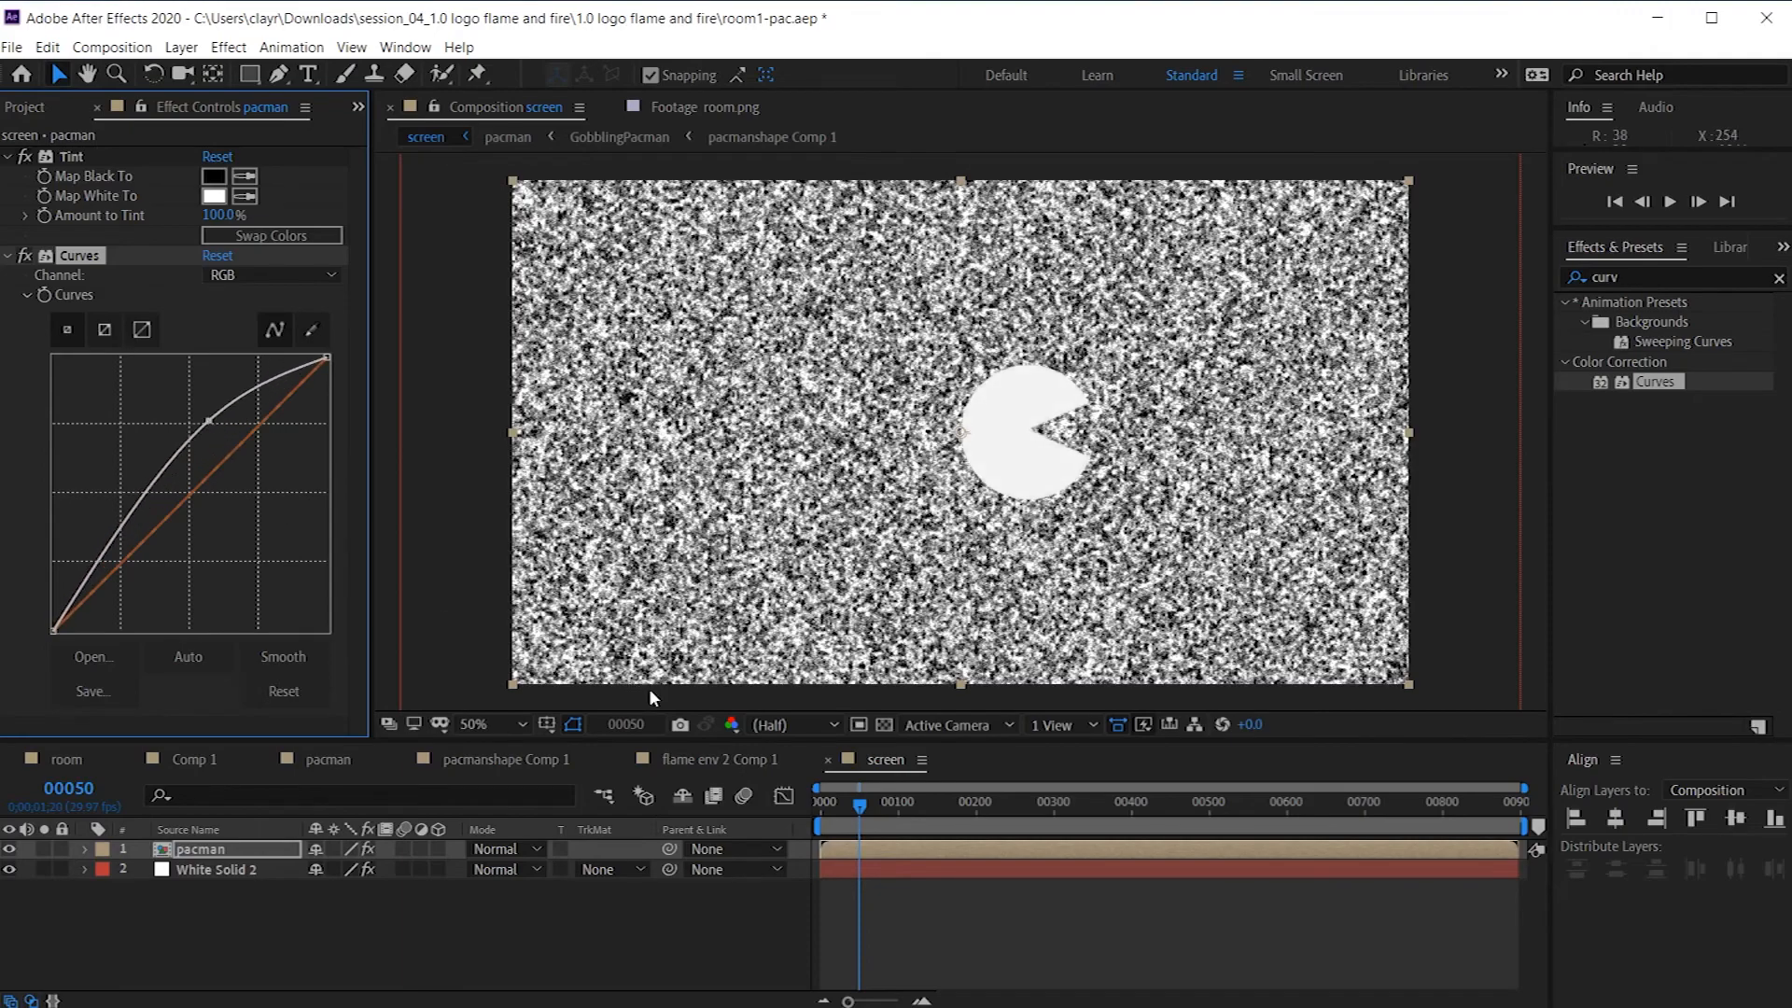
left_click_drag(860, 801, 820, 801)
key("space")
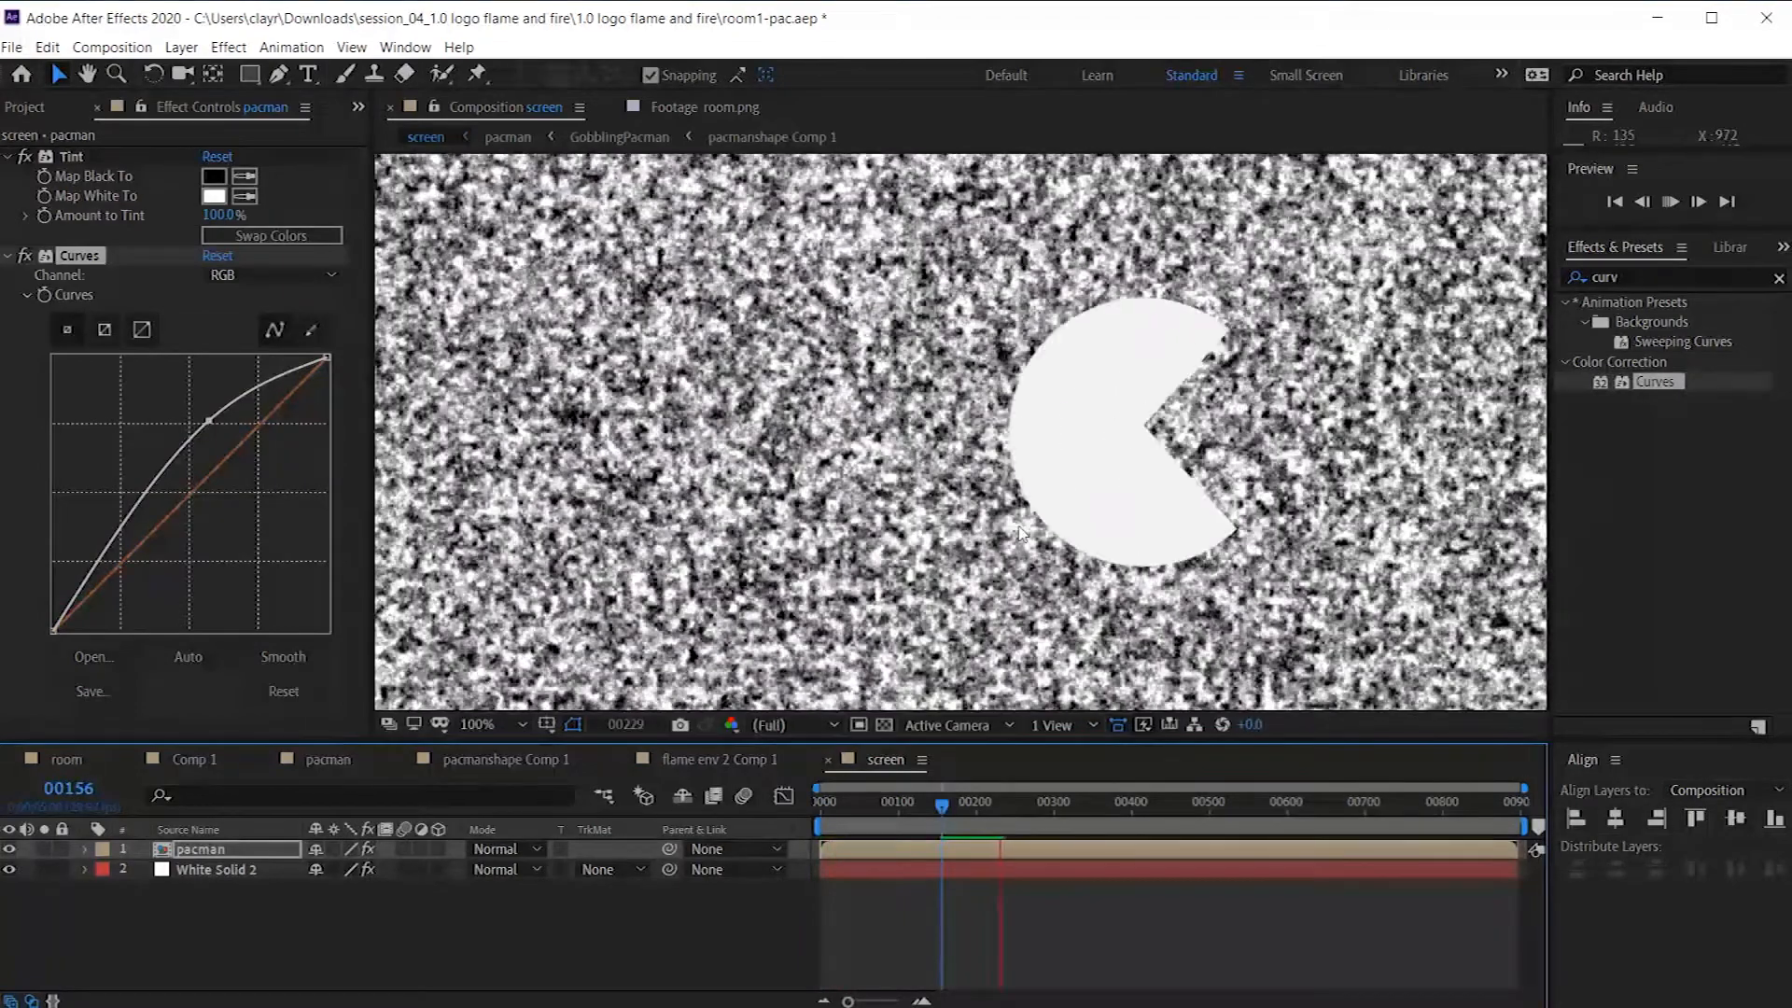